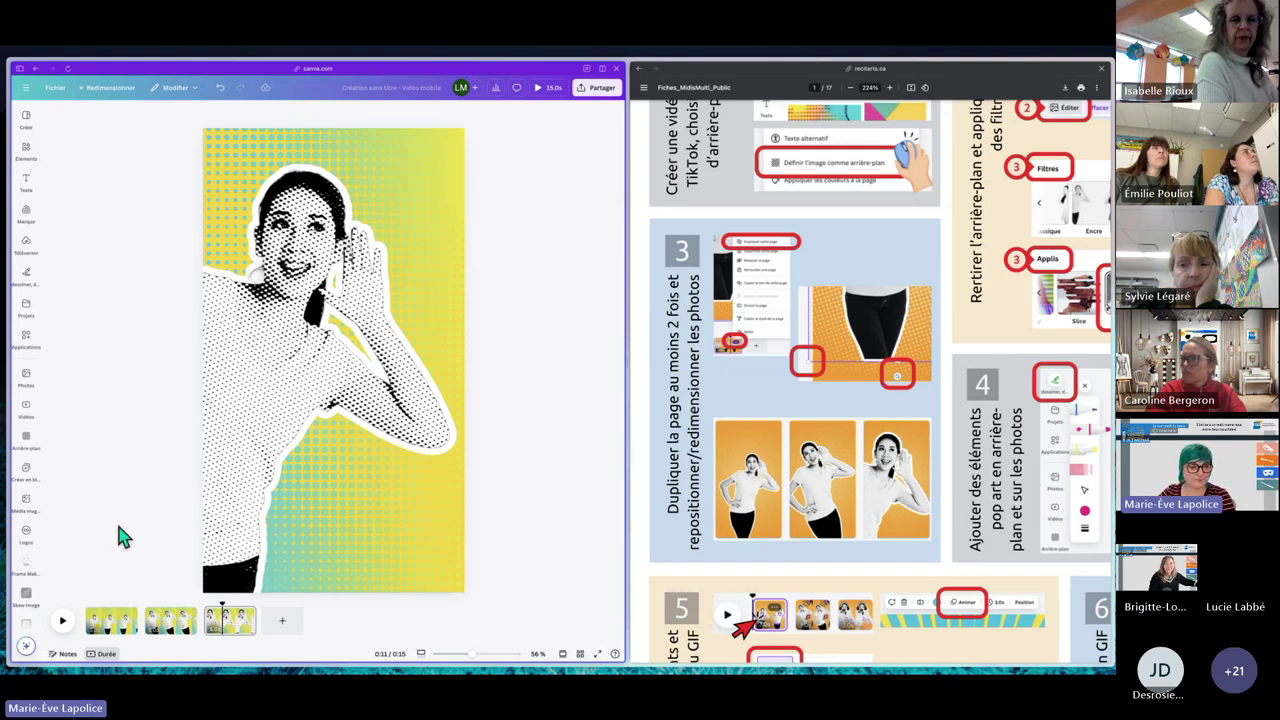
Examine section 4 of the instruction sheet, on adding pop art elements to the background and photos, including drawing tools, illustrations and layers.
left_click(111, 618)
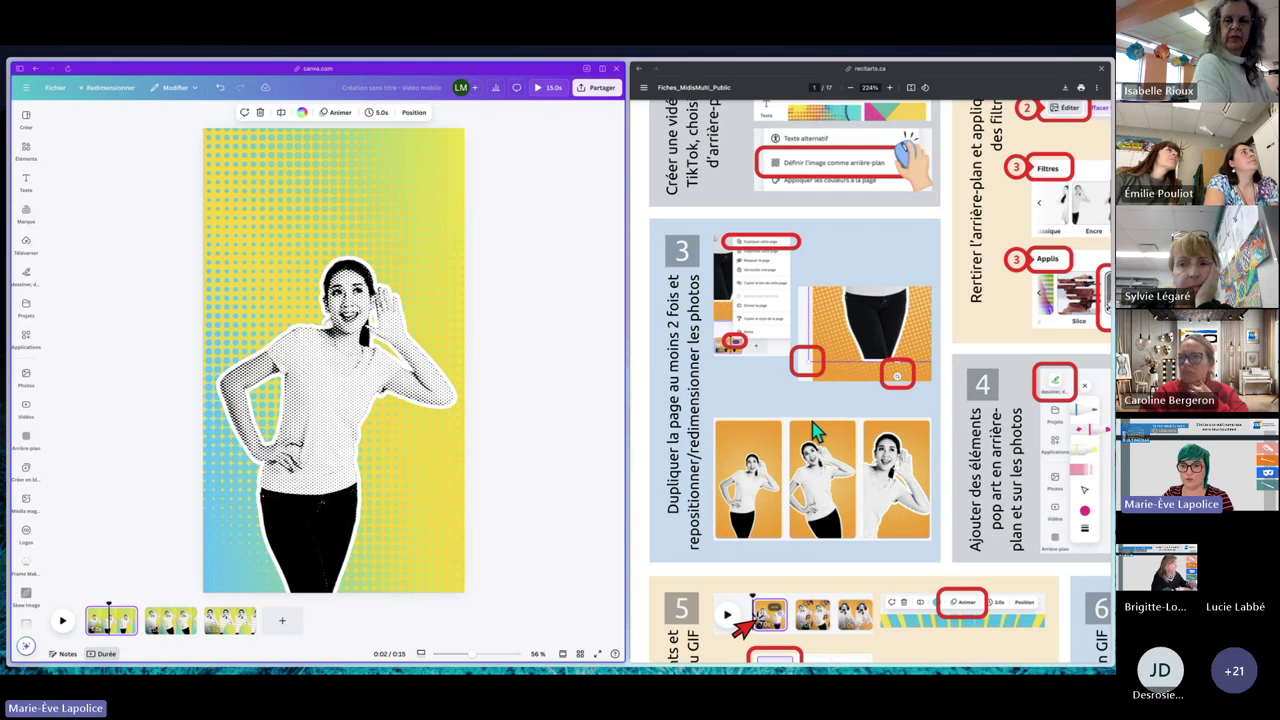
scroll(1001, 477, "right", 4)
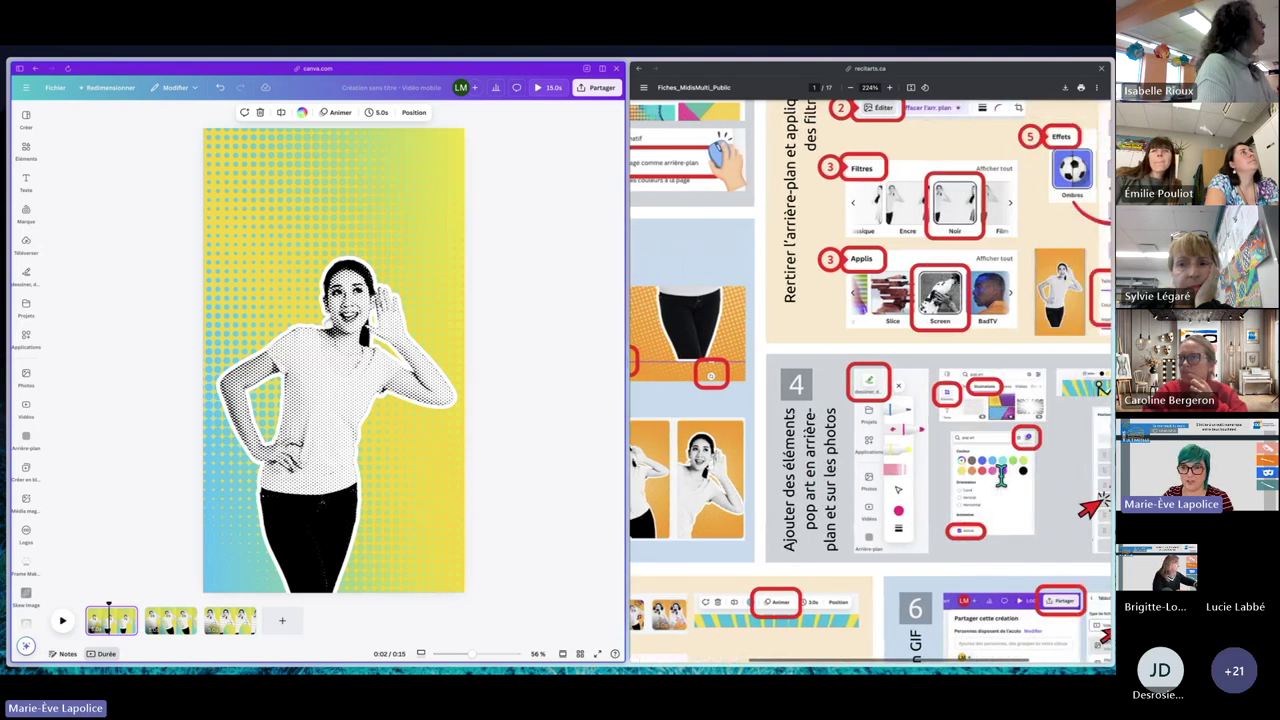
scroll(1000, 474, "right", 3)
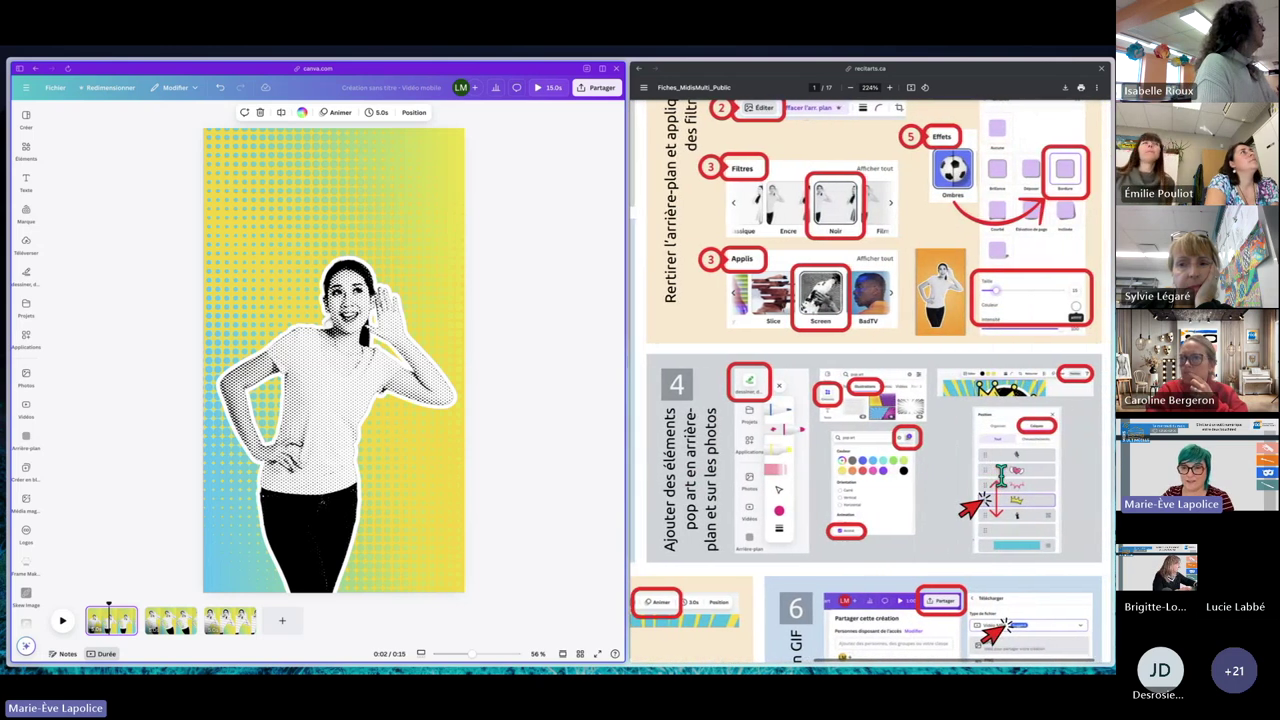
scroll(1000, 476, "down", 2)
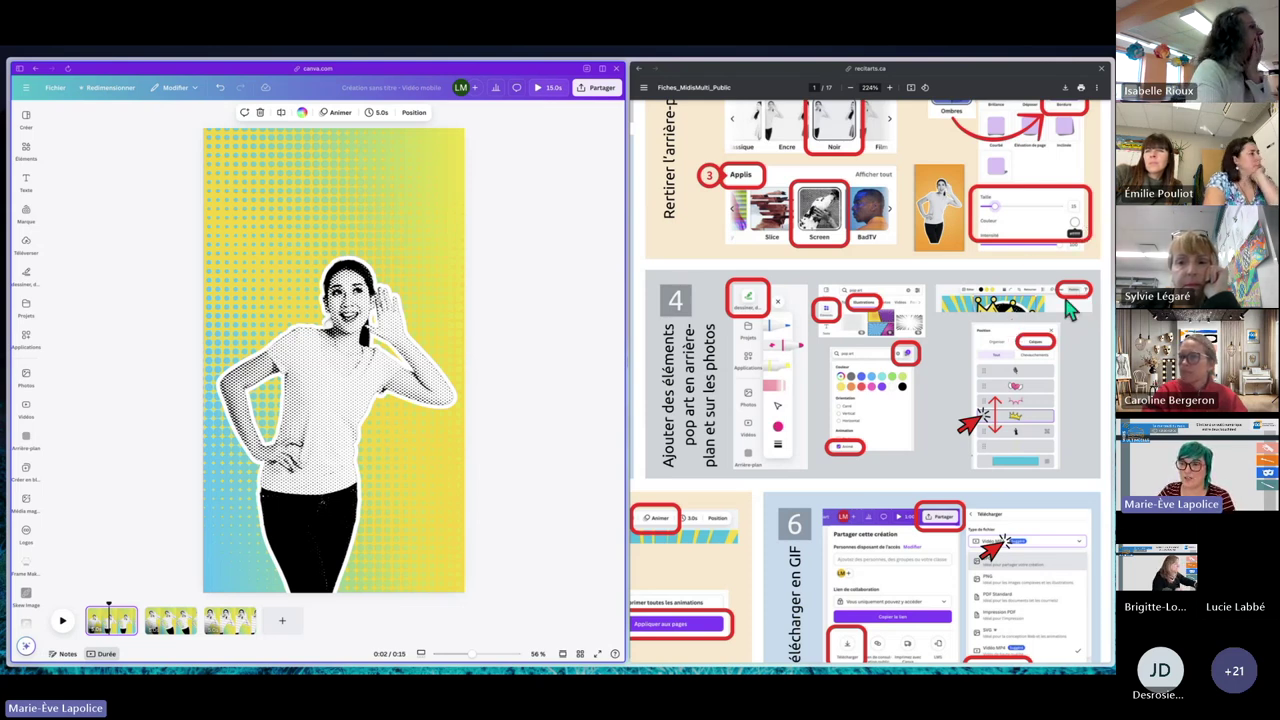
scroll(1062, 310, "up", 5)
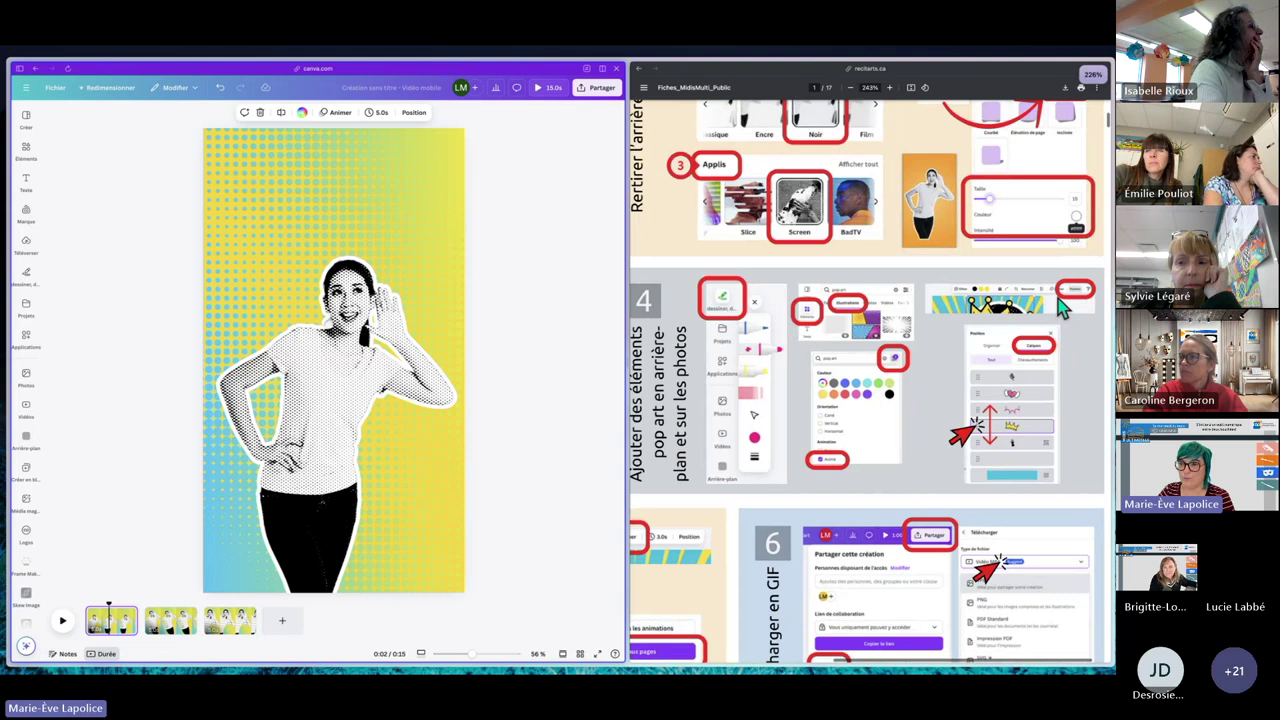
scroll(987, 313, "down", 2)
scroll(987, 313, "right", 3)
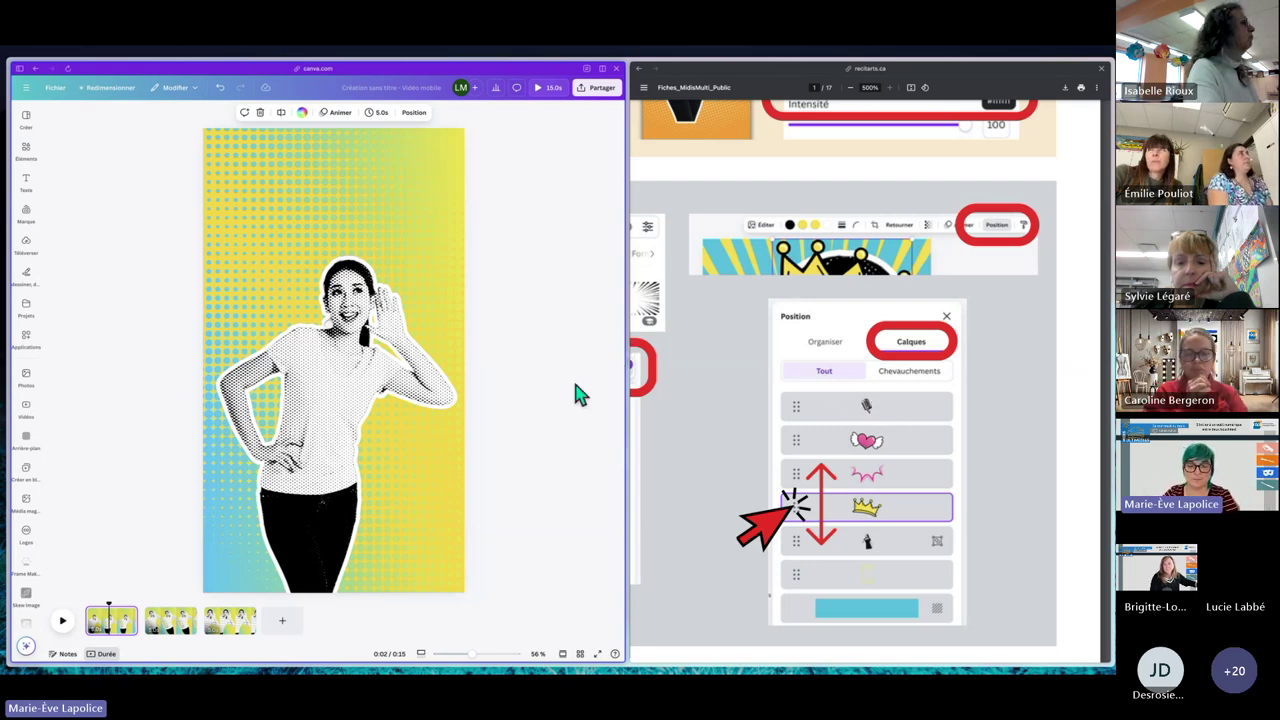
scroll(703, 418, "left", 10)
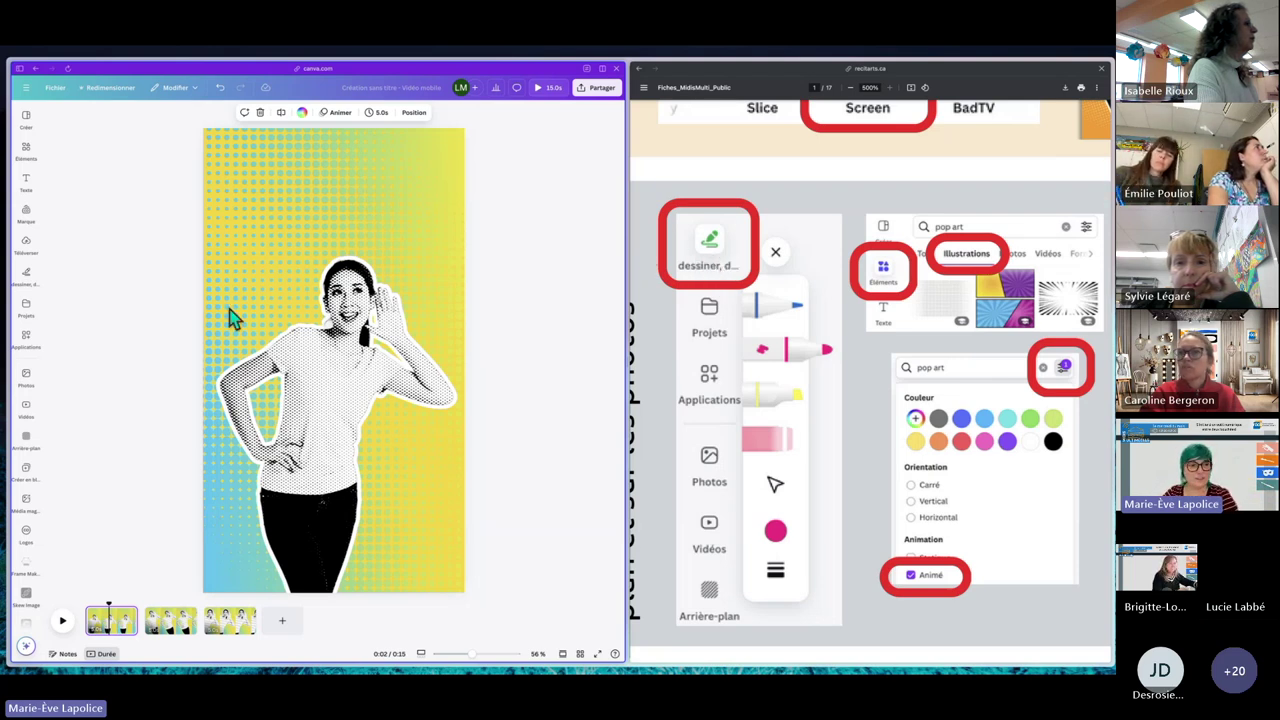
Take the highlighter from the drawing tools and set its colour to light turquoise, with the woman's face on the first page in close view.
left_click(26, 276)
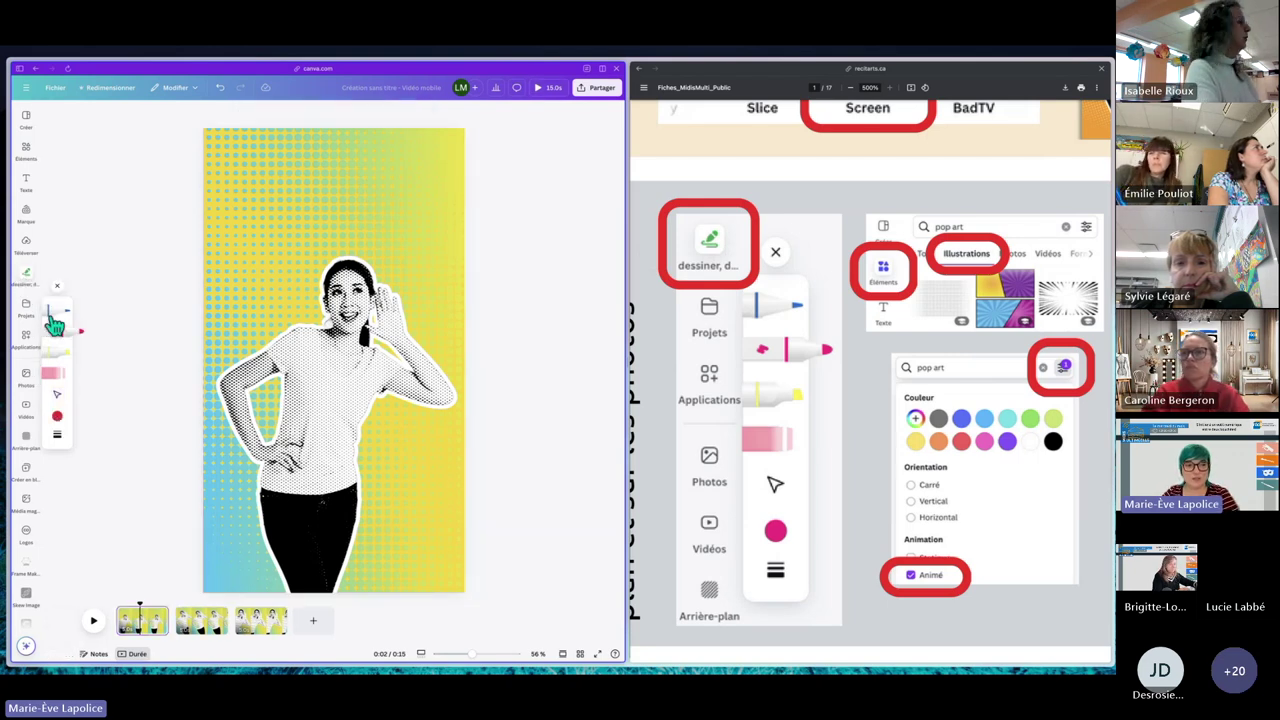
left_click(56, 356)
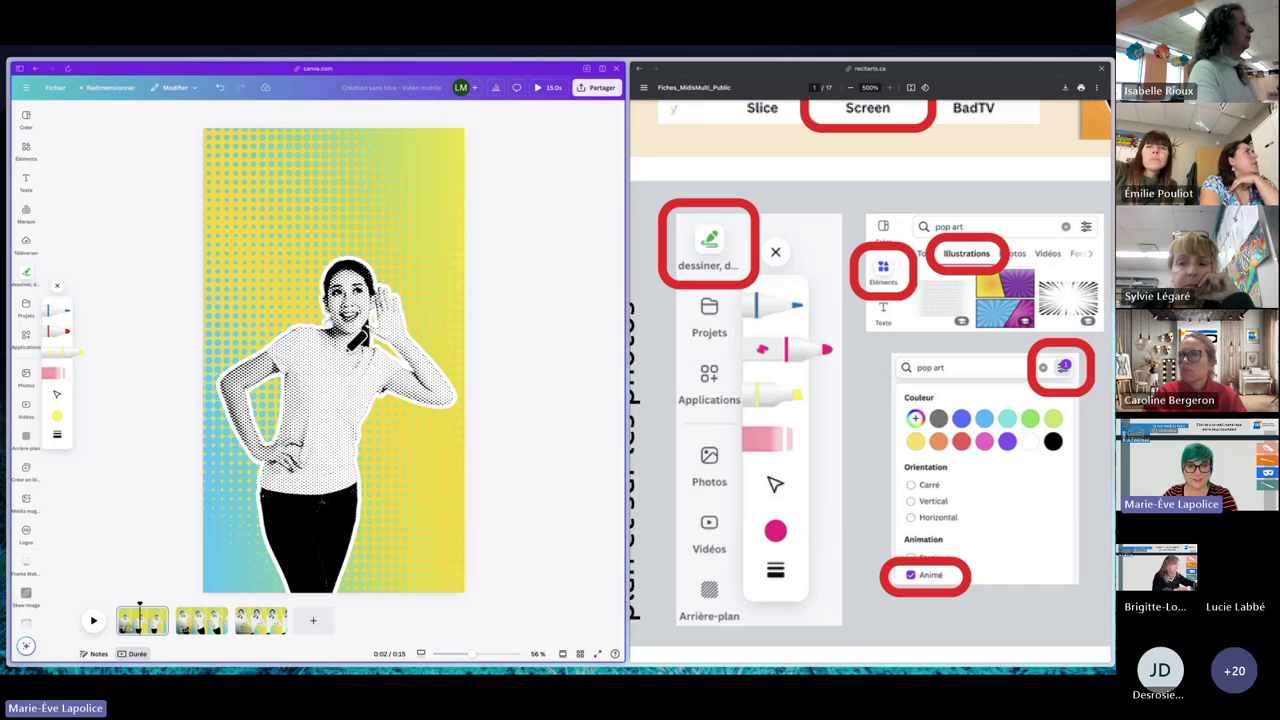
scroll(357, 338, "up", 3)
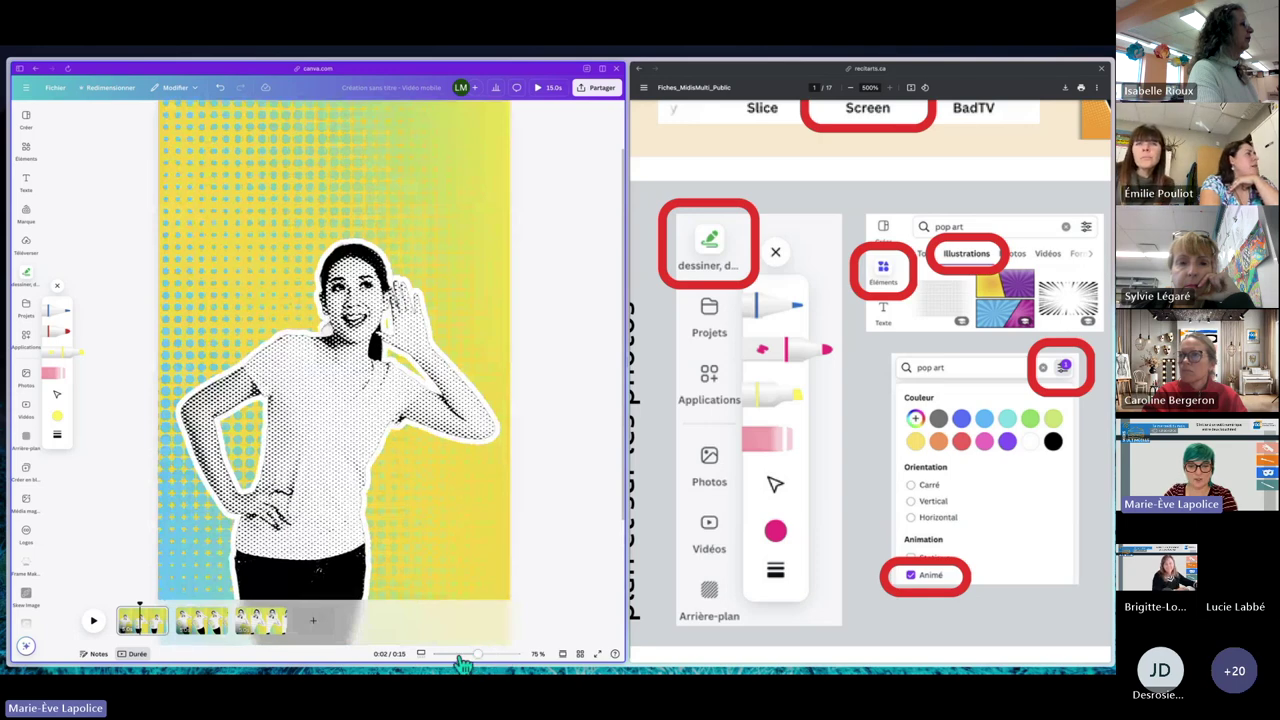
left_click_drag(478, 662, 500, 662)
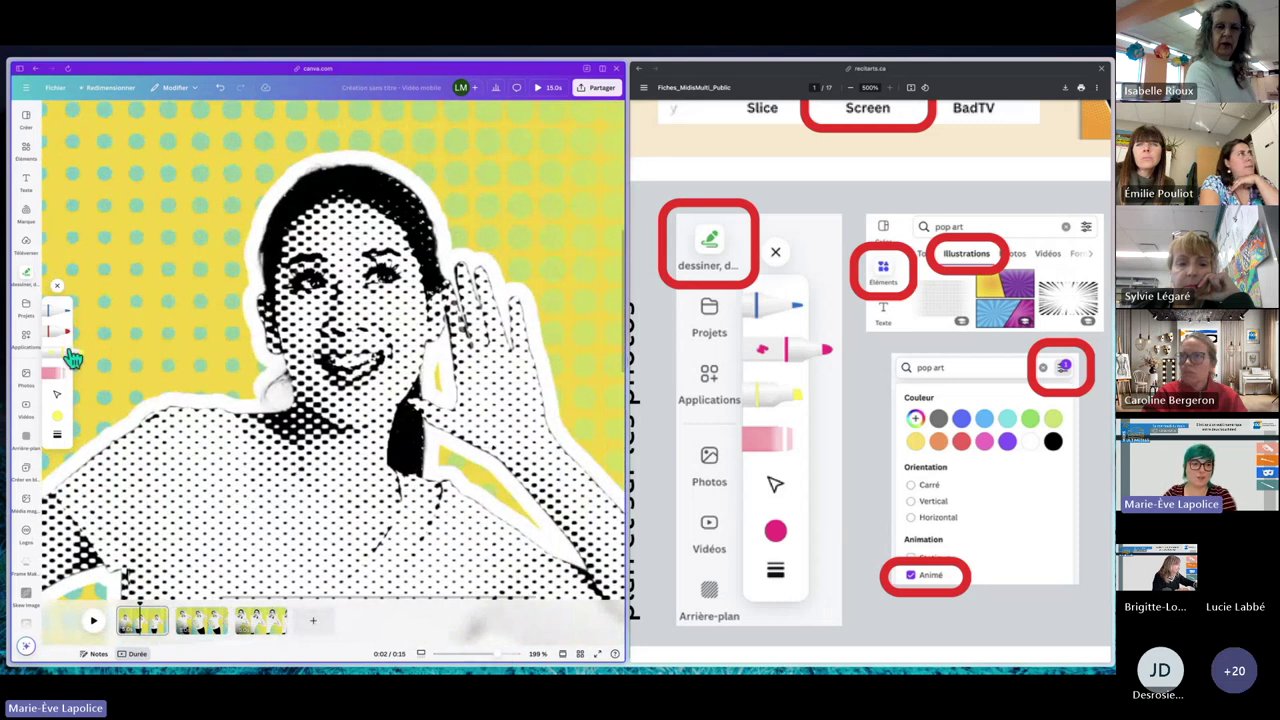
left_click(60, 418)
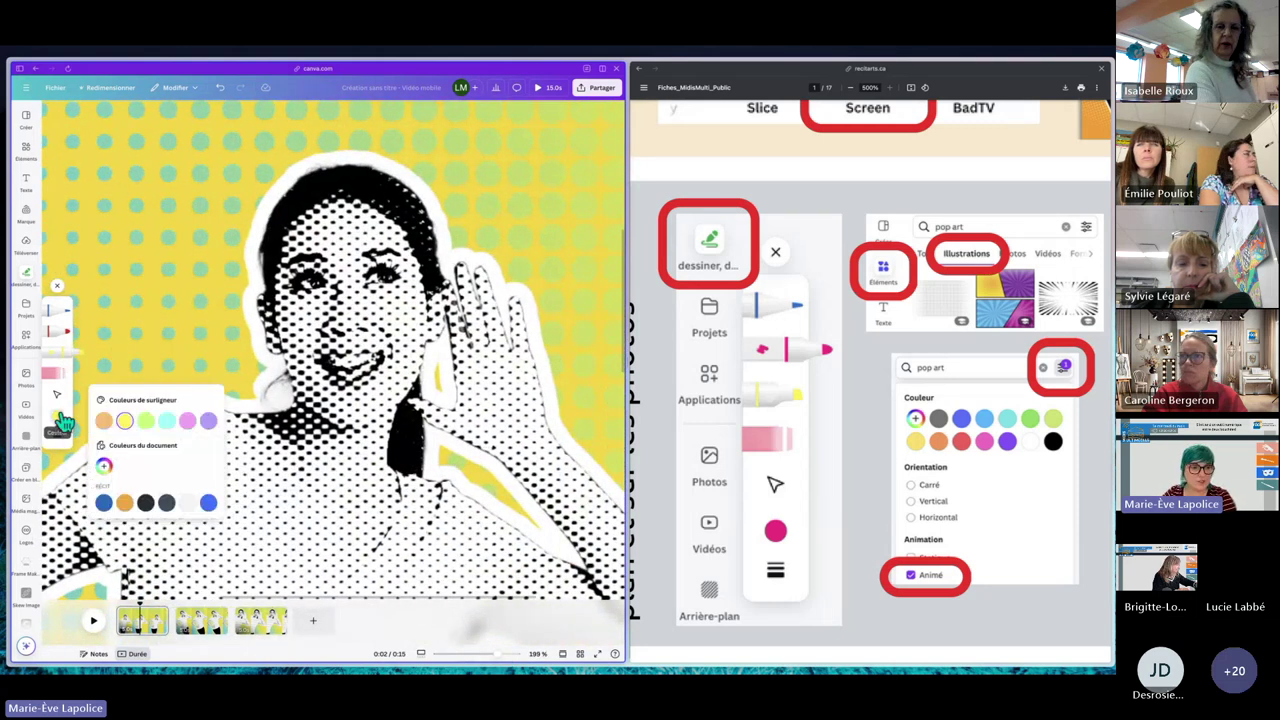
left_click(168, 422)
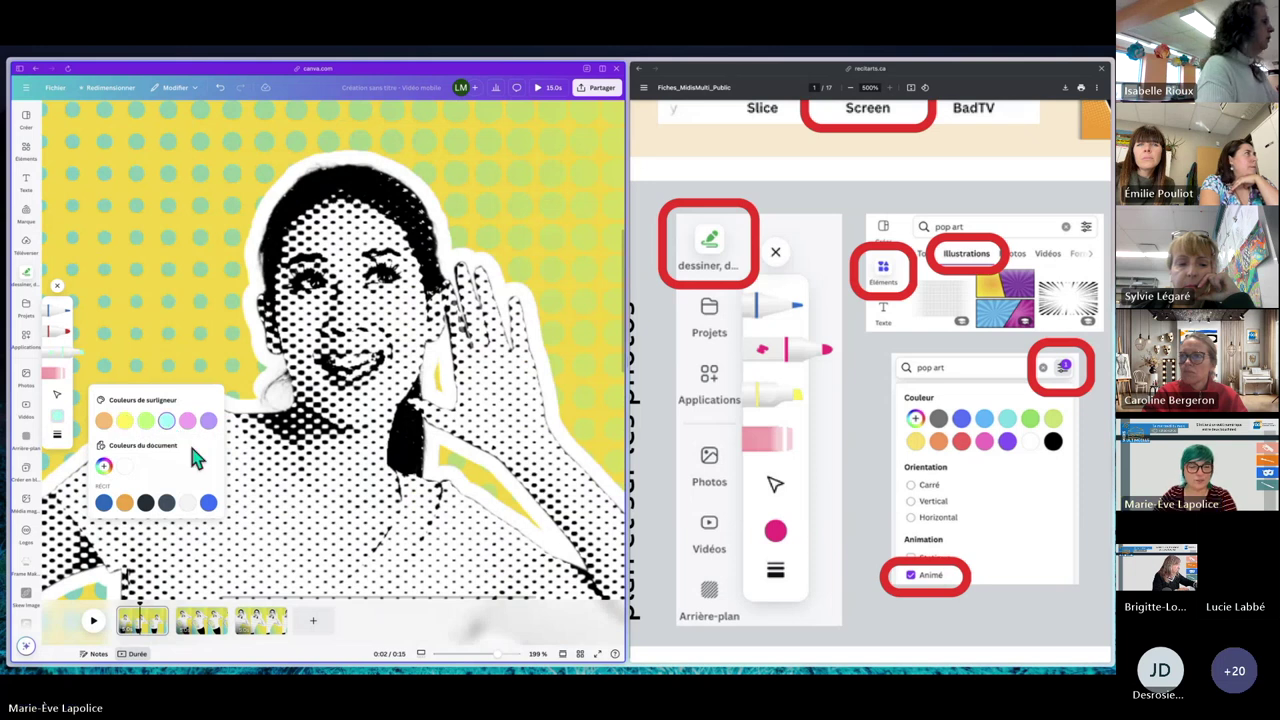
Set the highlighter thickness to 23 and paint turquoise eyeshadow over both of the woman's eyes on the first and second pages.
left_click(285, 275)
left_click_drag(285, 275, 330, 272)
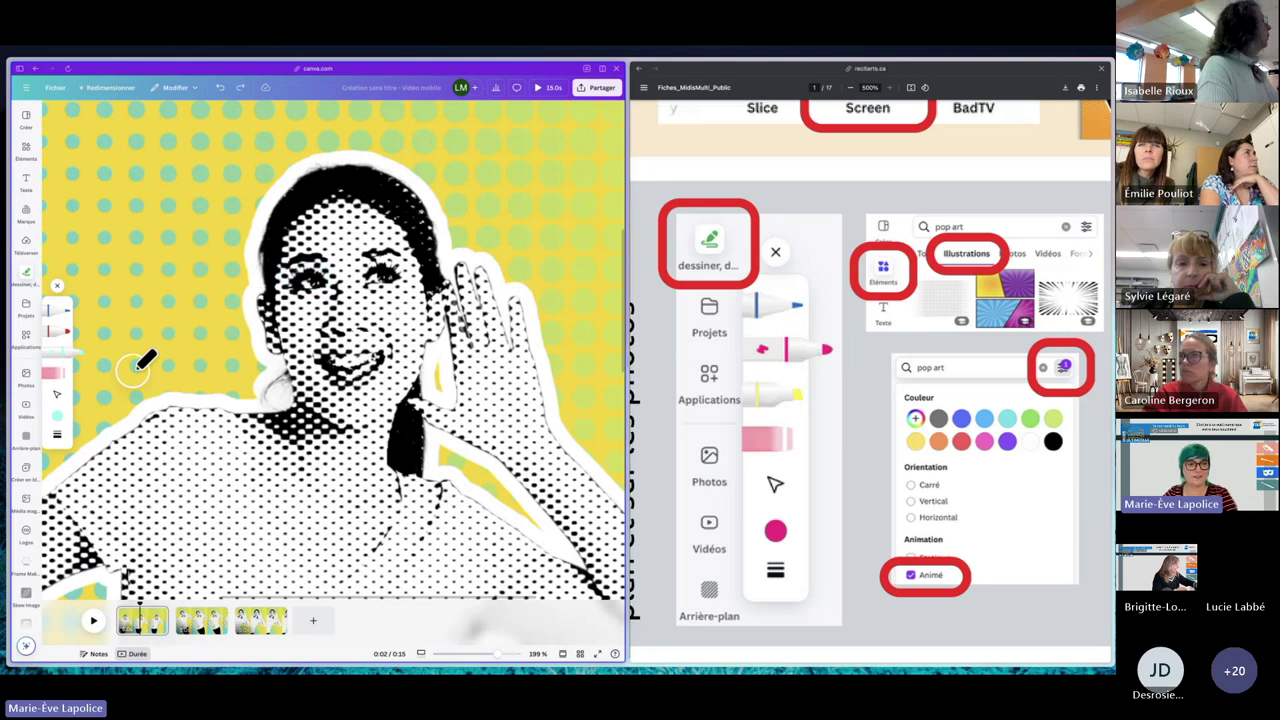
left_click(58, 443)
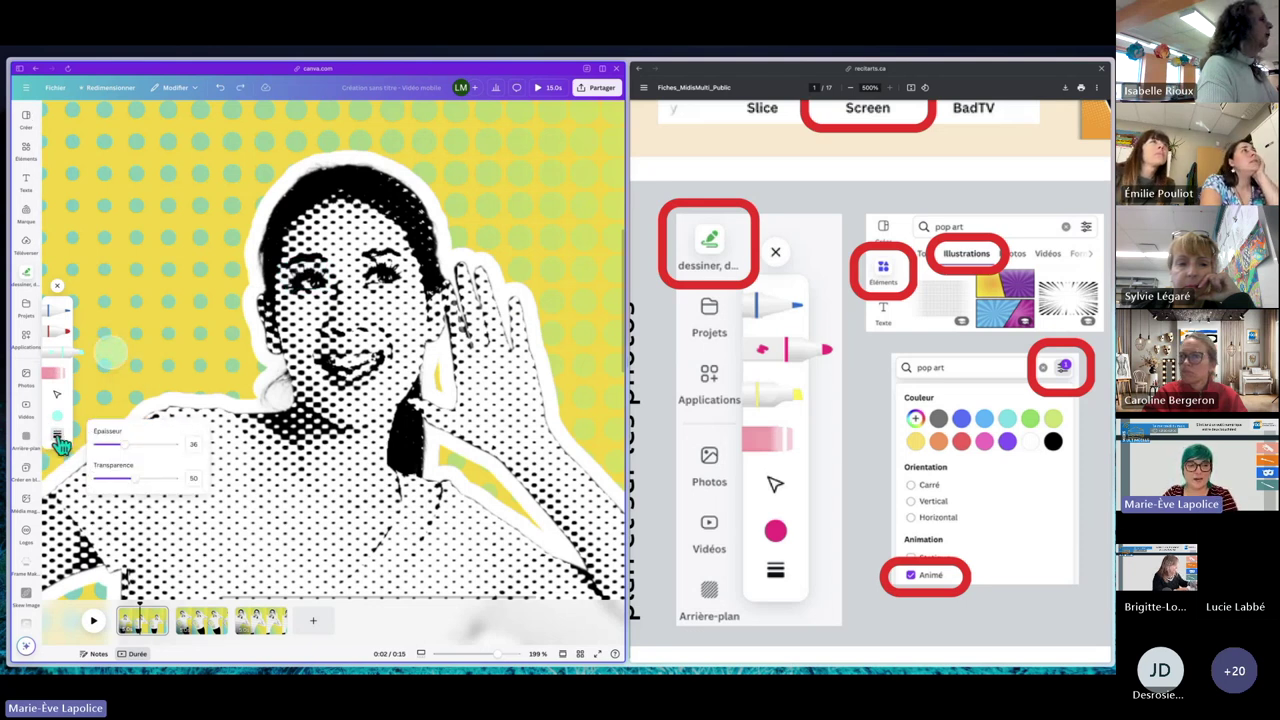
left_click_drag(124, 452, 117, 453)
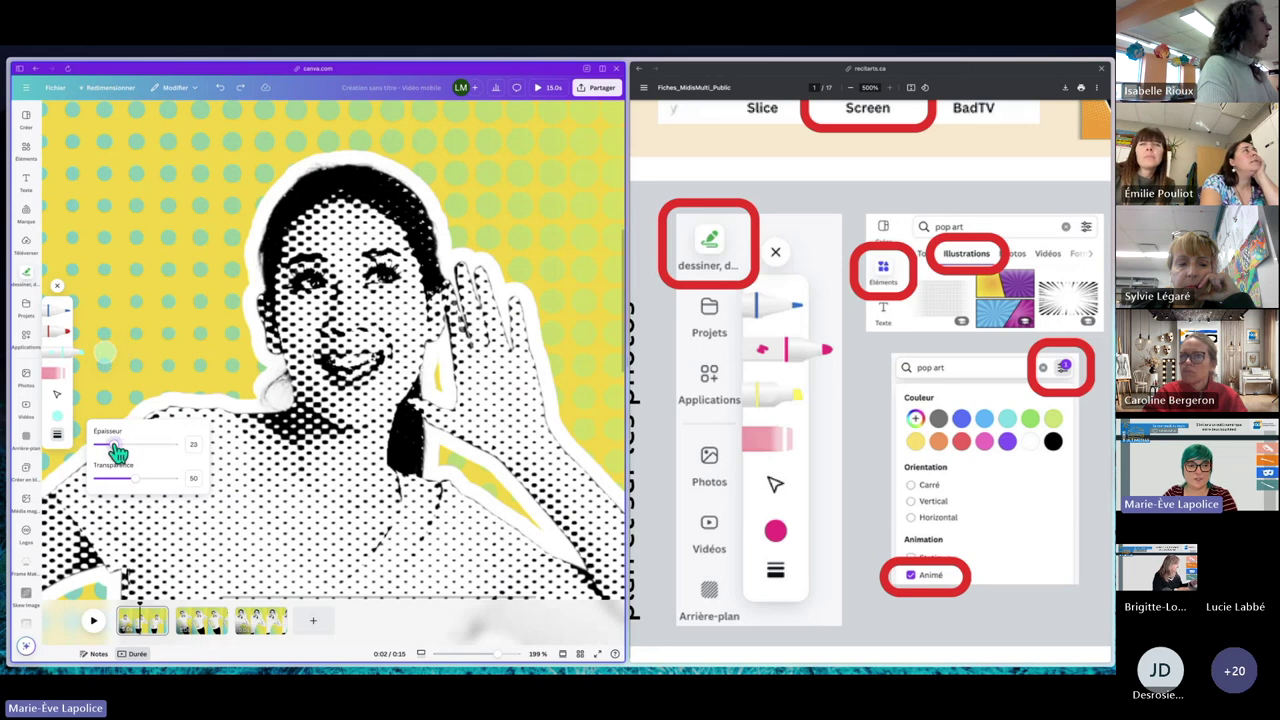
left_click_drag(282, 278, 422, 262)
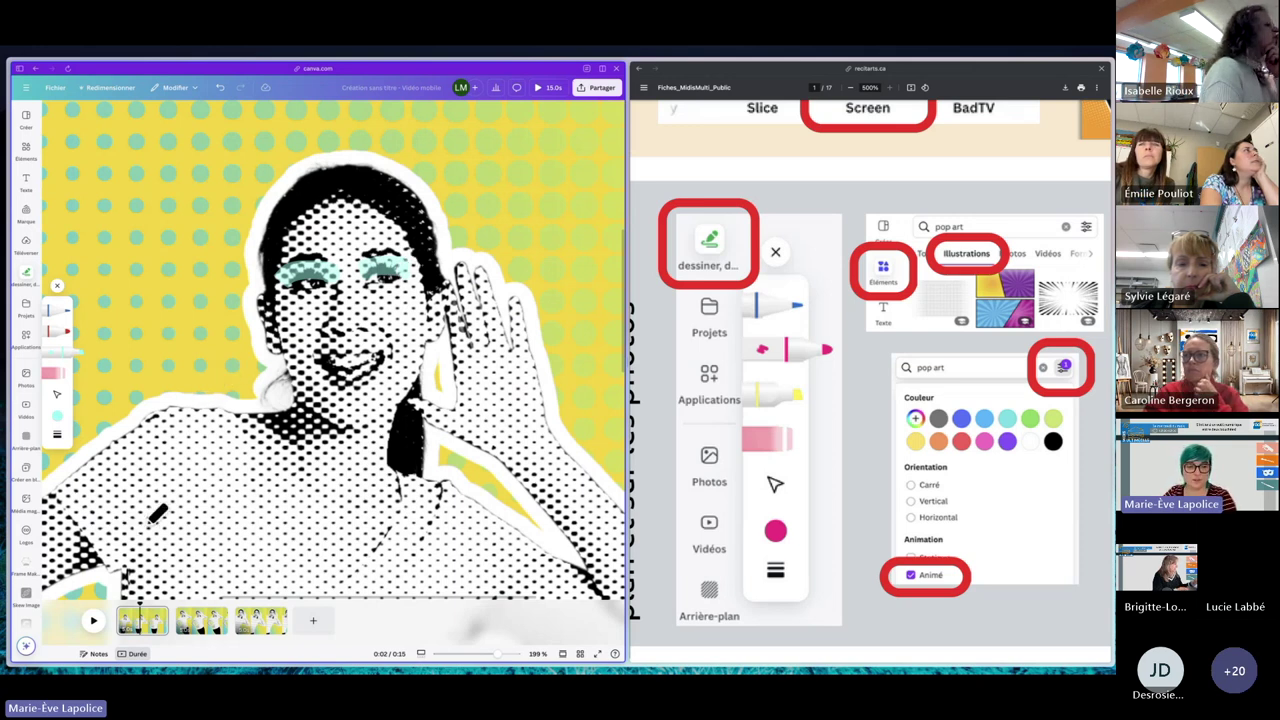
left_click(210, 623)
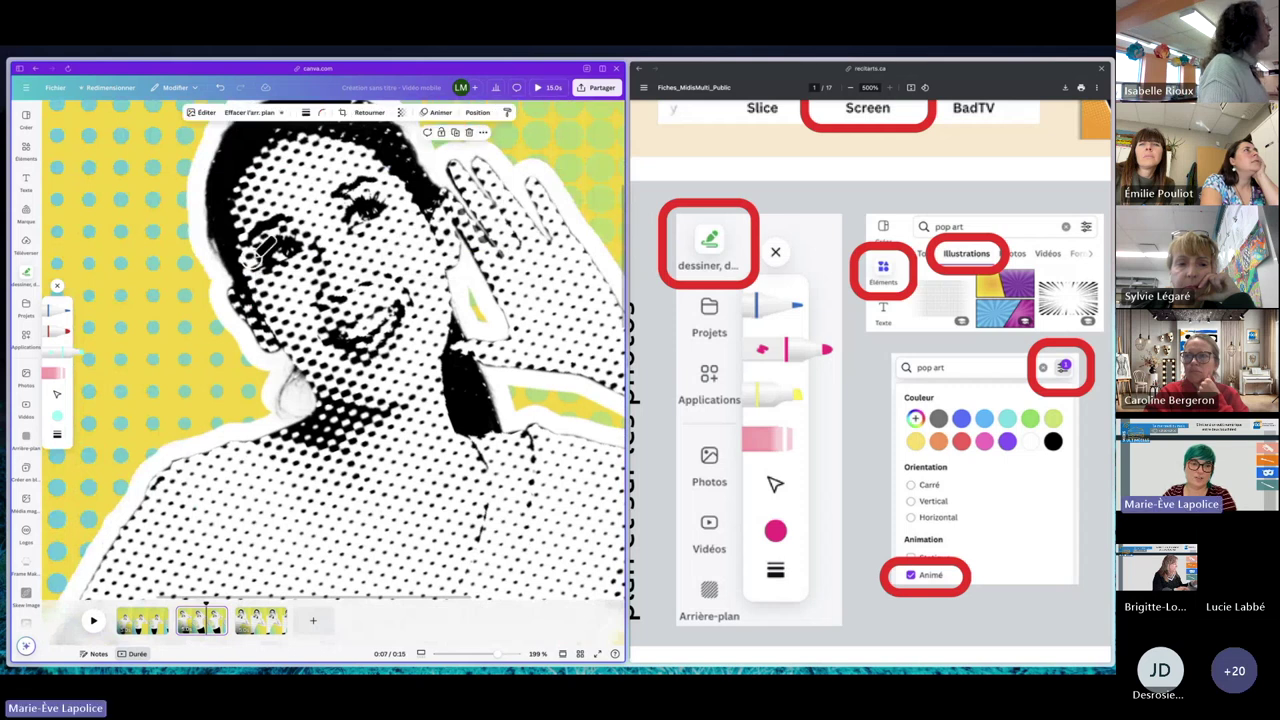
mouse_move(248, 247)
left_mouse_down()
mouse_move(312, 238)
mouse_move(402, 192)
left_mouse_up()
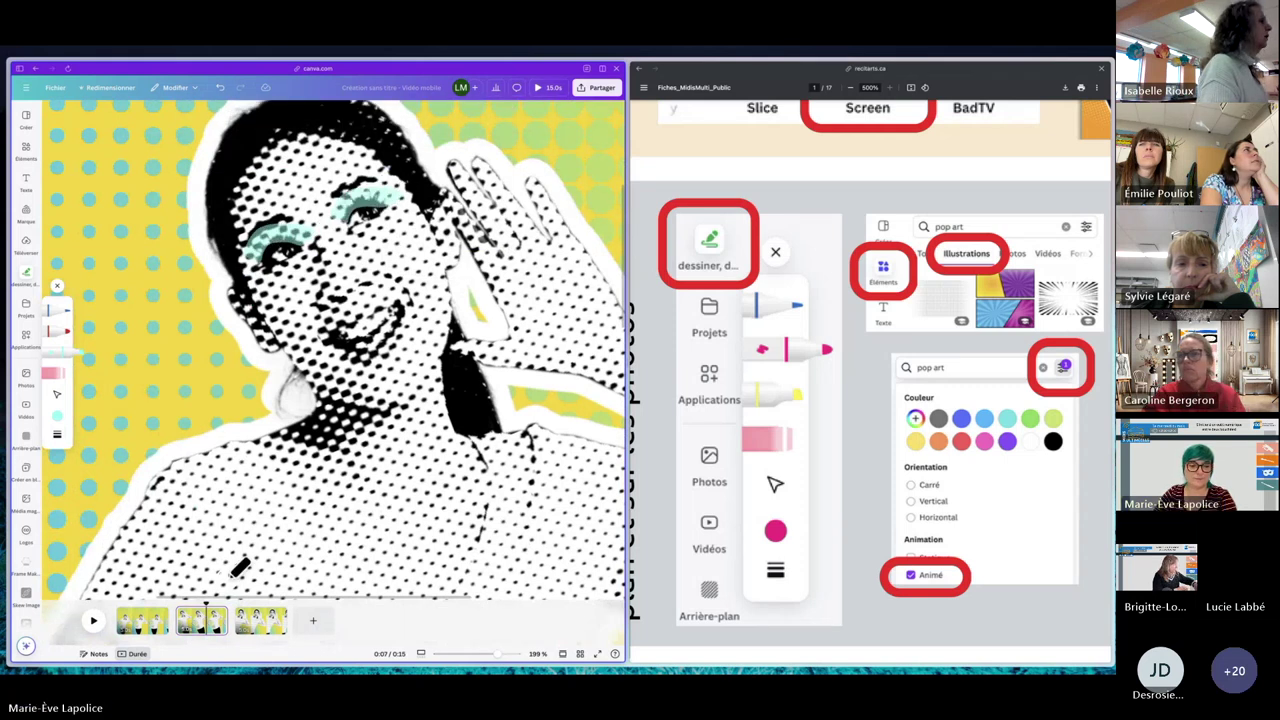
On the third page, undo the first thin stroke, set the highlighter thickness to 50 and paint turquoise eyeshadow over both eyes.
left_click(258, 625)
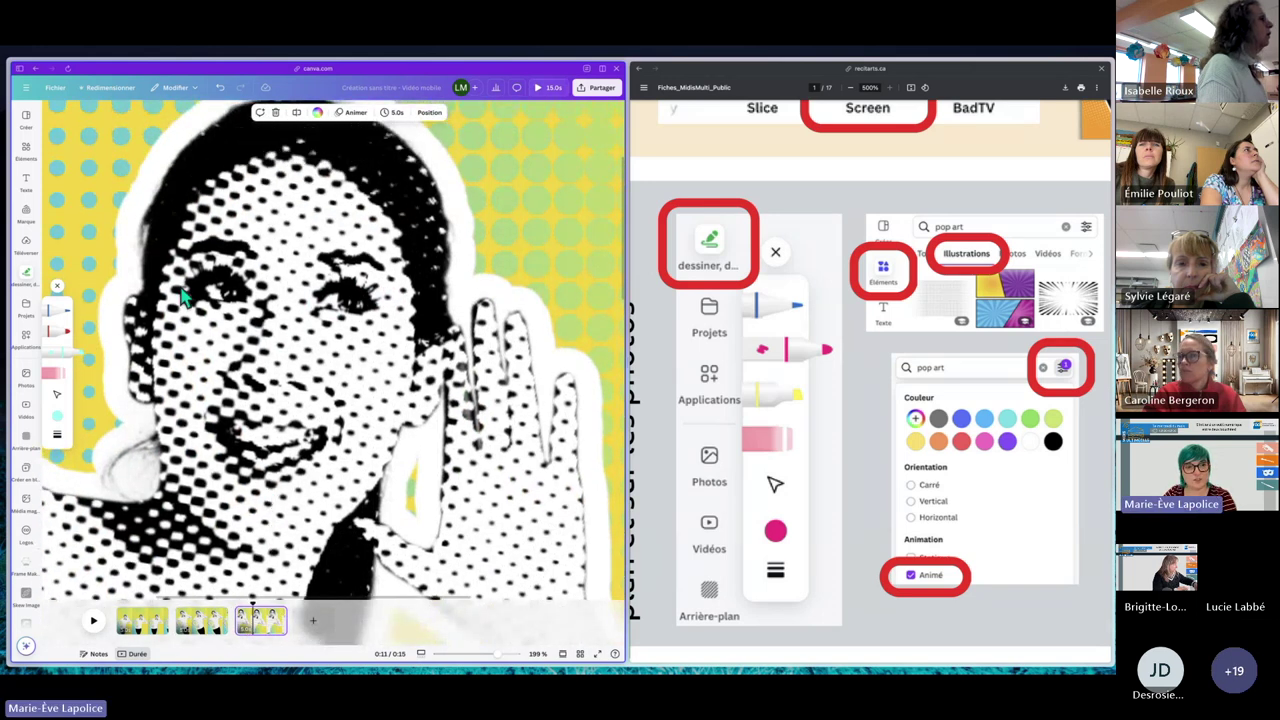
mouse_move(178, 270)
left_mouse_down()
mouse_move(218, 260)
mouse_move(271, 280)
mouse_move(264, 290)
mouse_move(200, 268)
left_mouse_up()
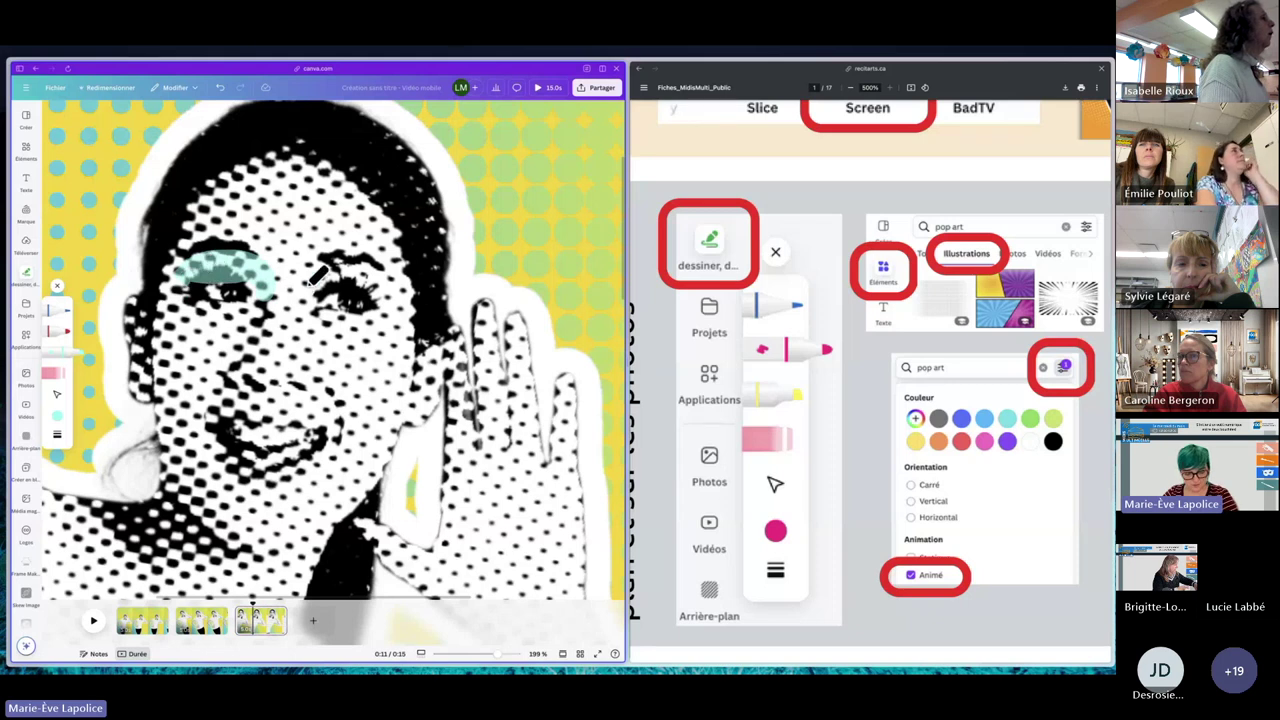
key("ctrl+z")
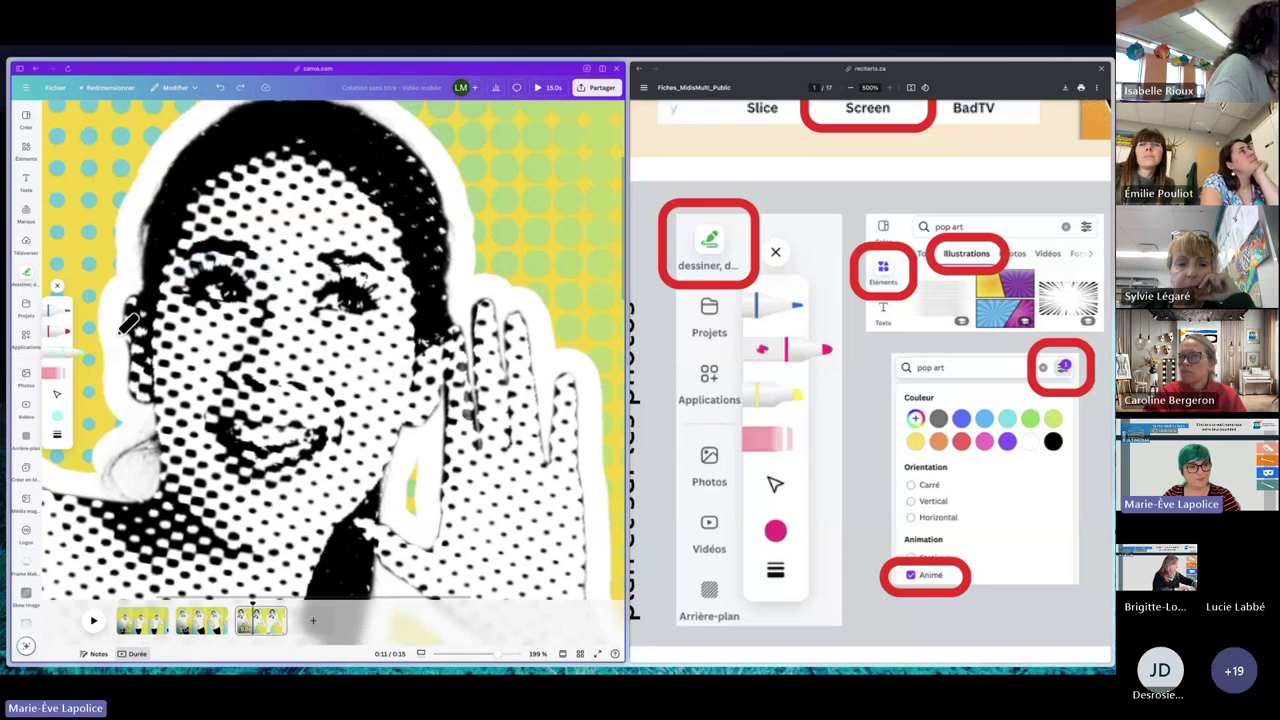
left_click(57, 435)
left_click_drag(110, 447, 138, 455)
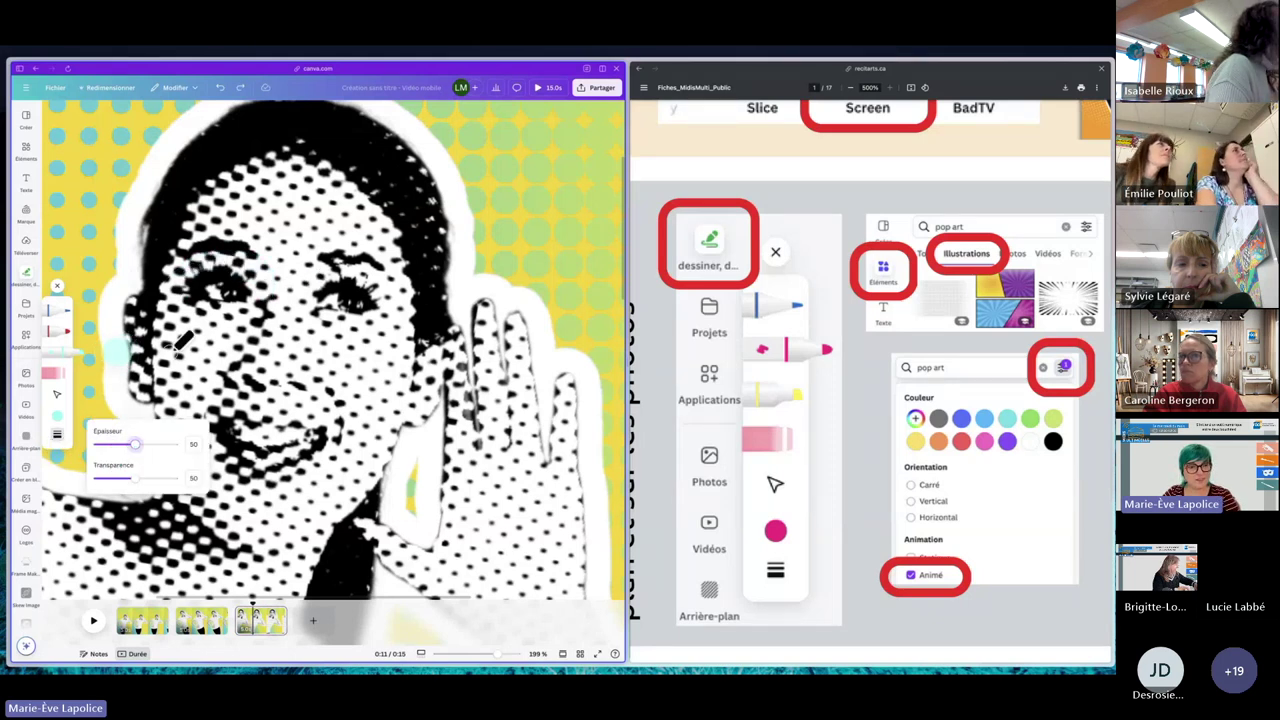
mouse_move(178, 254)
left_mouse_down()
mouse_move(210, 265)
mouse_move(255, 285)
mouse_move(350, 270)
mouse_move(392, 274)
left_mouse_up()
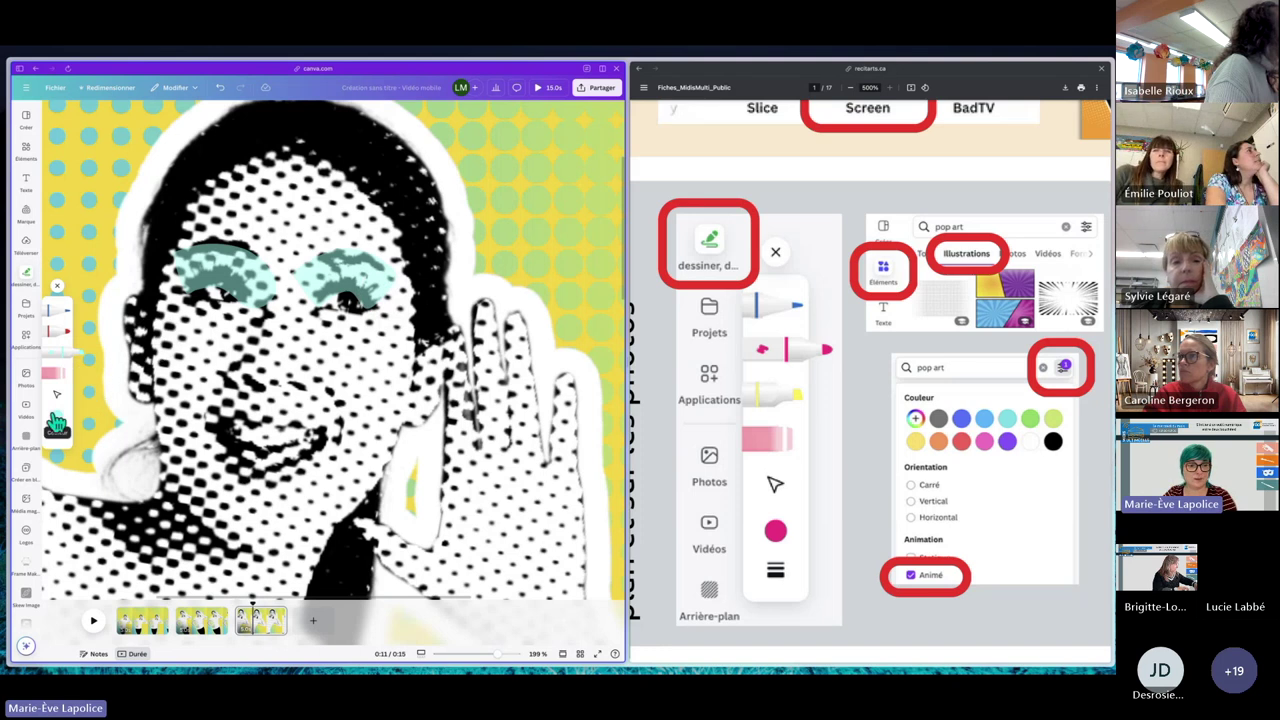
Switch the highlighter colour to pink and paint a round blush spot on each cheek on the third page.
left_click(57, 415)
left_click(188, 422)
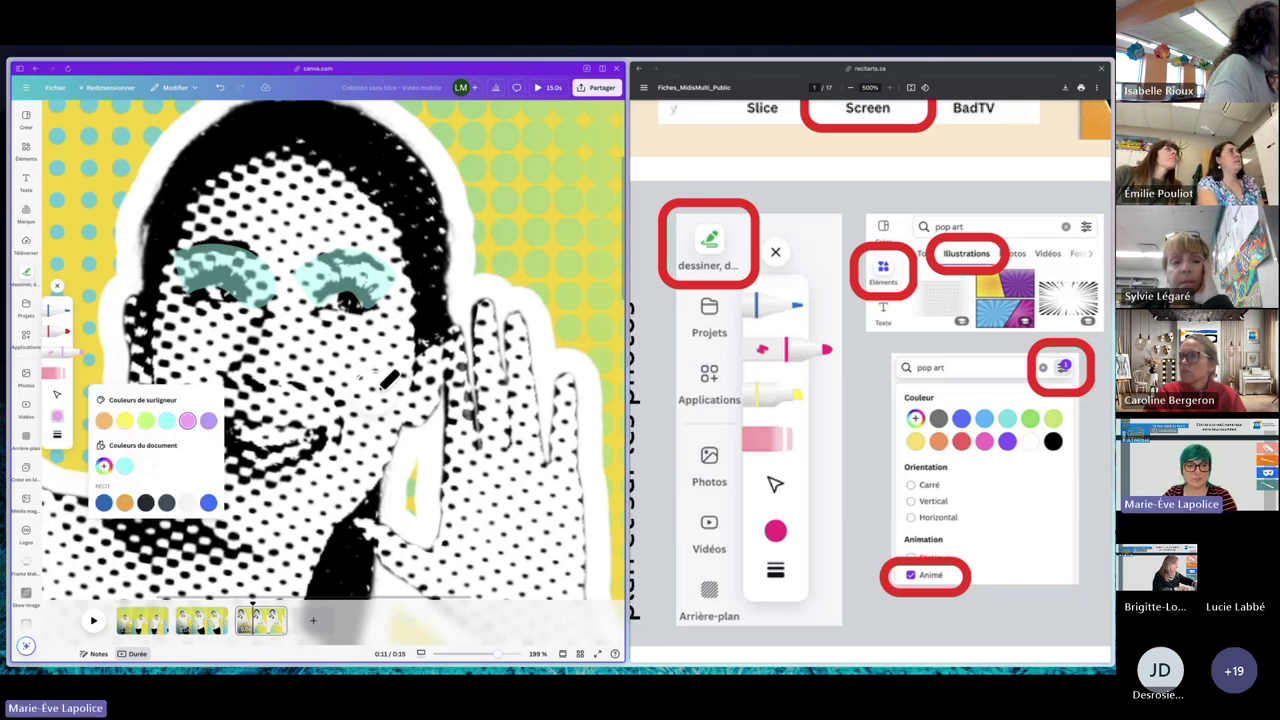
left_click(372, 358)
mouse_move(362, 352)
left_mouse_down()
mouse_move(338, 362)
mouse_move(352, 378)
mouse_move(360, 350)
left_mouse_up()
mouse_move(192, 335)
left_mouse_down()
mouse_move(220, 330)
mouse_move(195, 350)
mouse_move(210, 345)
left_mouse_up()
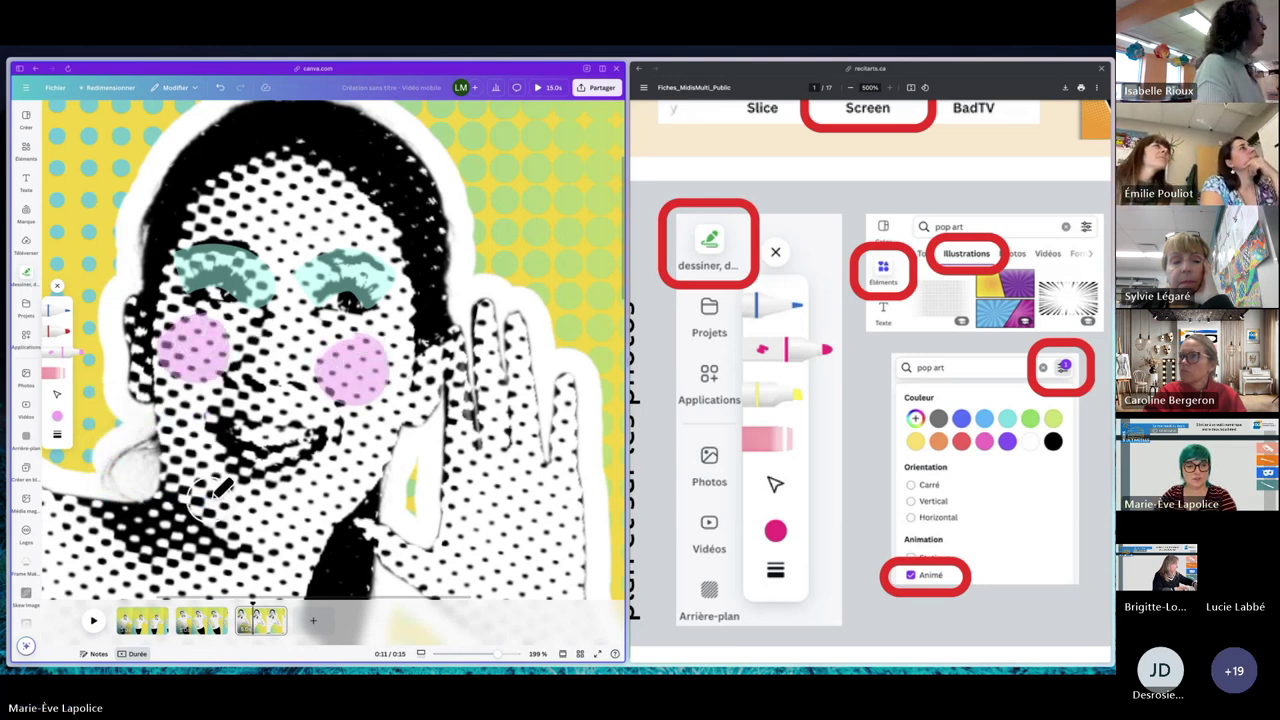
Set the highlighter thickness to 27 and paint a pink blush spot on each cheek on the second page.
left_click(202, 620)
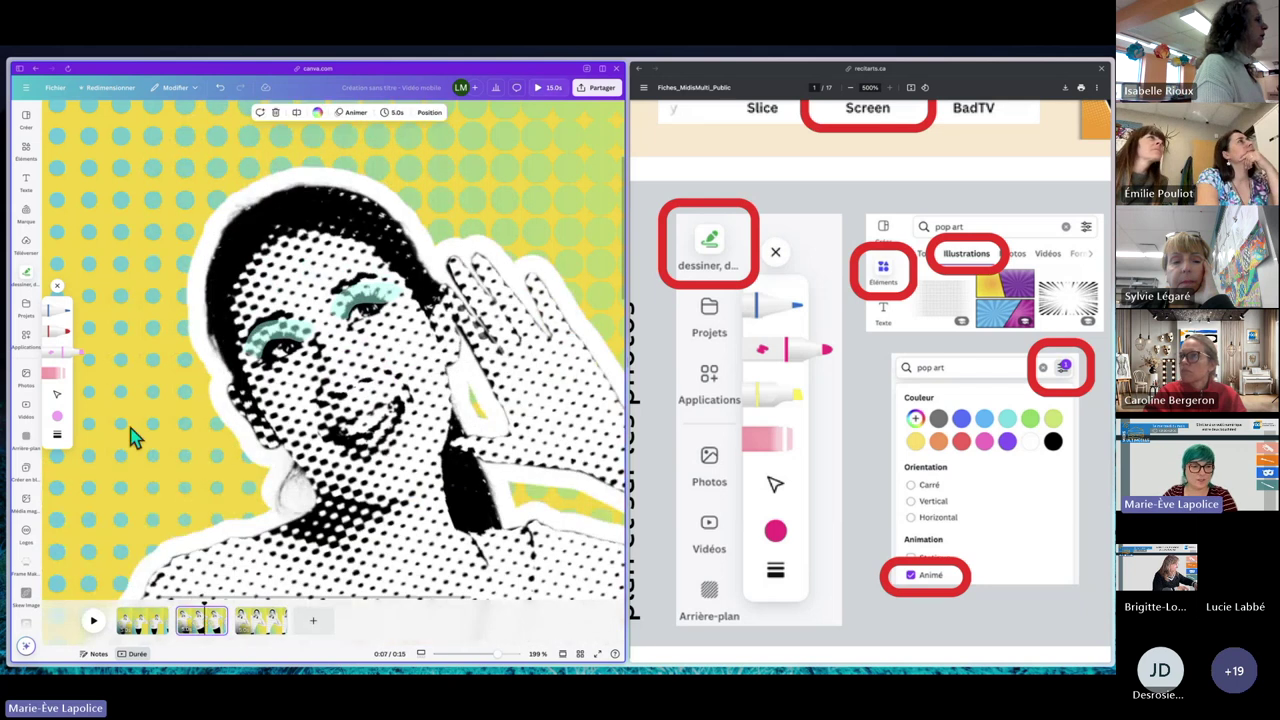
left_click(57, 433)
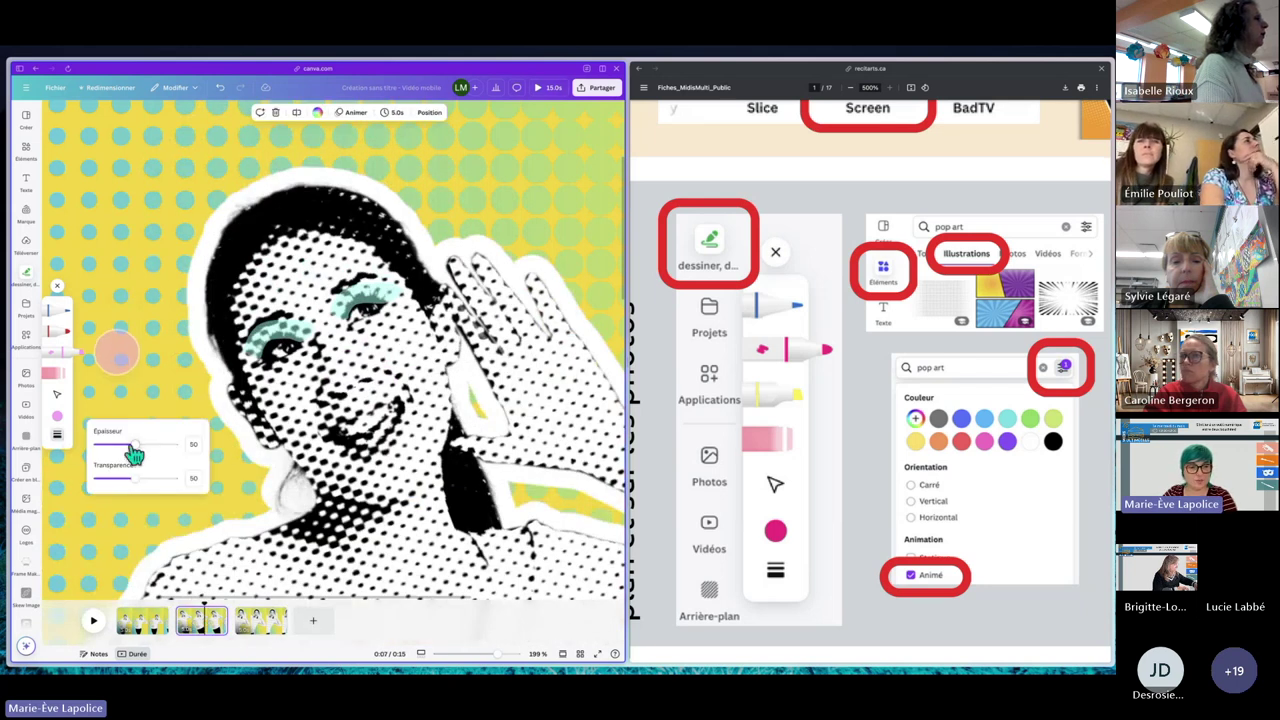
left_click_drag(133, 455, 113, 447)
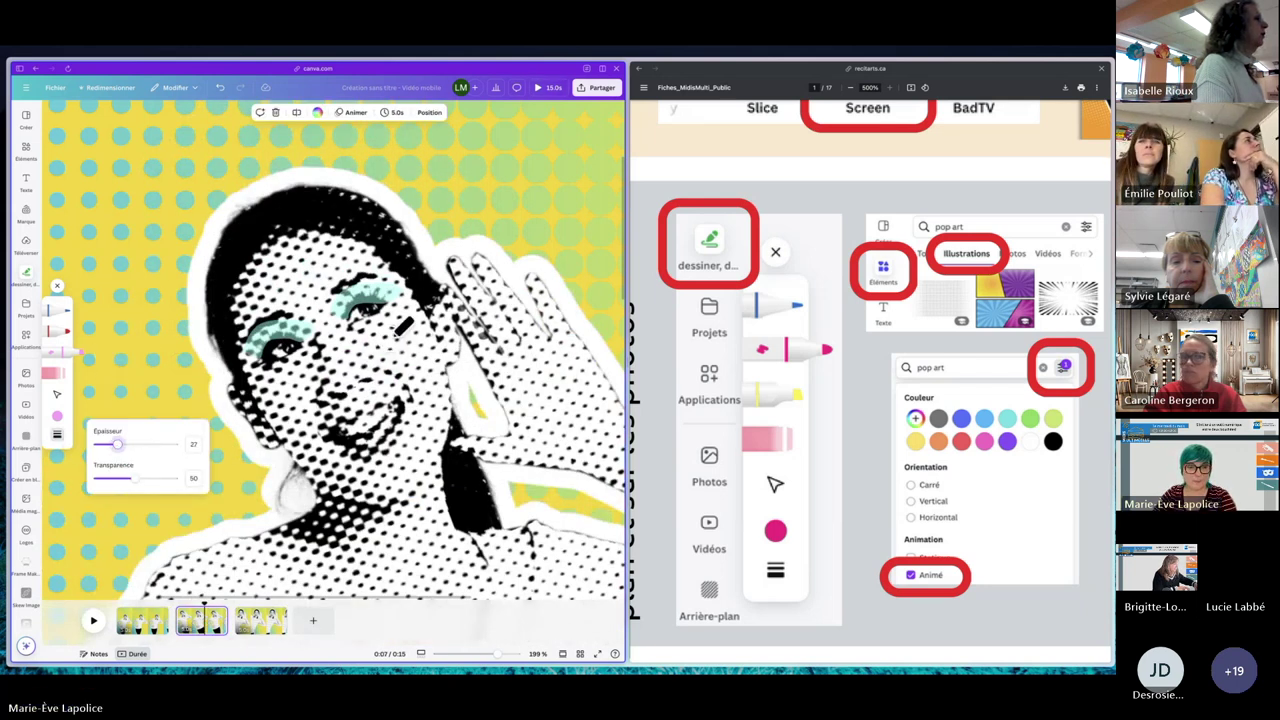
mouse_move(404, 333)
left_mouse_down()
mouse_move(372, 355)
mouse_move(396, 339)
left_mouse_up()
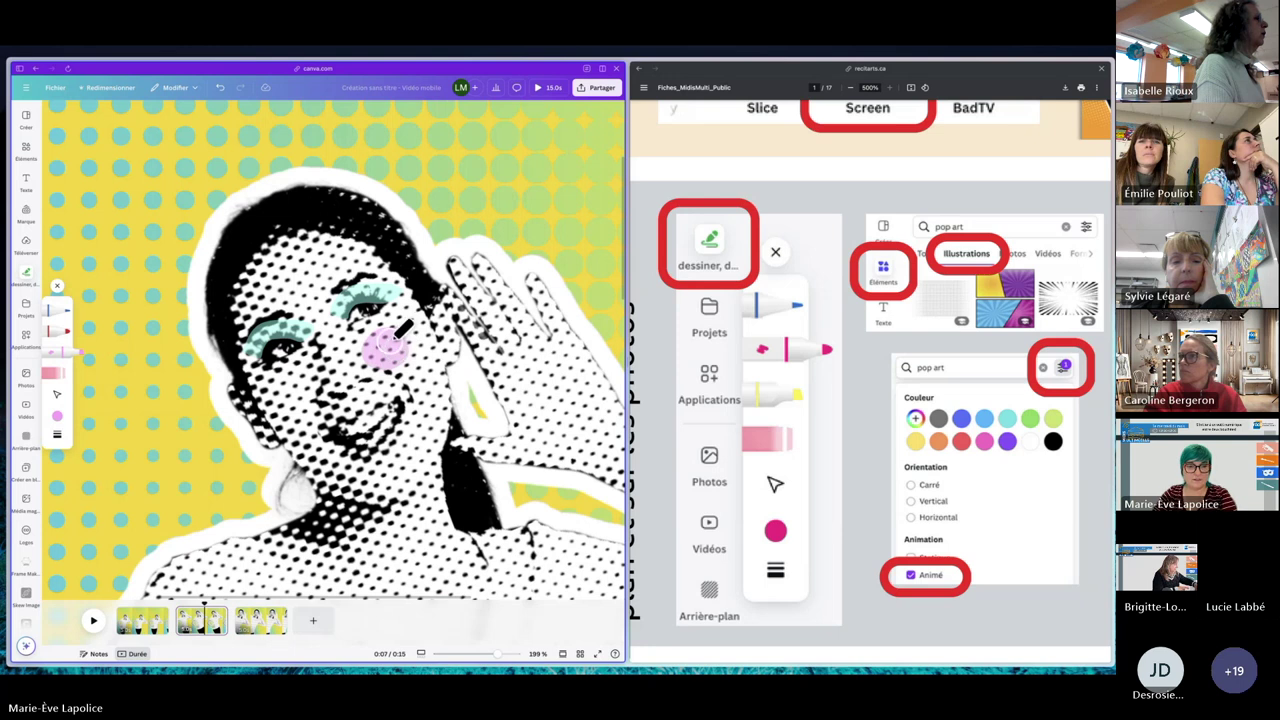
mouse_move(308, 368)
left_mouse_down()
mouse_move(288, 386)
mouse_move(300, 392)
mouse_move(298, 370)
left_mouse_up()
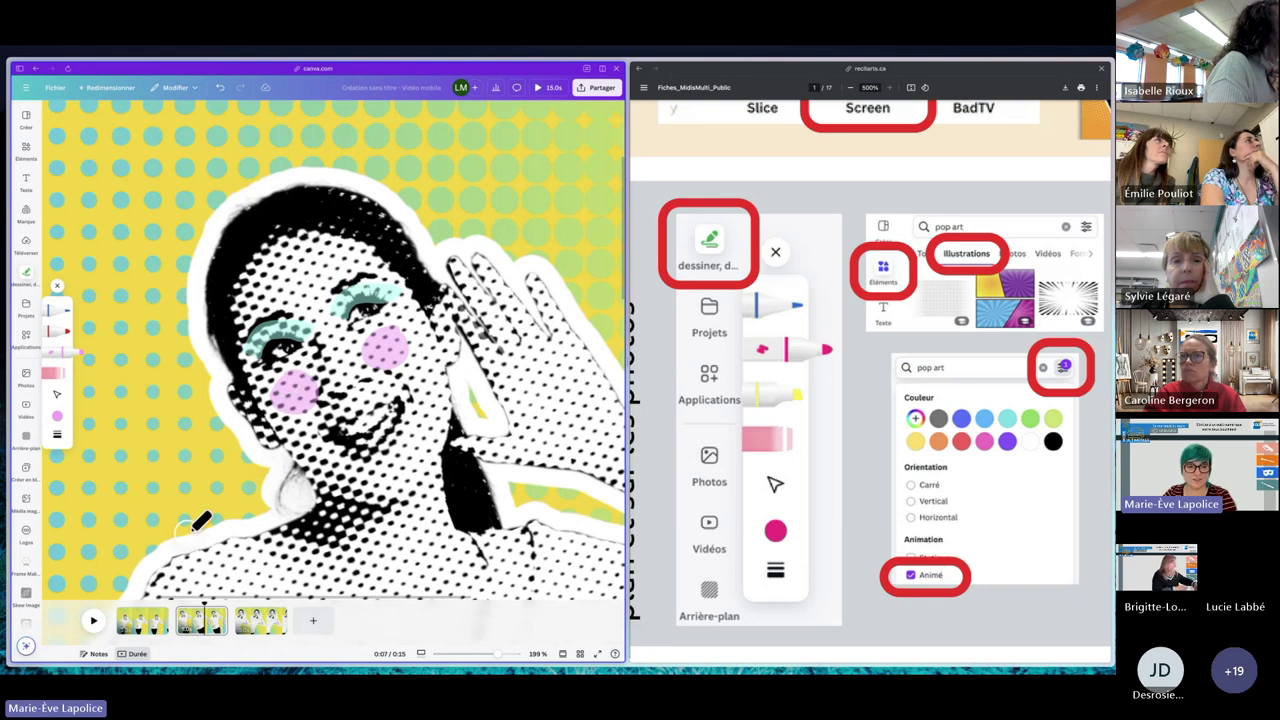
Paint a pink blush spot on each cheek on the first page and close the drawing tools.
left_click(145, 622)
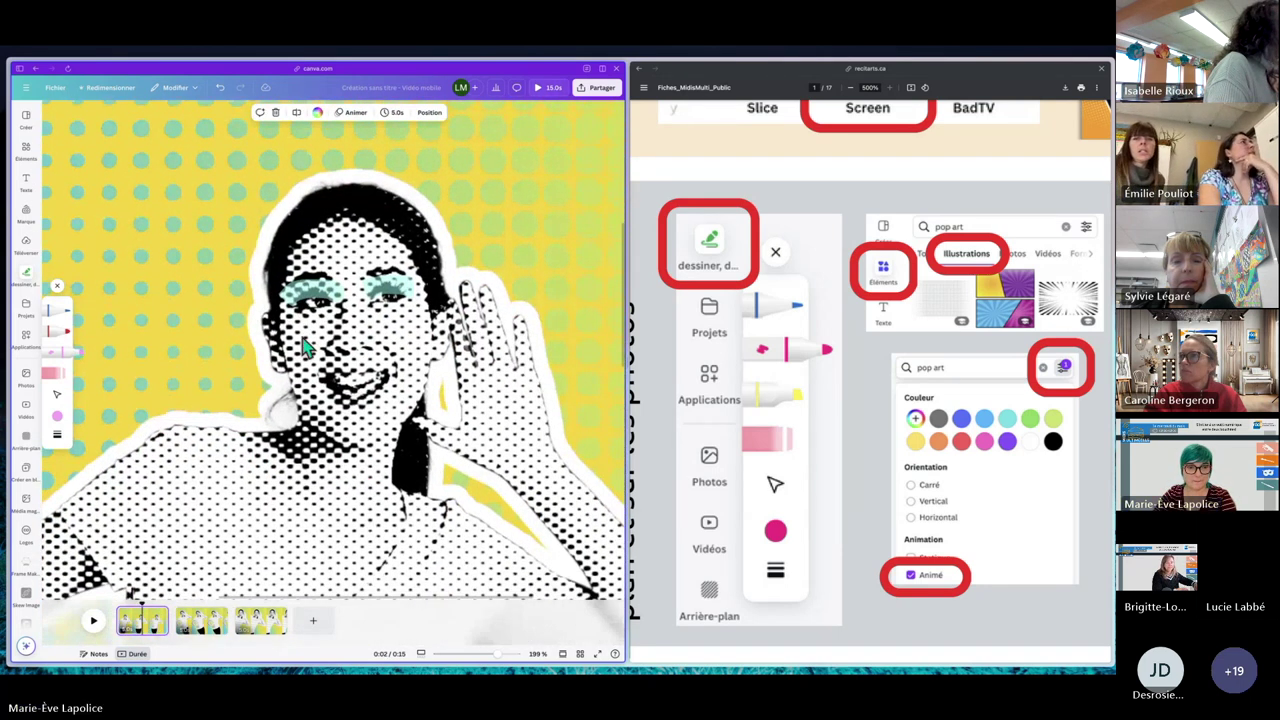
left_click(320, 316)
mouse_move(320, 316)
left_mouse_down()
mouse_move(311, 347)
mouse_move(322, 318)
left_mouse_up()
mouse_move(410, 322)
left_mouse_down()
mouse_move(395, 336)
mouse_move(418, 326)
left_mouse_up()
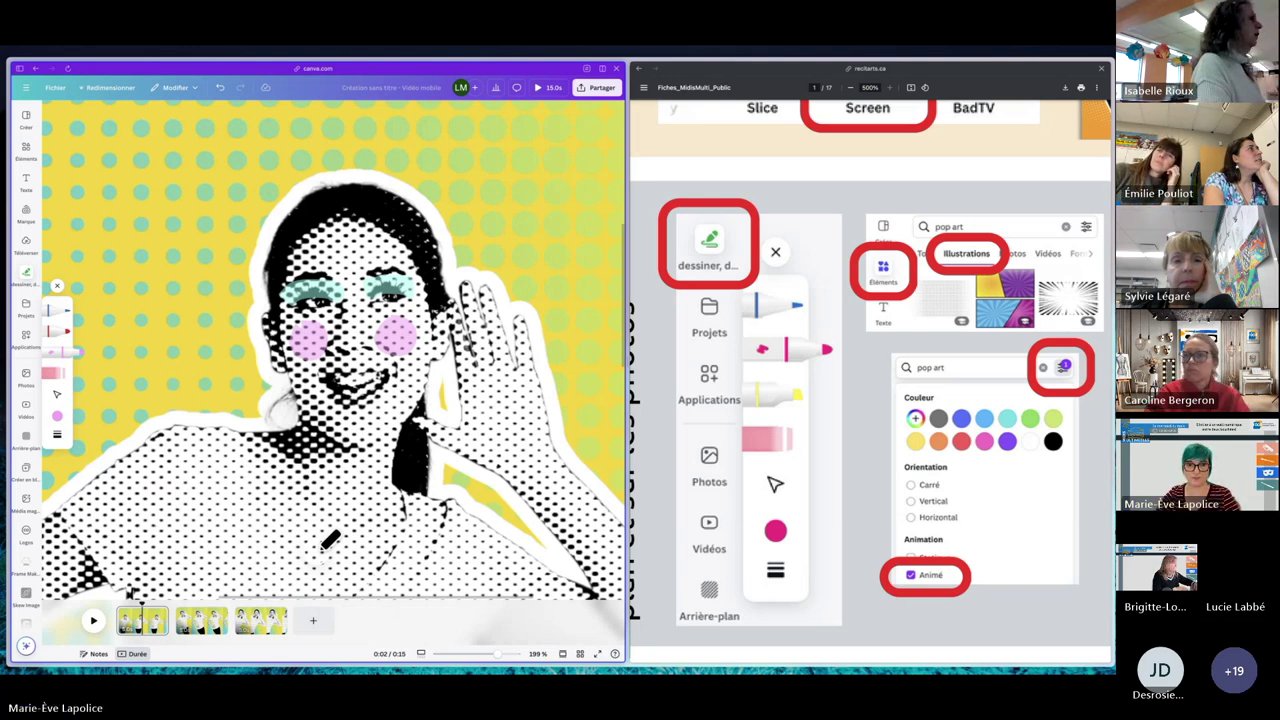
scroll(340, 505, "down", 5)
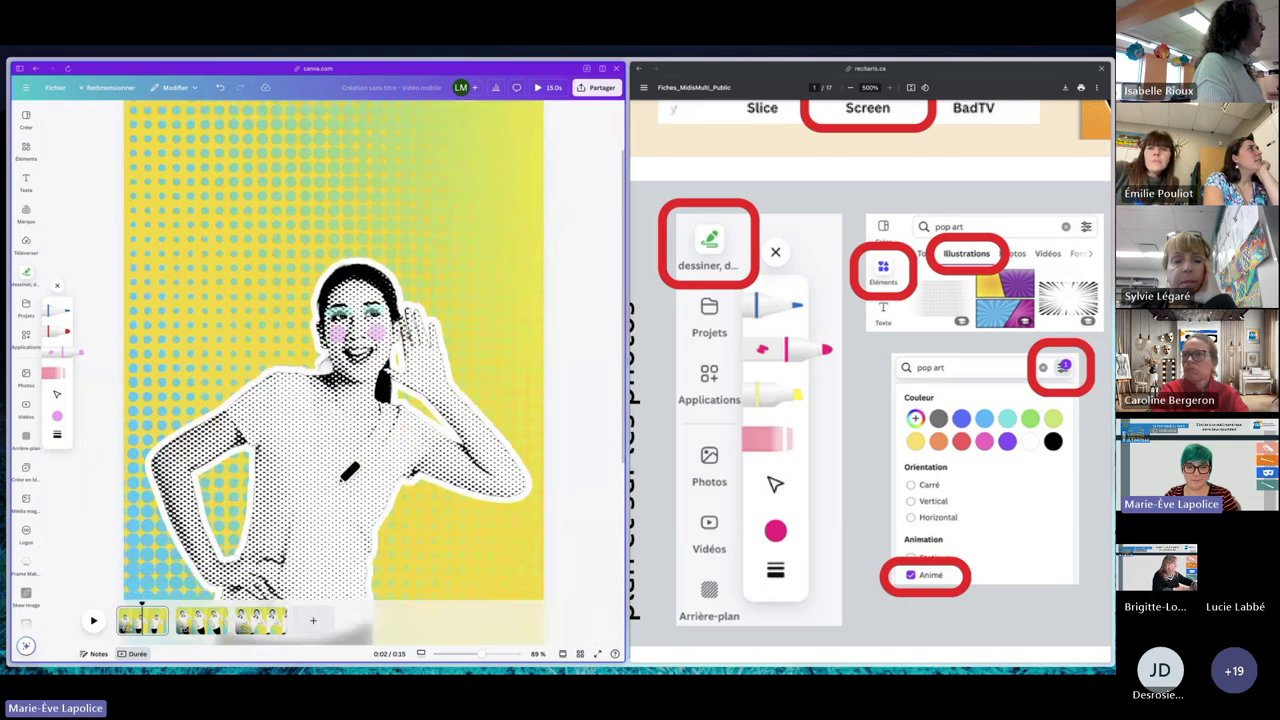
left_click(57, 286)
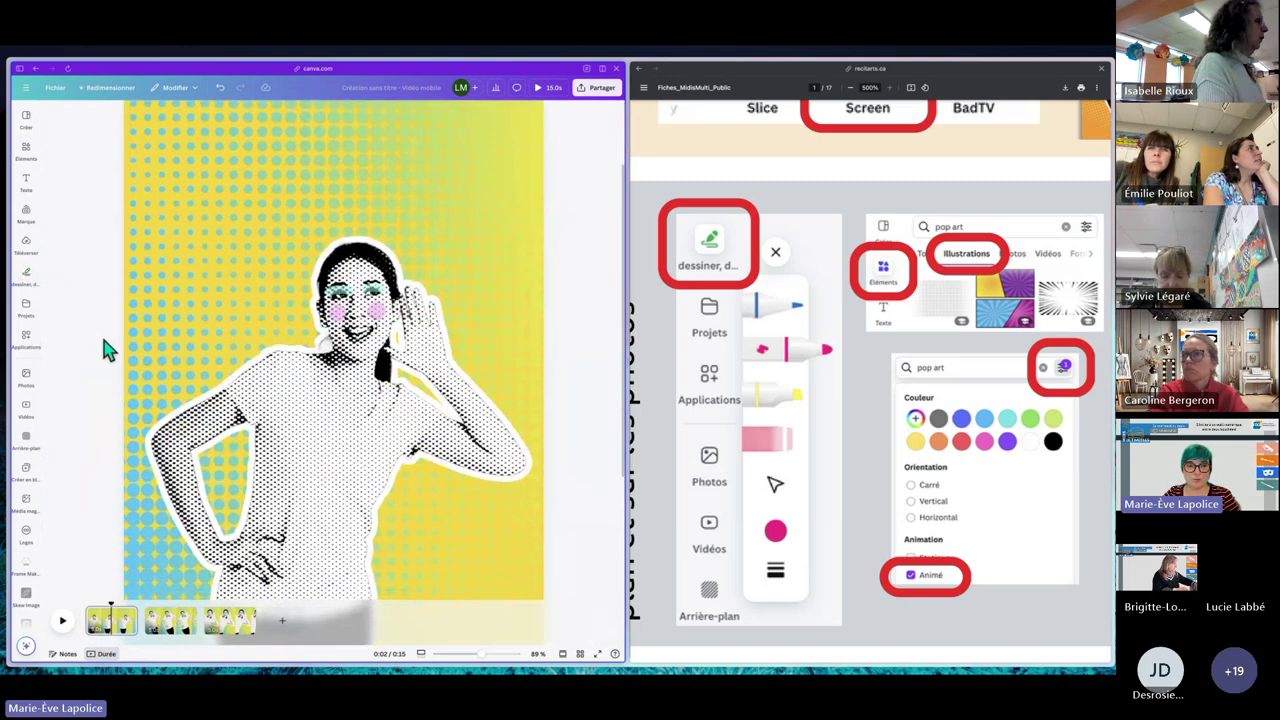
Group the woman's photo with its eyeshadow and blush strokes on the first page.
left_click(345, 296)
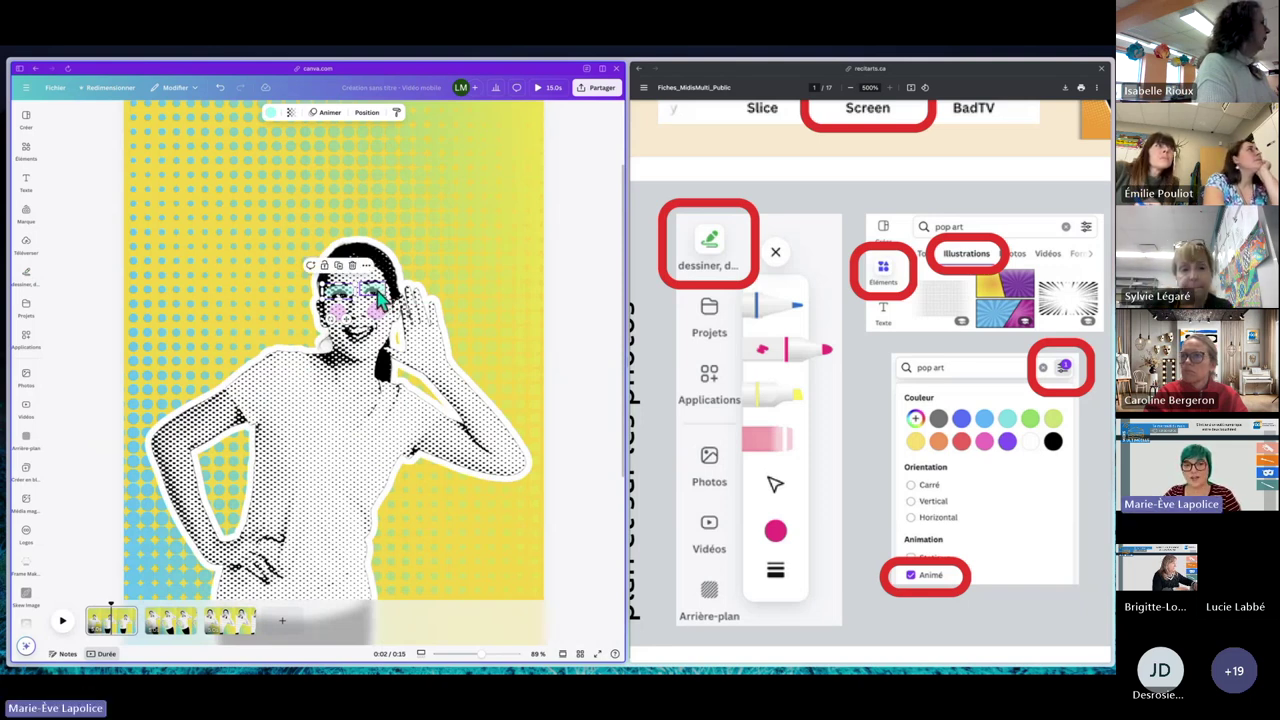
left_click(378, 318)
left_click(362, 405, "shift")
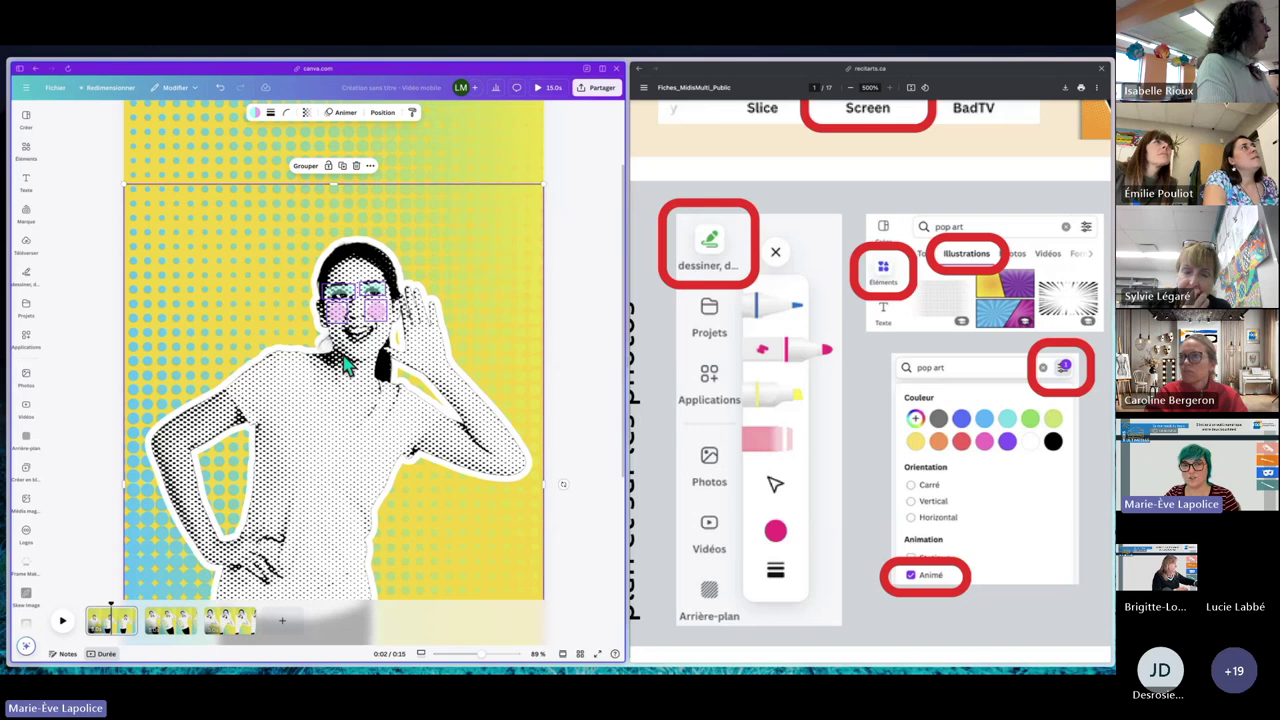
left_click(308, 168)
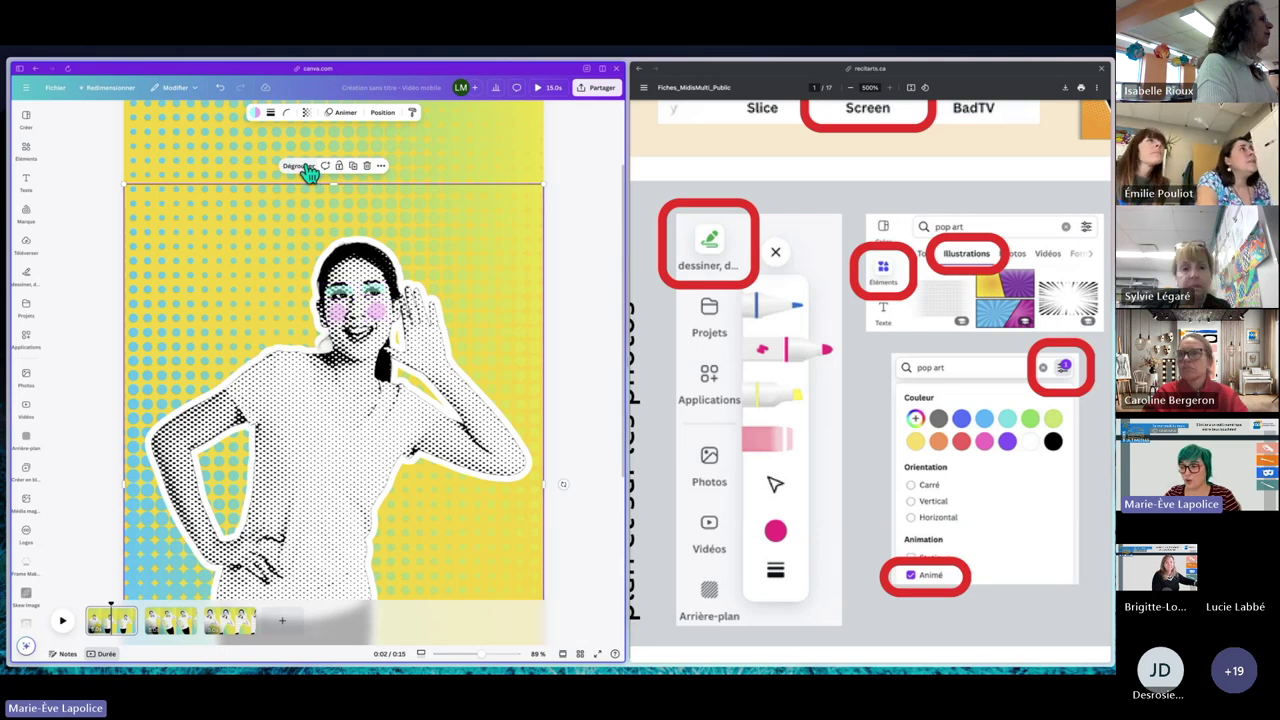
left_click(92, 152)
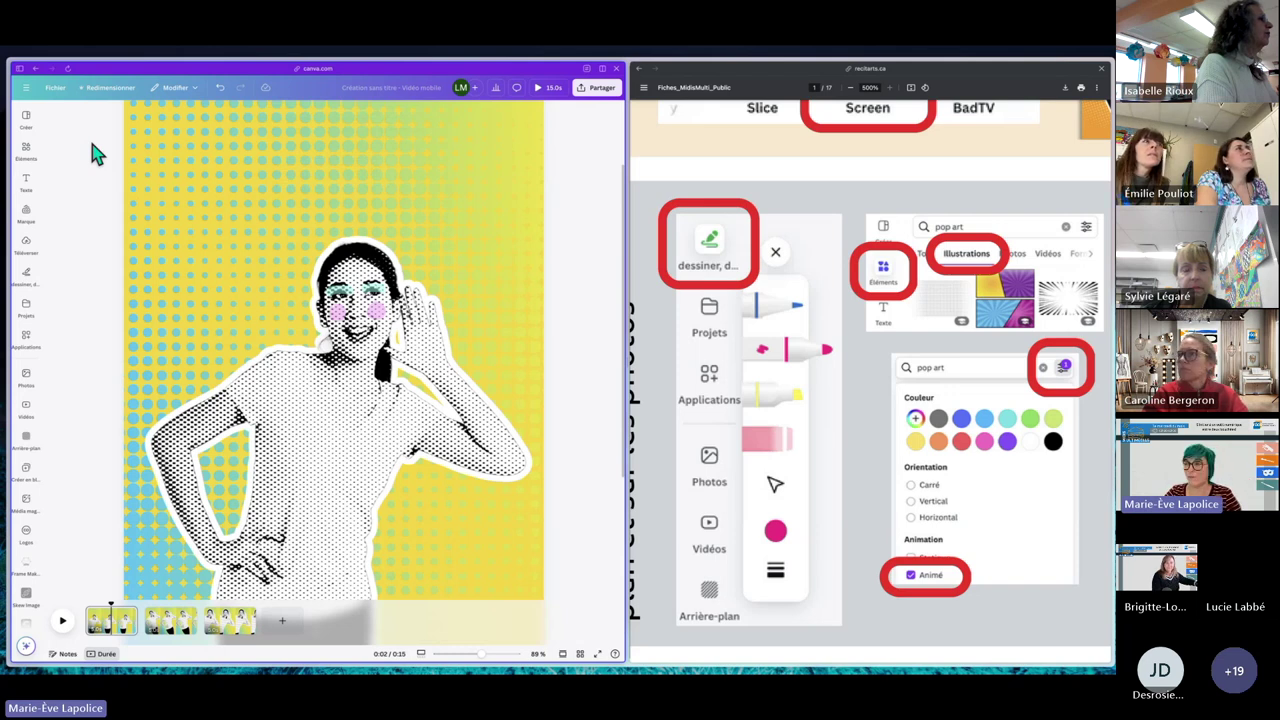
left_click_drag(91, 141, 563, 502)
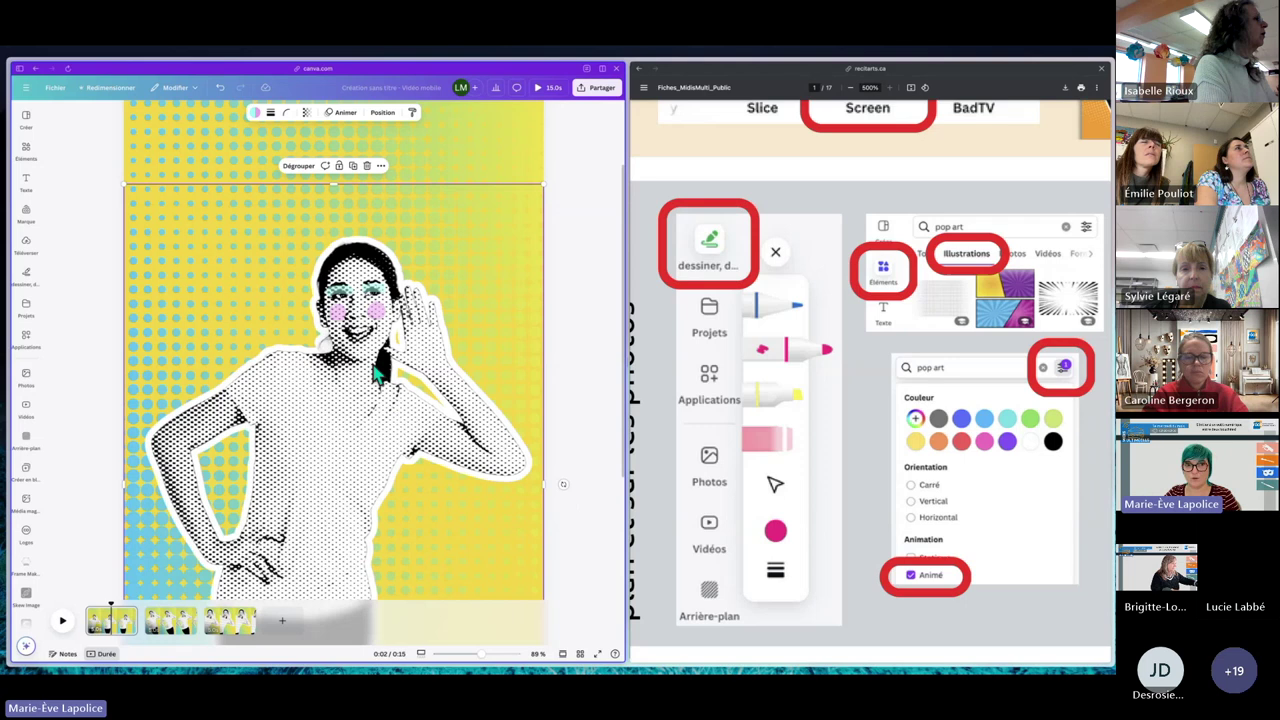
Group the woman's photo with all its makeup strokes on the second page.
left_click(170, 621)
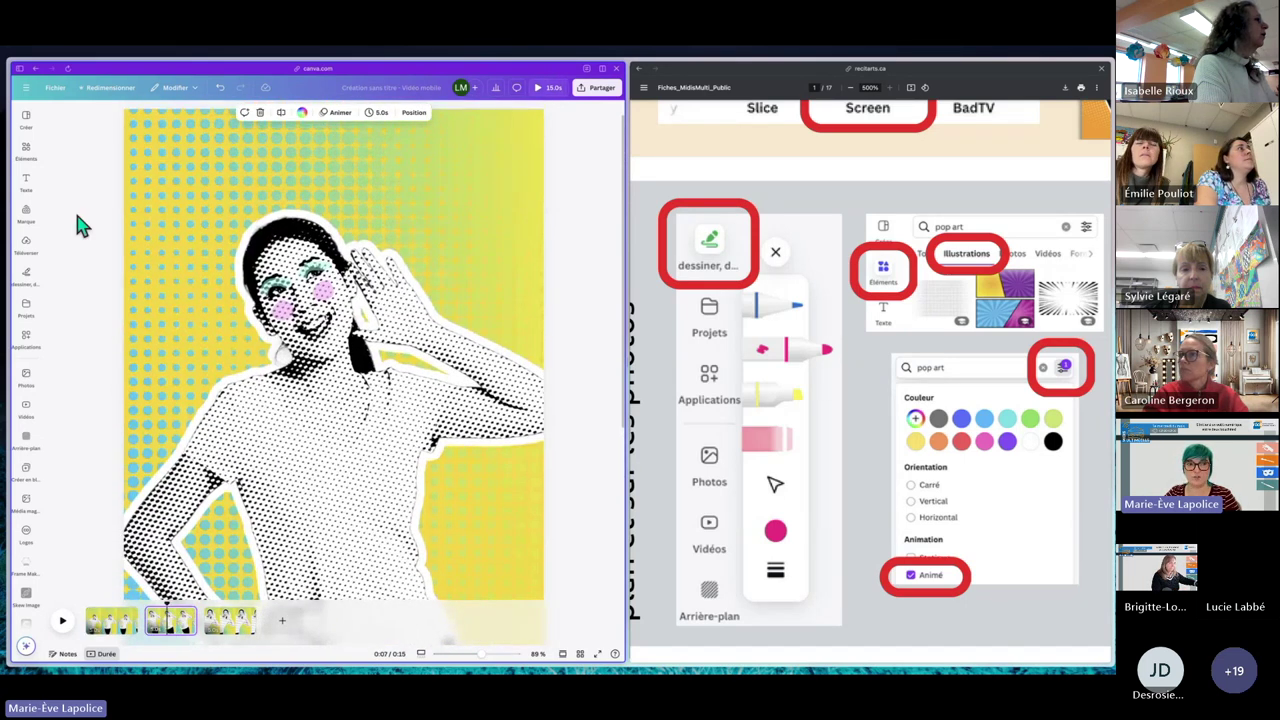
left_click_drag(88, 169, 529, 428)
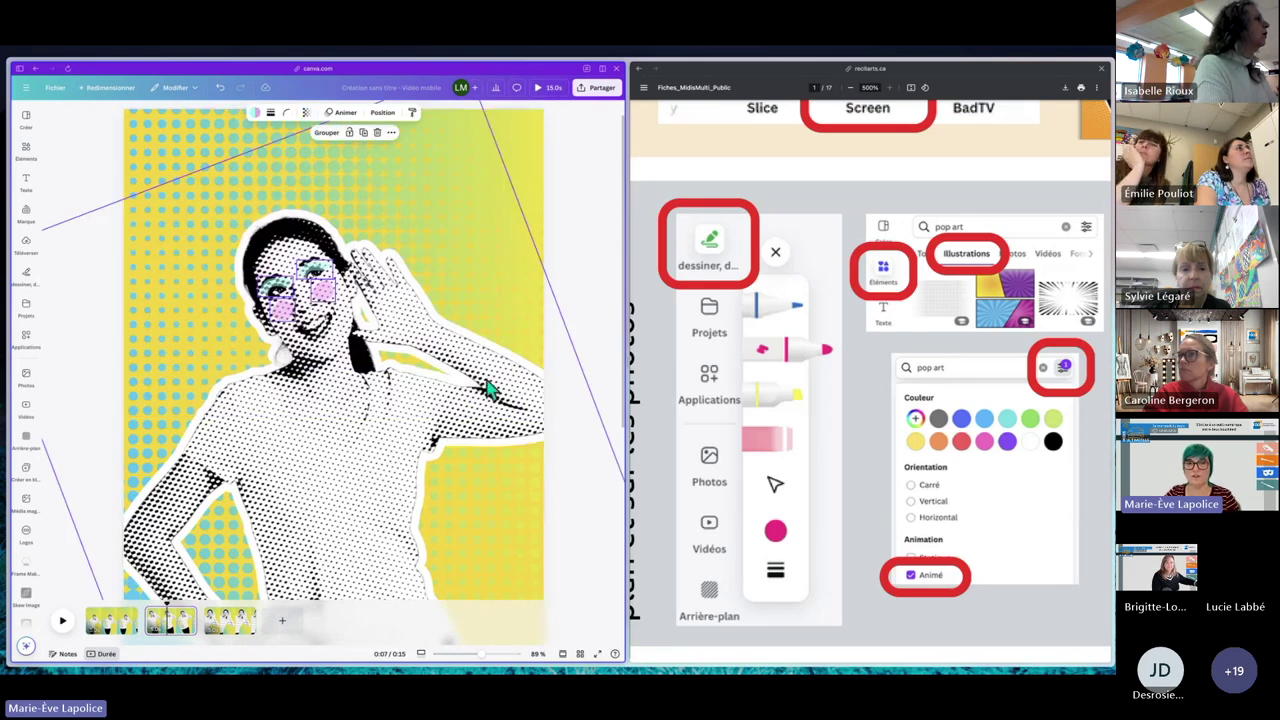
left_click(327, 134)
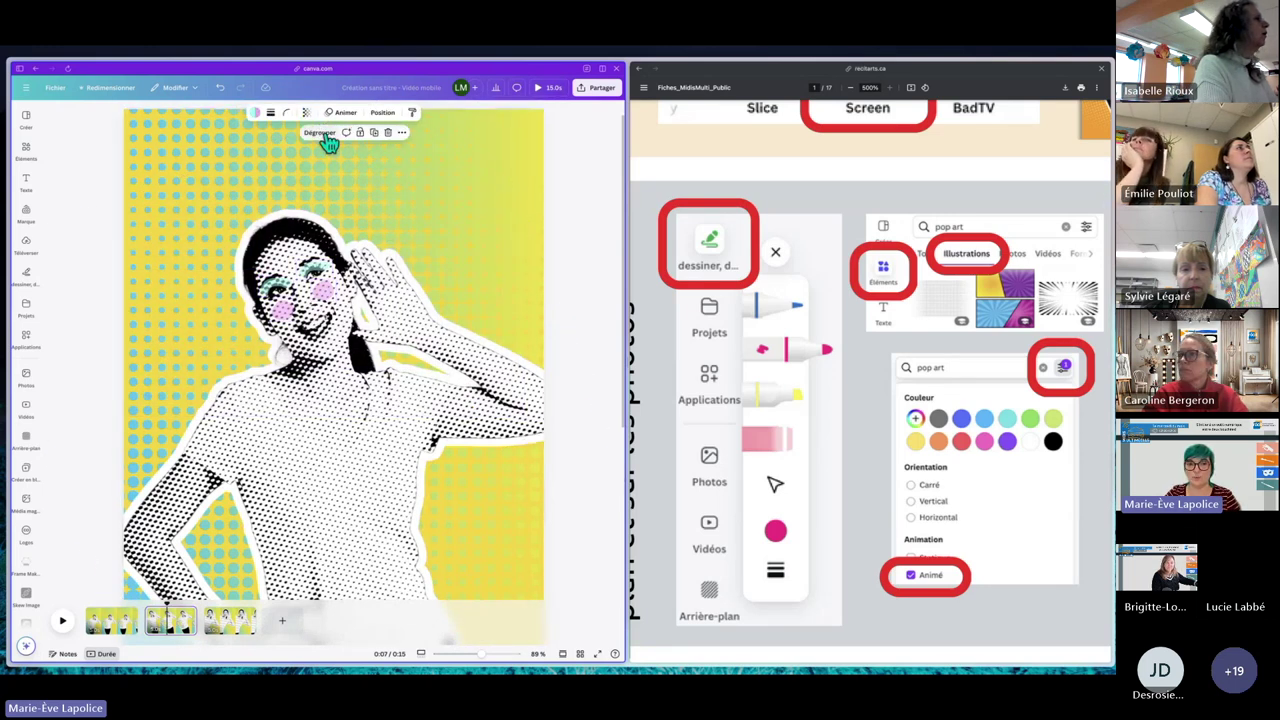
Group the woman's photo with its drawn eyeshadow and blush on the third page.
left_click(228, 620)
left_click_drag(85, 167, 470, 412)
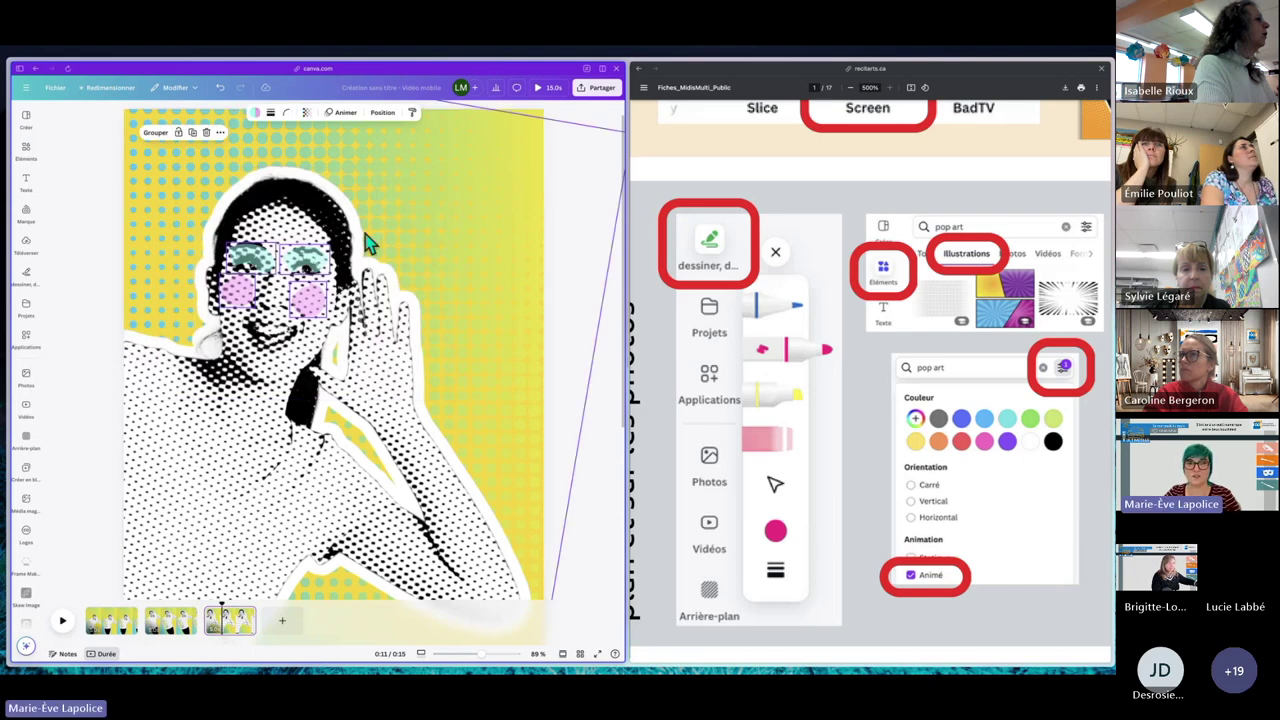
left_click(155, 134)
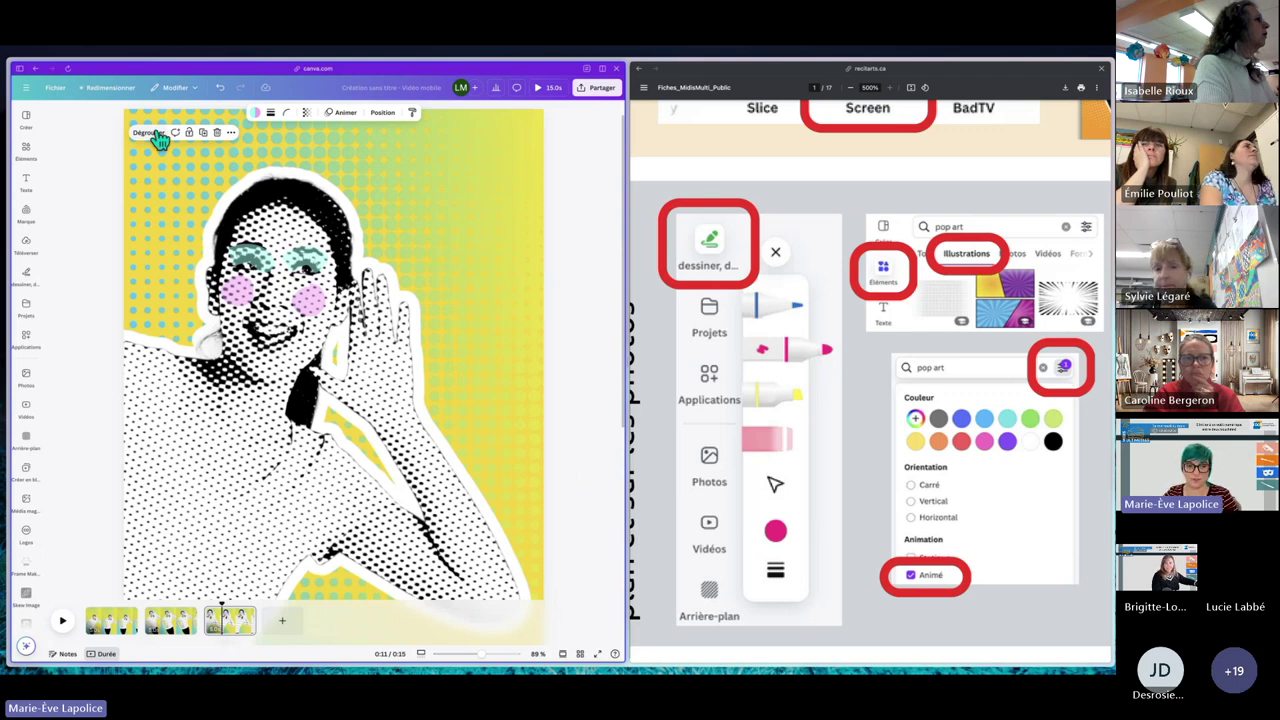
On the first page, switch the marker to purple, adjust its thickness and draw a band across each sleeve of the shirt.
left_click(110, 620)
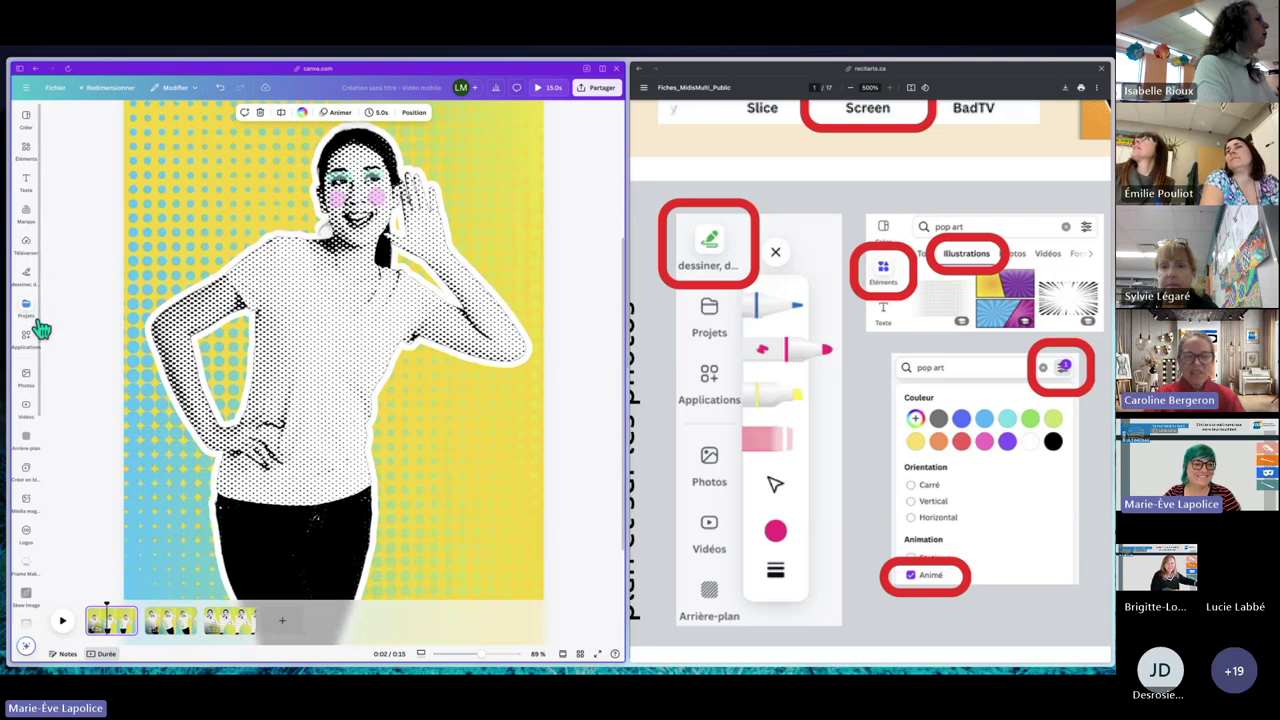
left_click(26, 275)
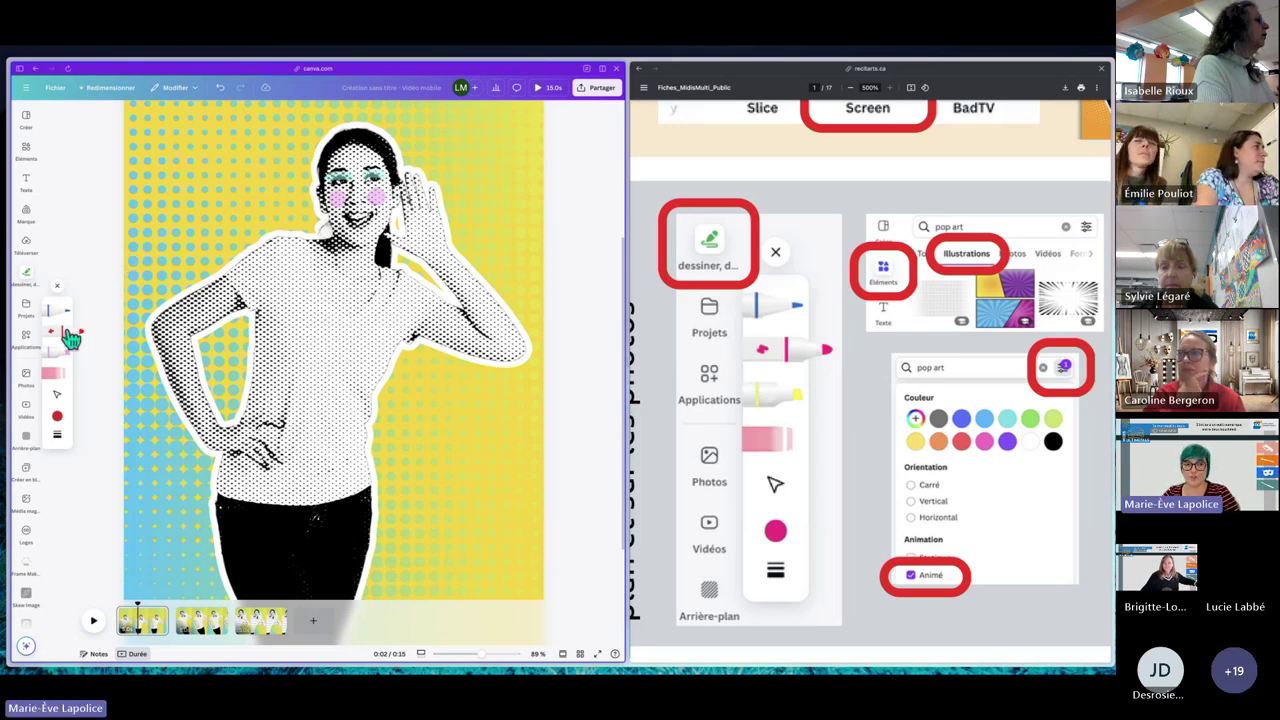
left_click(58, 418)
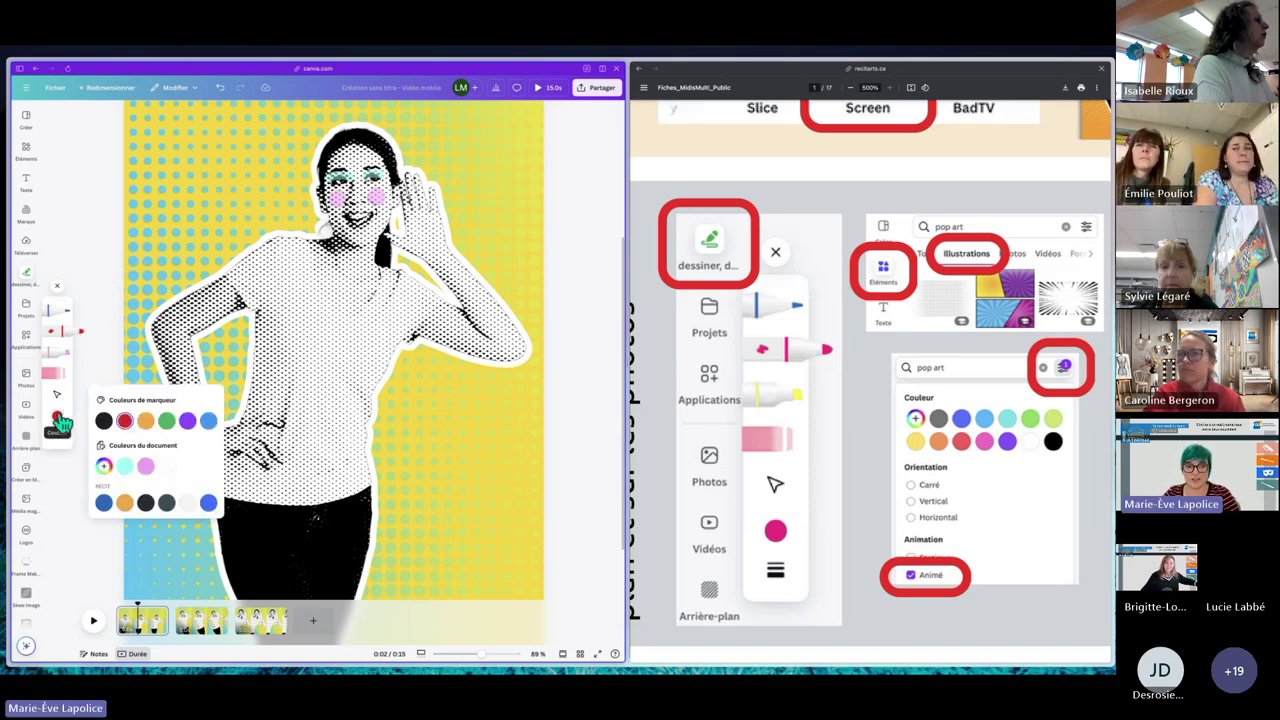
left_click(187, 420)
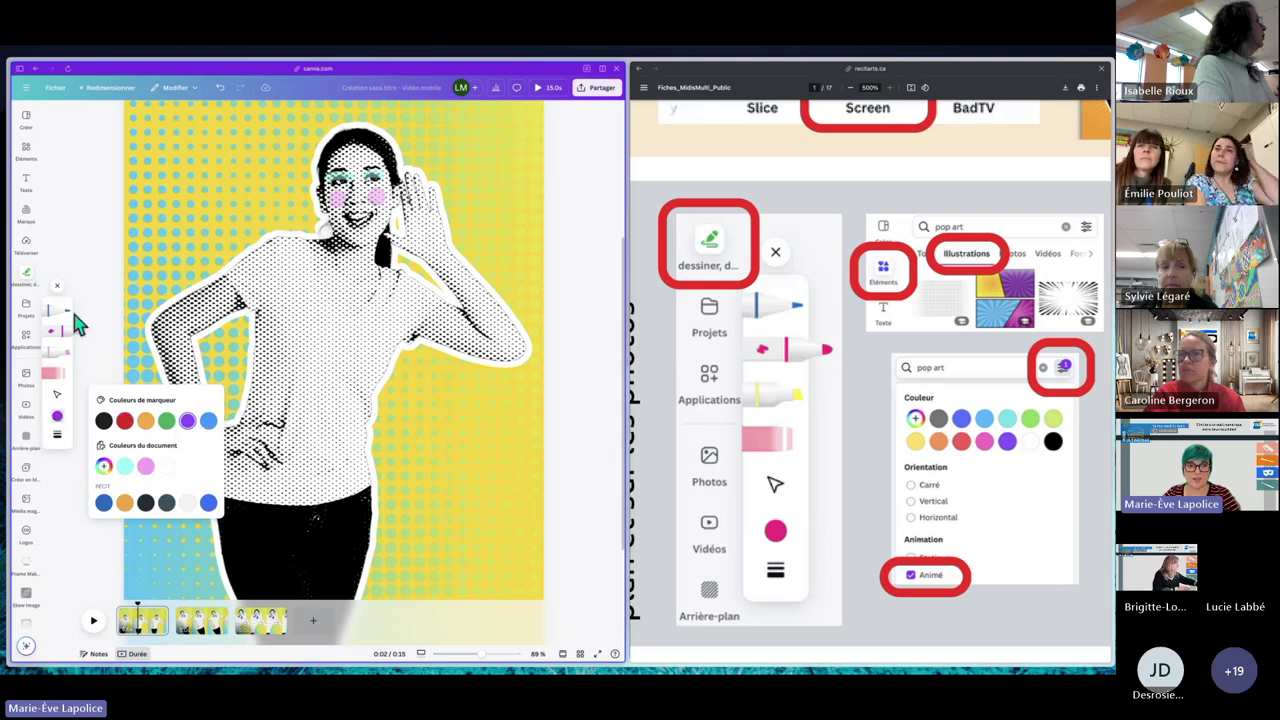
left_click(57, 437)
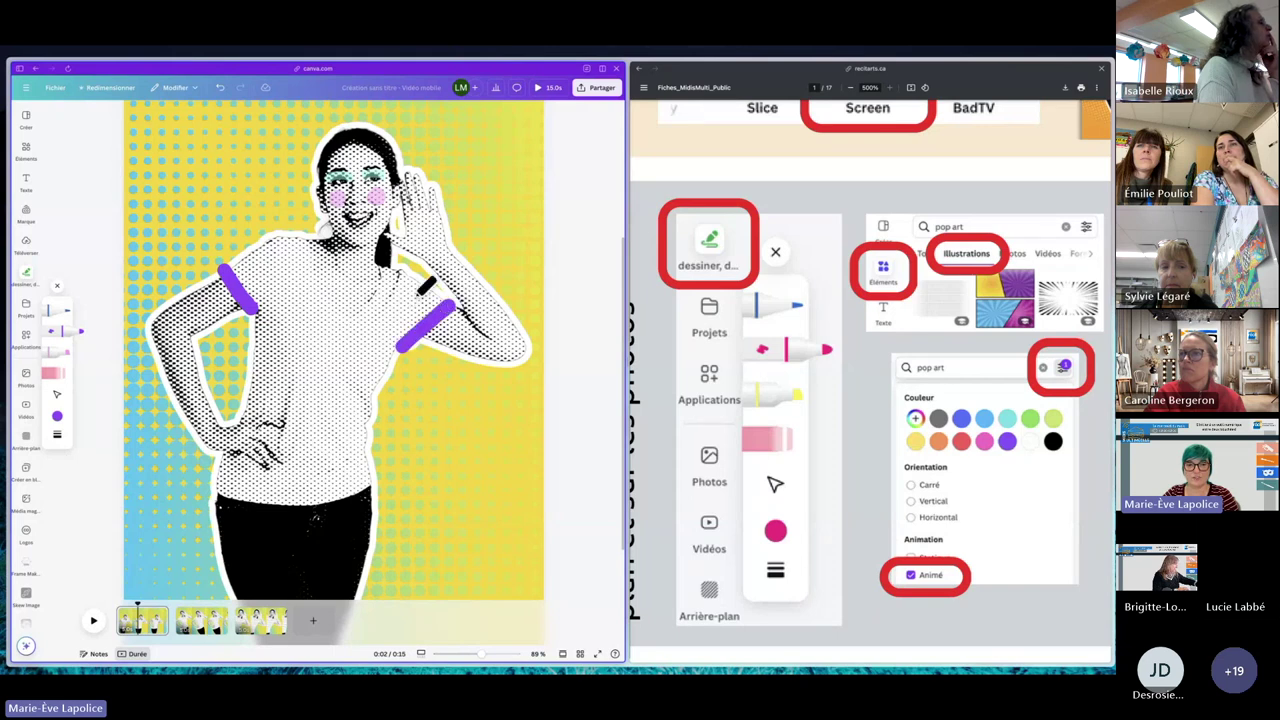
Draw a curved purple neckline and a zigzag along the shirt's hem on the first page, and close the drawing tools.
mouse_move(312, 230)
left_mouse_down()
mouse_move(316, 272)
mouse_move(351, 308)
mouse_move(381, 280)
left_mouse_up()
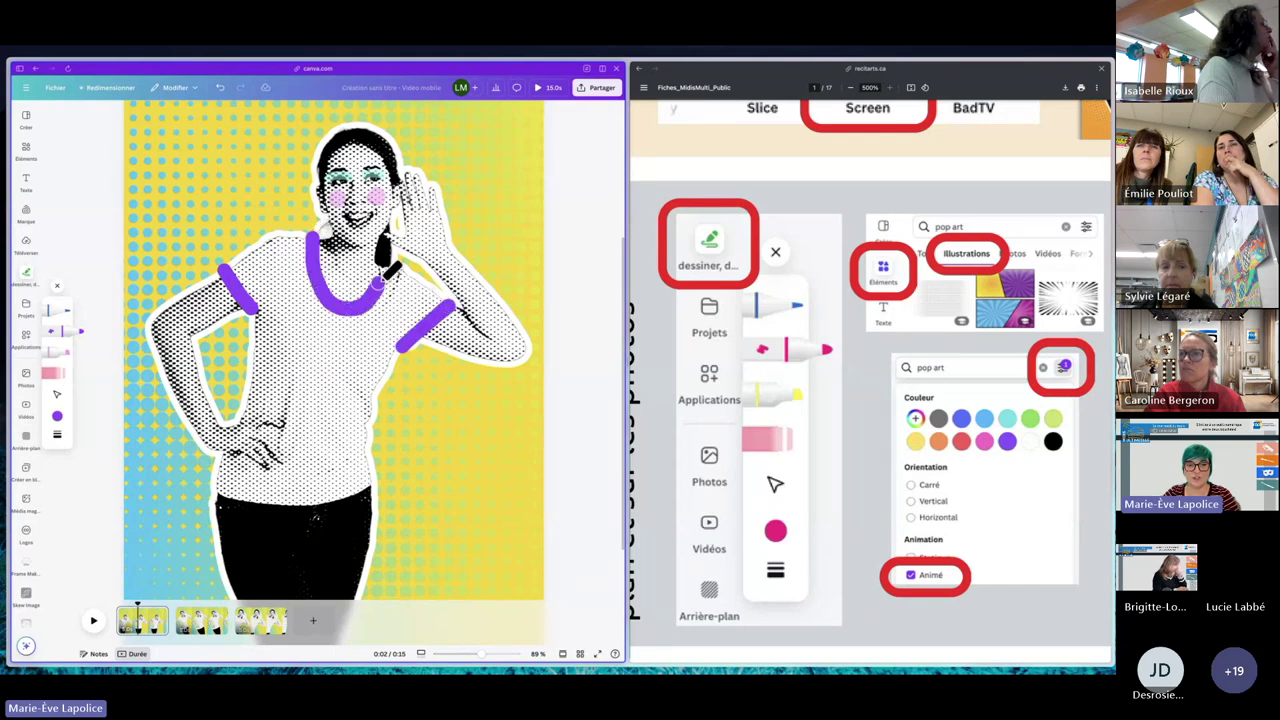
left_click_drag(208, 484, 272, 514)
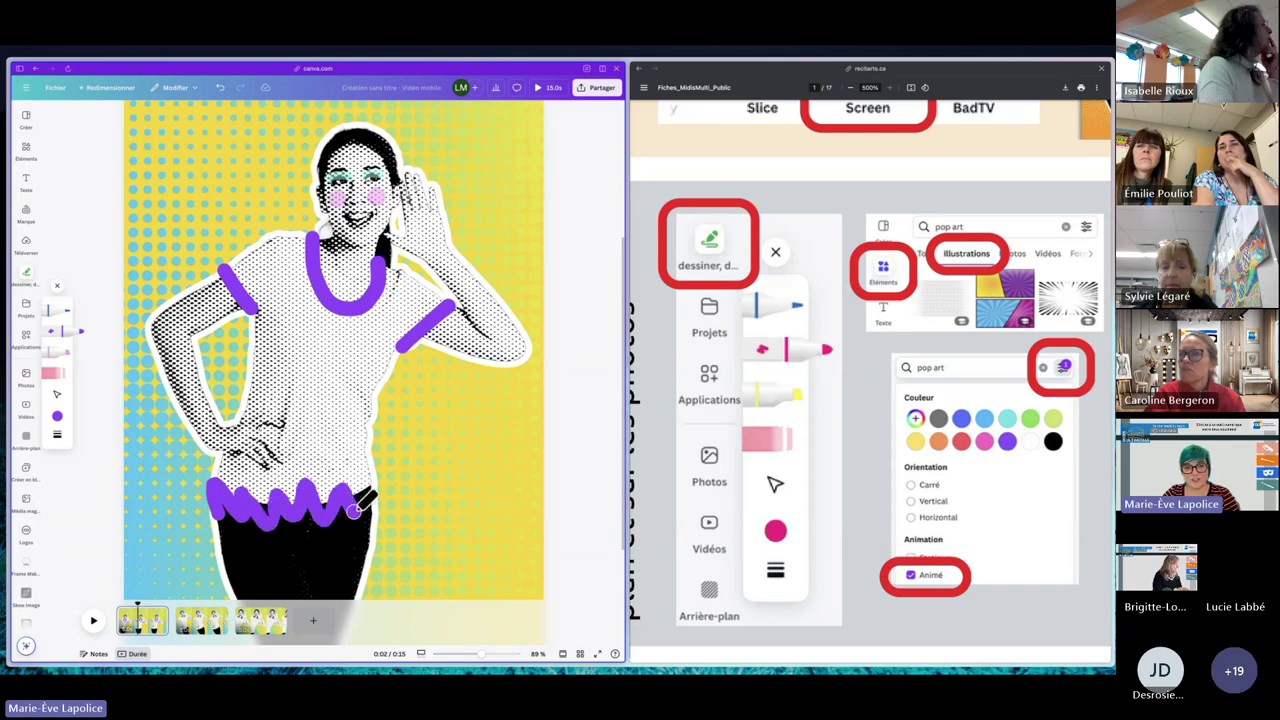
left_click_drag(376, 505, 391, 500)
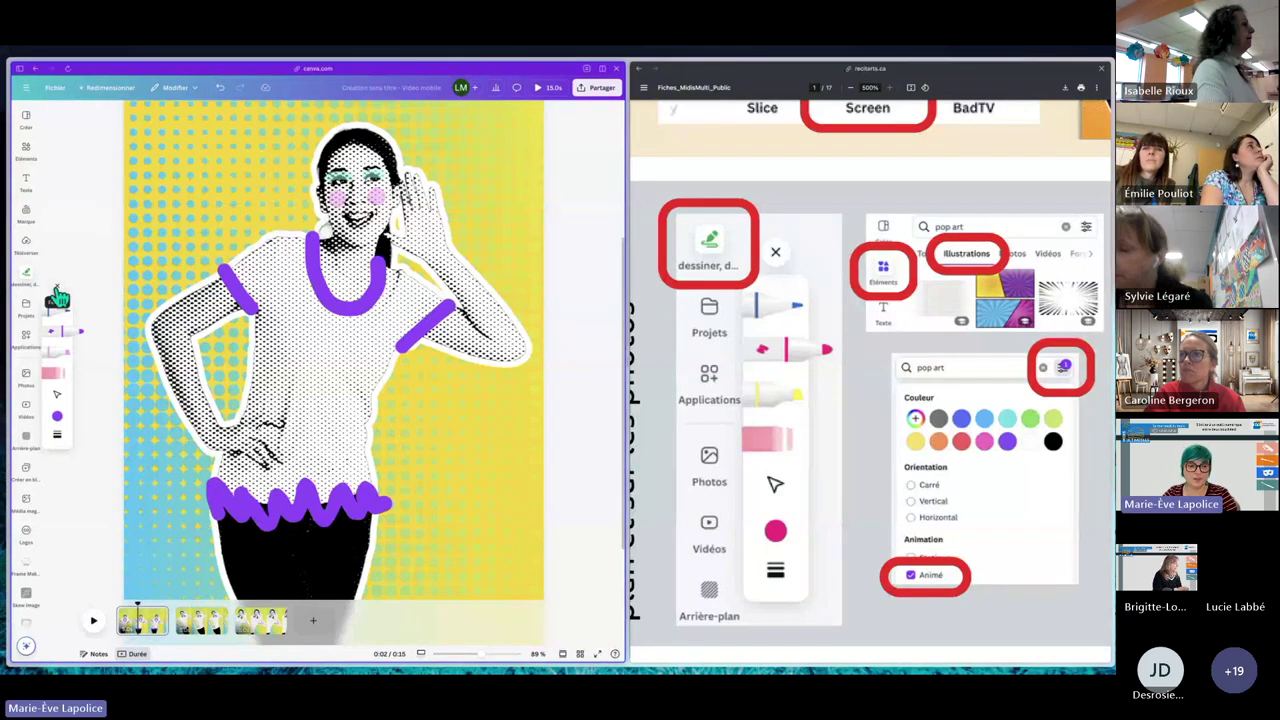
key("Escape")
With the second page selected, search the elements for "pop art" and limit the results to illustrations.
left_click(172, 622)
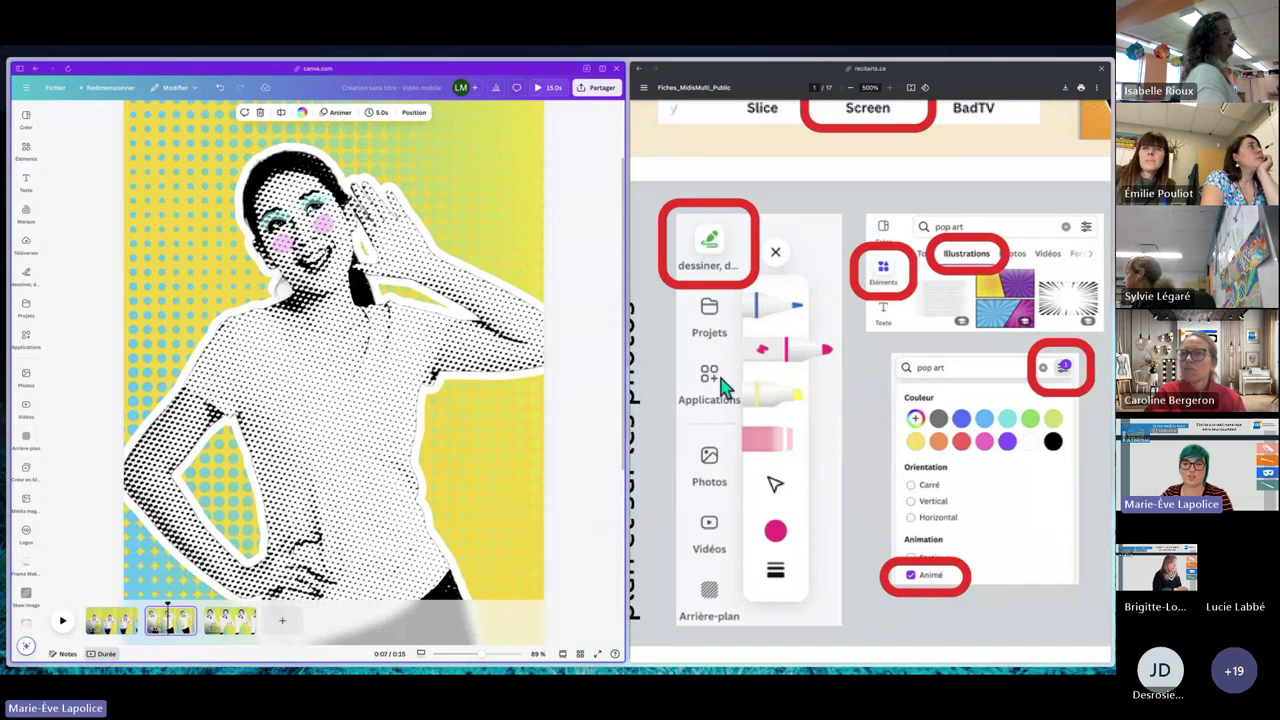
scroll(722, 381, "down", 10)
scroll(722, 386, "left", 5)
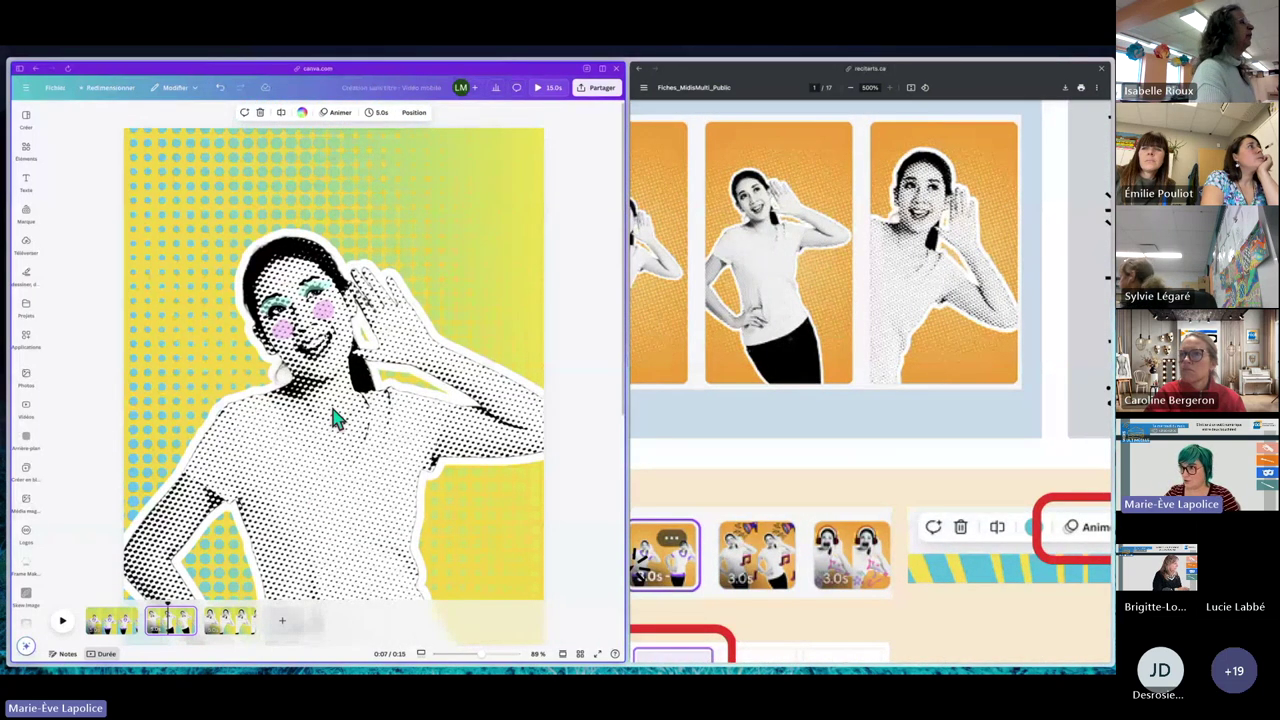
left_click(26, 150)
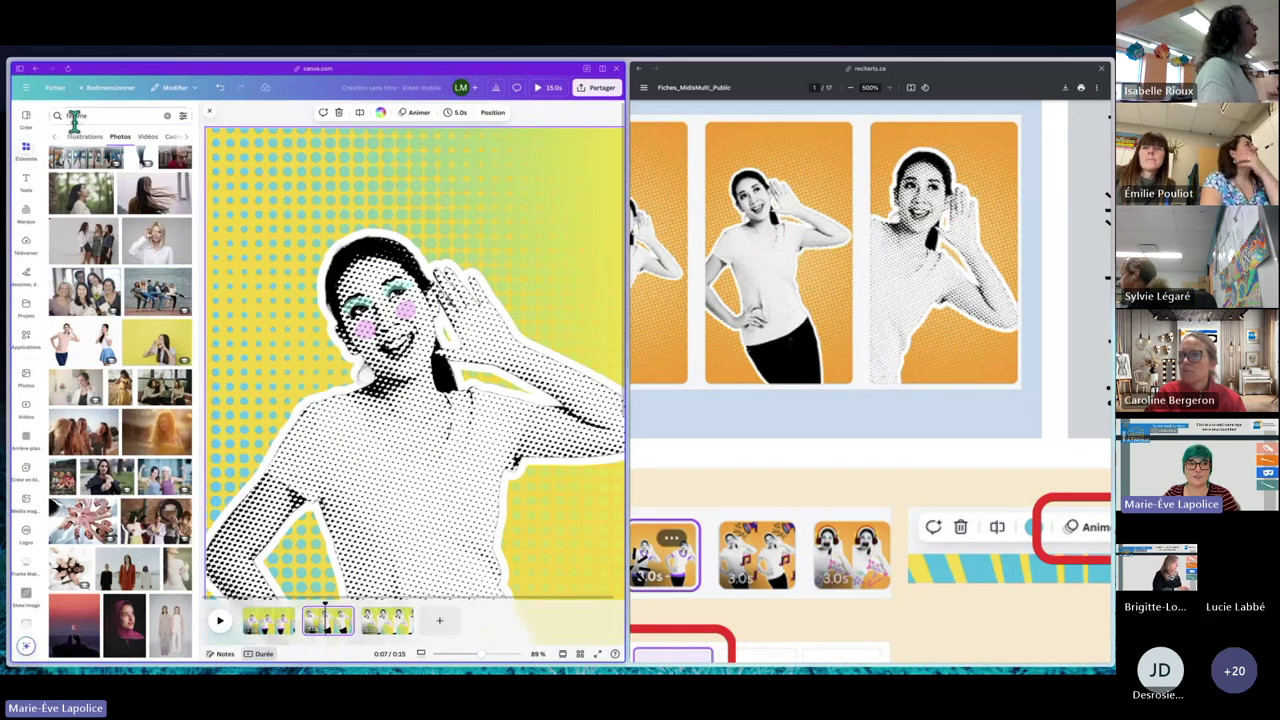
type("po")
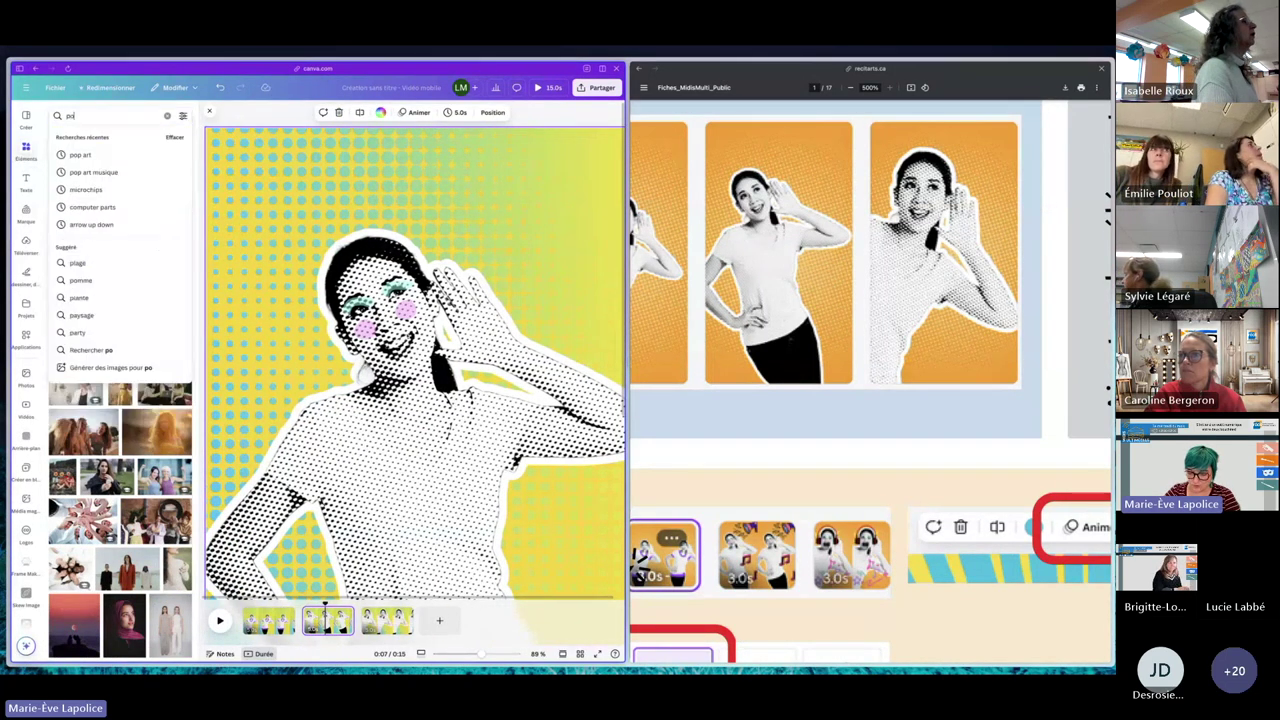
type("p art")
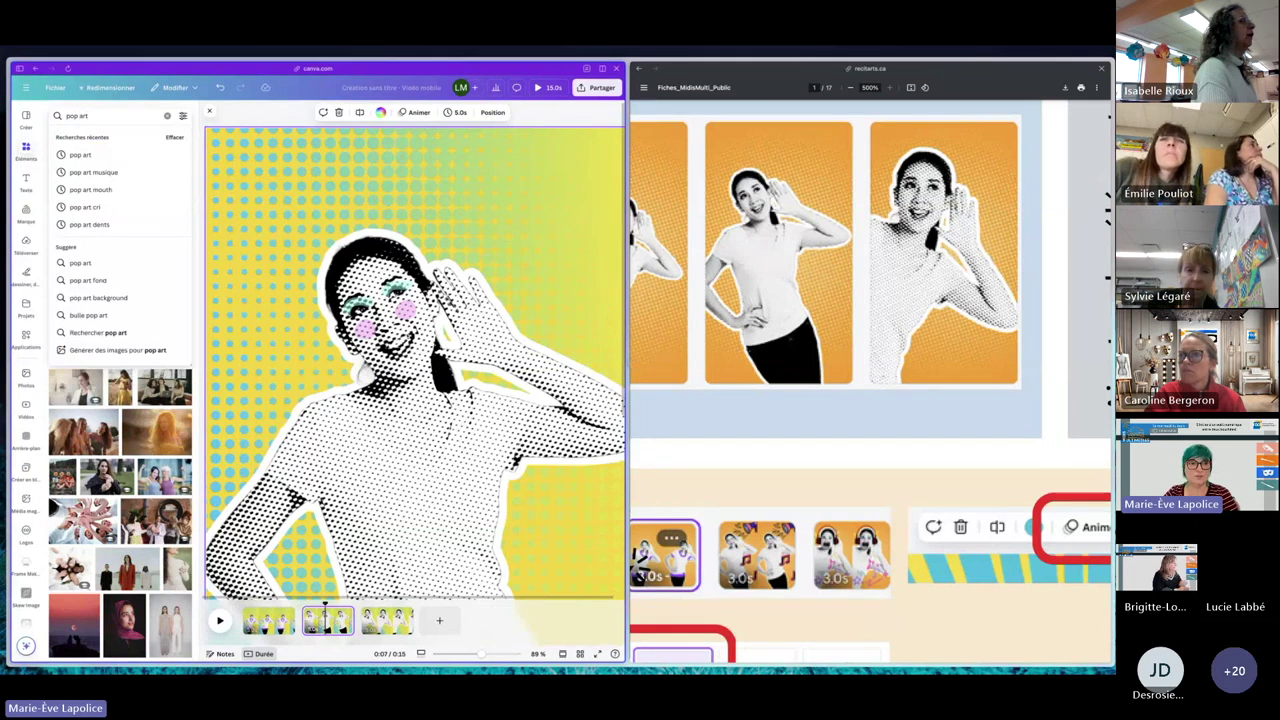
key("Return")
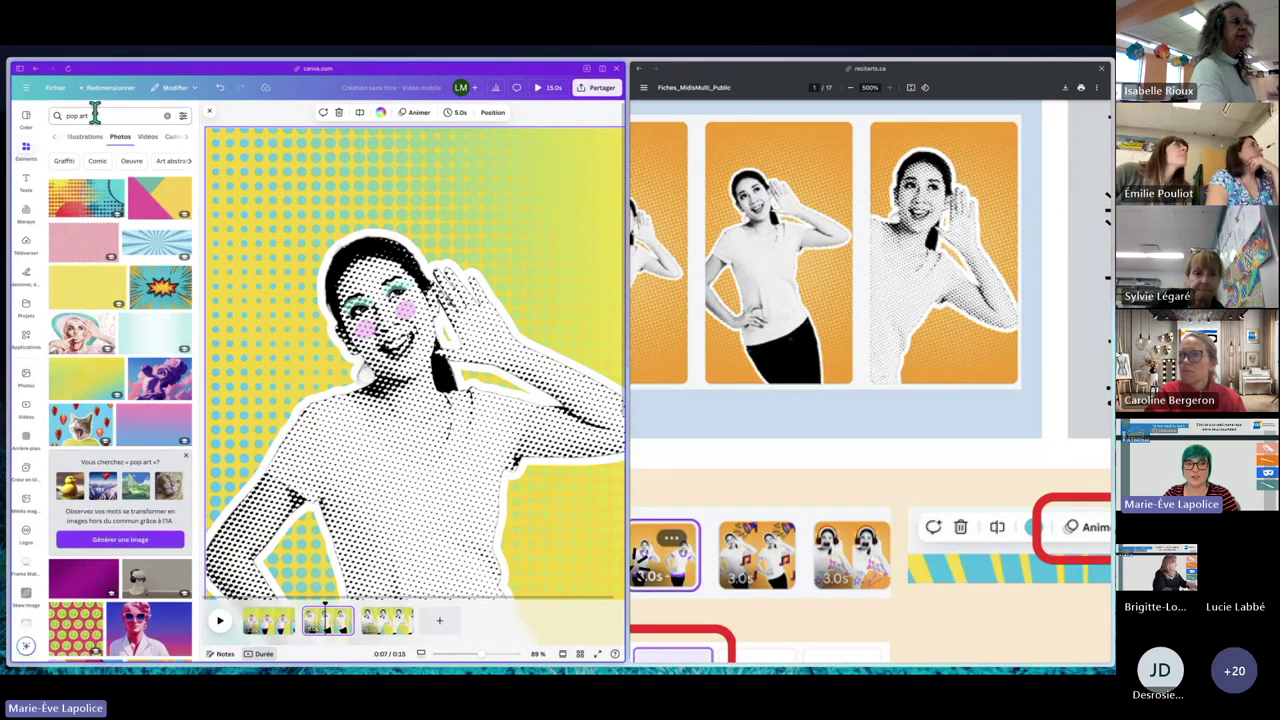
left_click(88, 140)
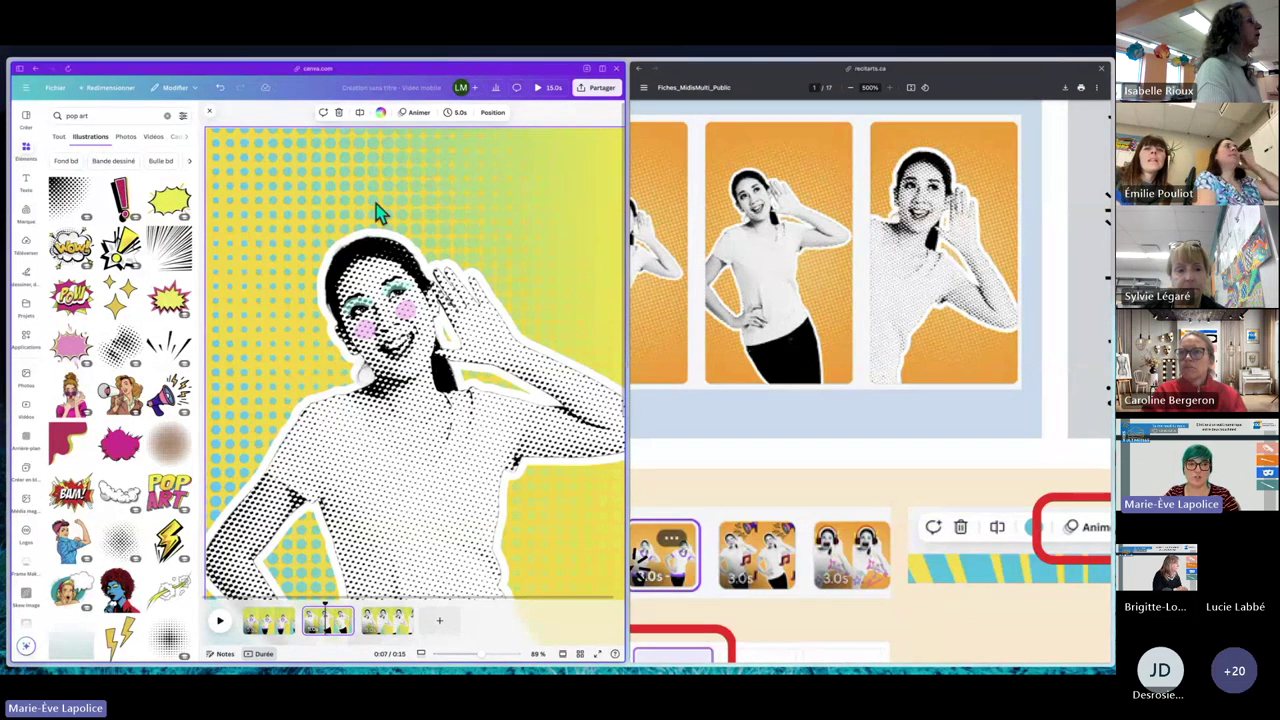
Add the purple megaphone illustration to the upper right corner of the second page and flip it horizontally.
scroll(376, 204, "down", 5)
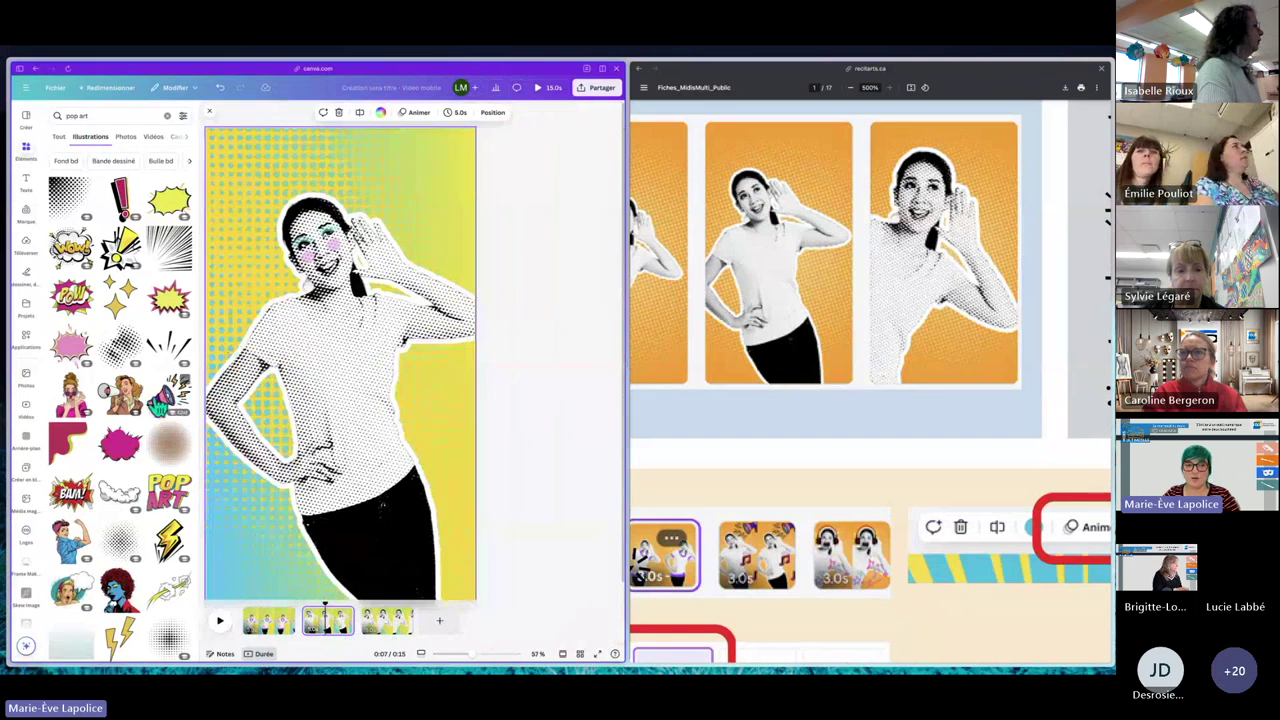
left_click(163, 398)
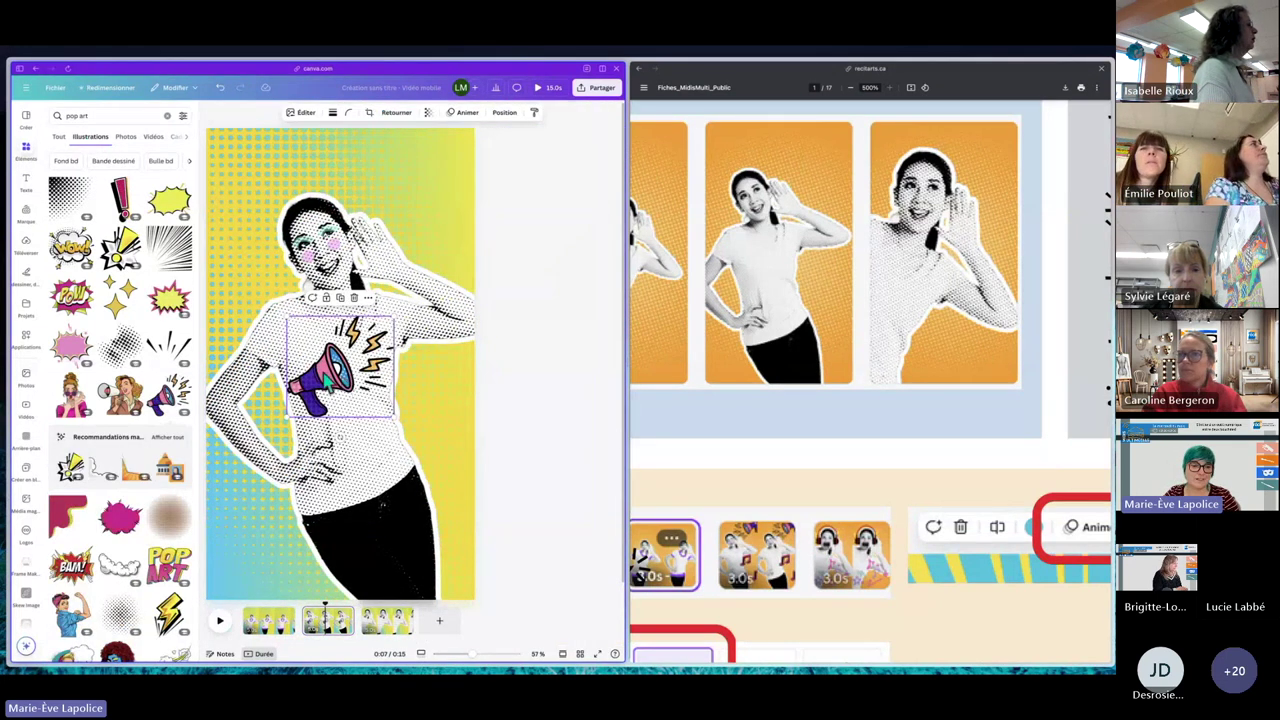
left_click_drag(325, 380, 398, 188)
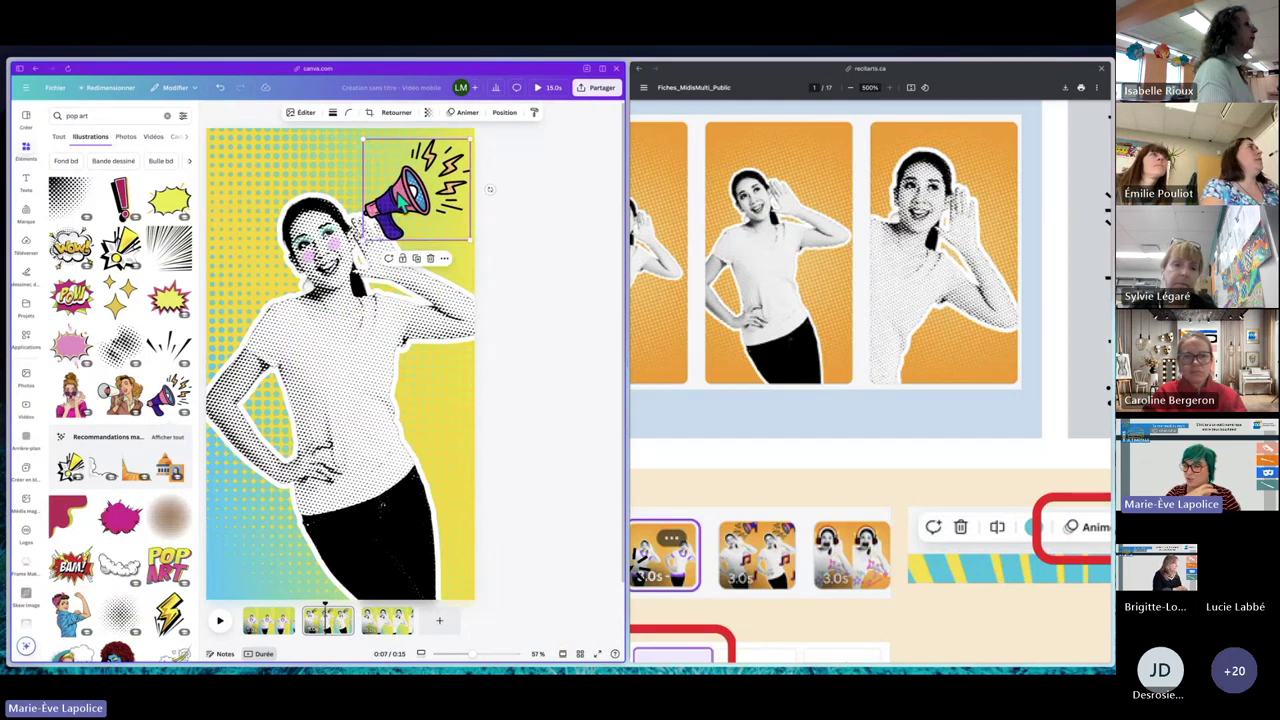
left_click(397, 114)
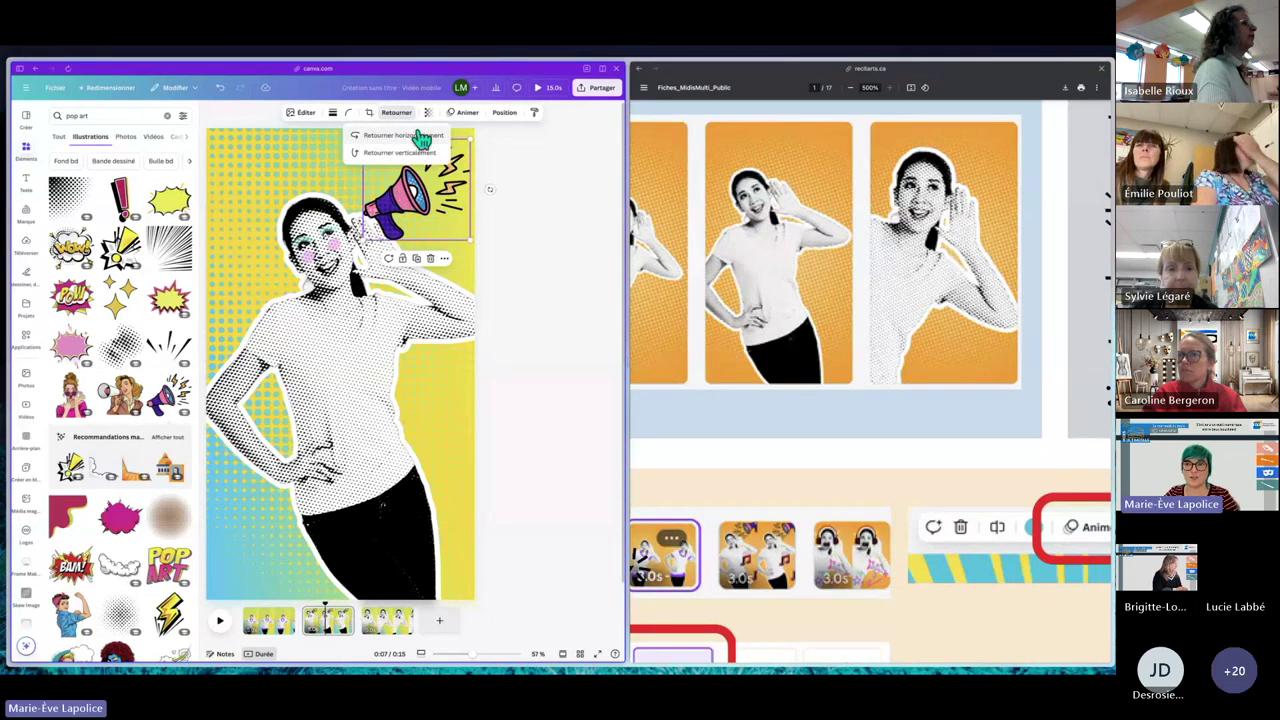
left_click(389, 139)
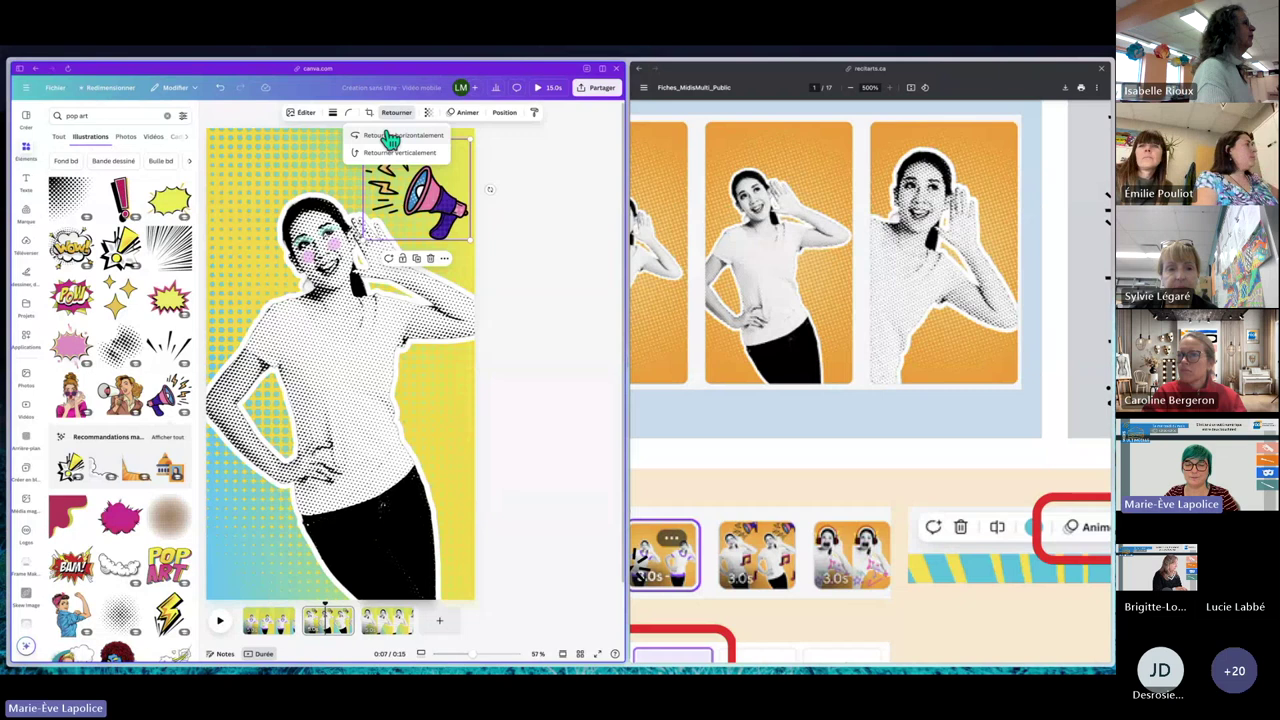
Rotate the megaphone so its lightning bolts aim at the woman's raised hand, and resize and reposition it in the page's upper right corner.
left_click(489, 189)
left_click_drag(489, 189, 478, 134)
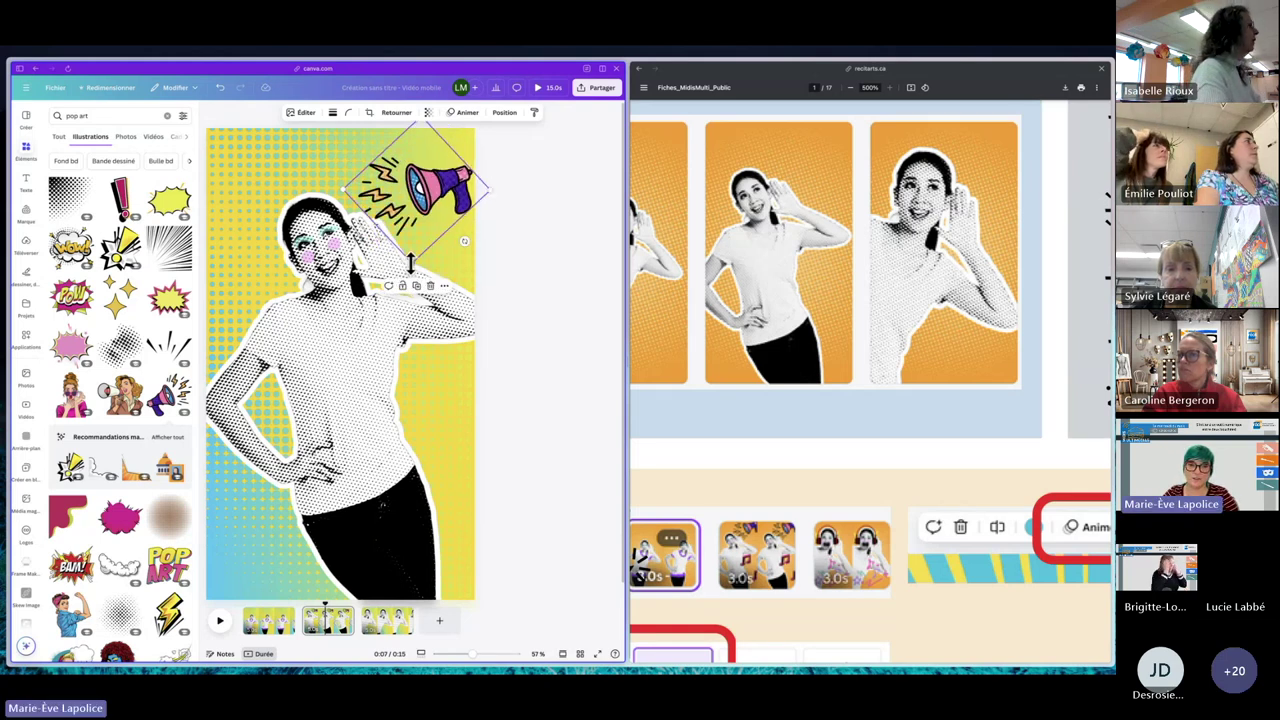
left_click_drag(410, 263, 408, 322)
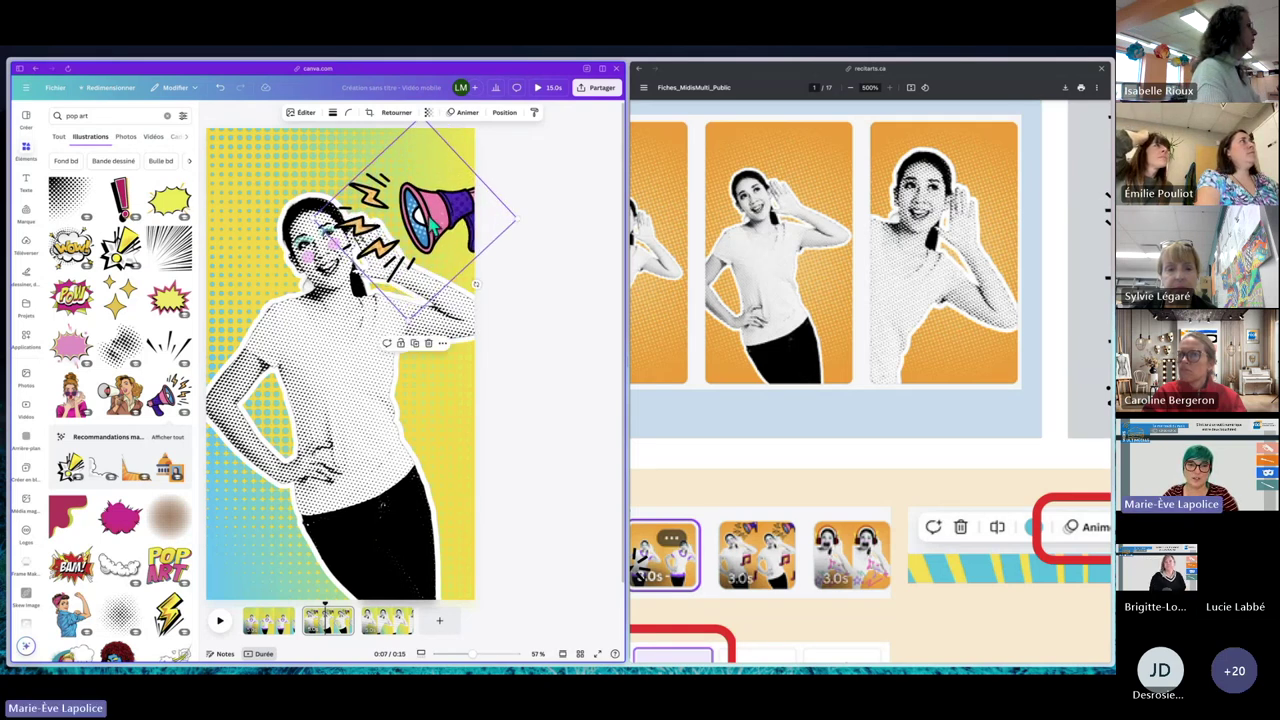
left_click_drag(430, 230, 432, 197)
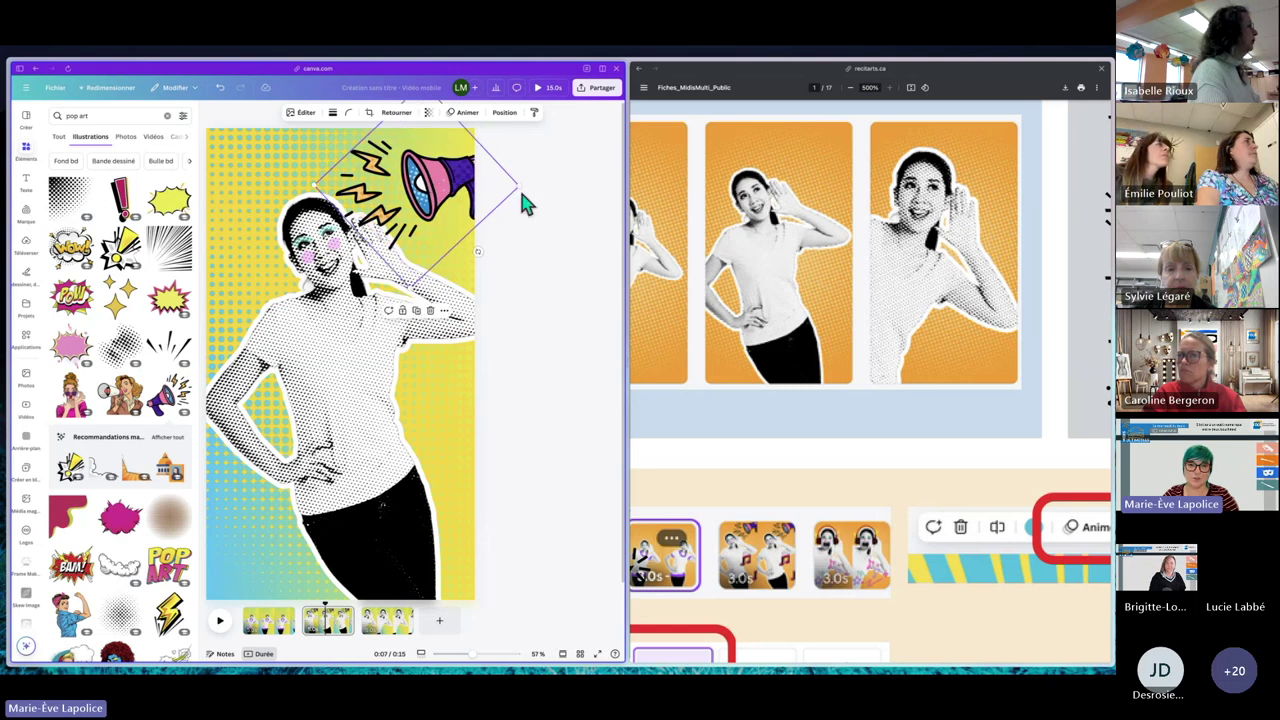
left_click_drag(519, 183, 449, 193)
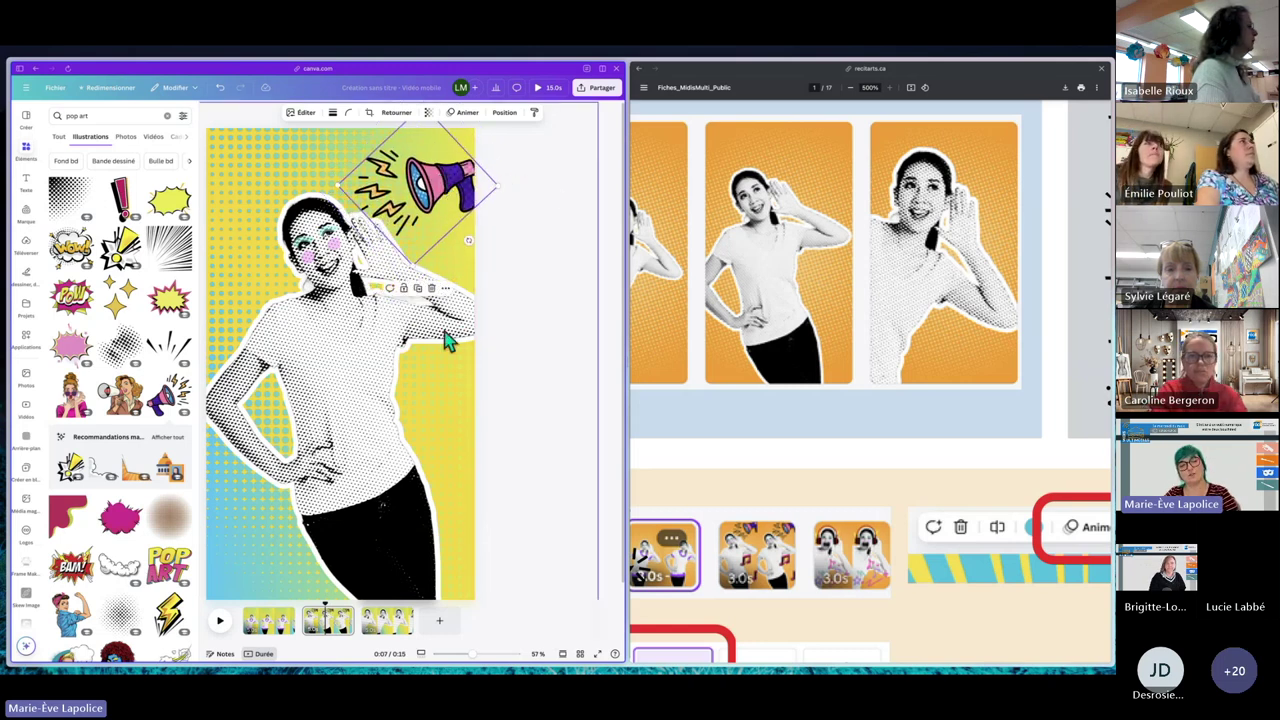
left_click(530, 345)
Look past the current pop art results and search the illustrations for "pop art musique".
scroll(138, 470, "down", 8)
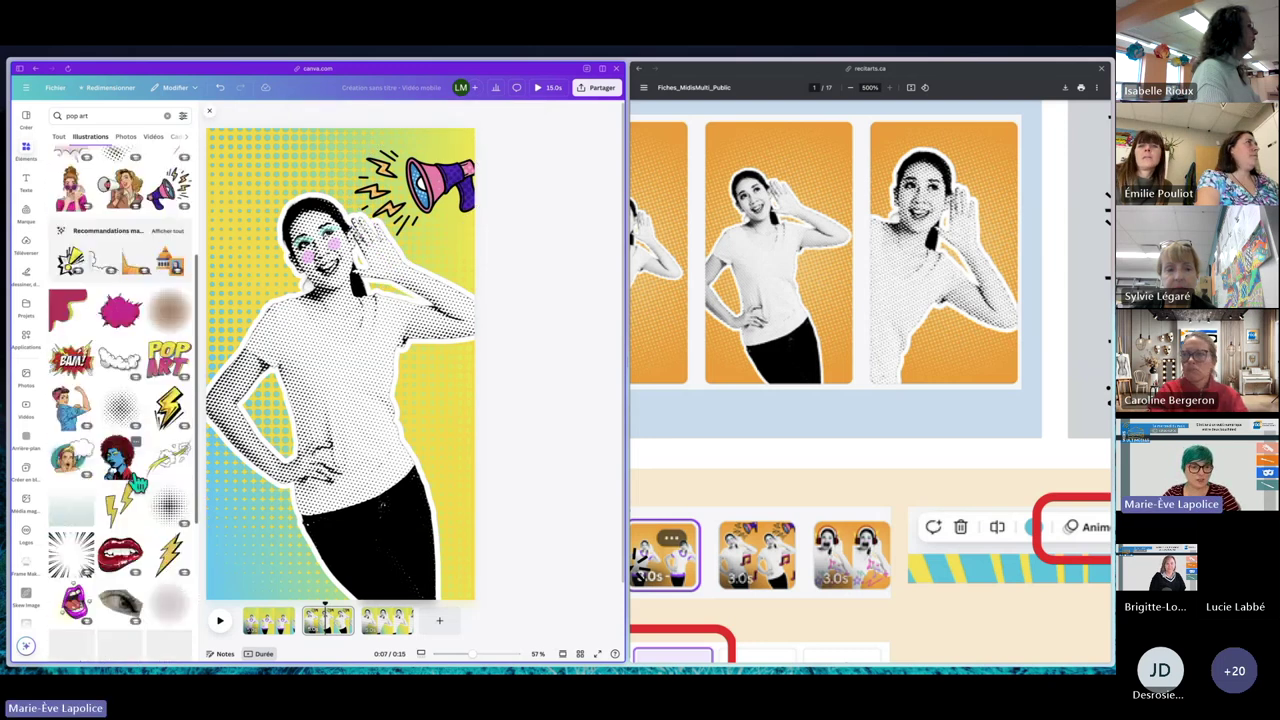
scroll(131, 467, "down", 1)
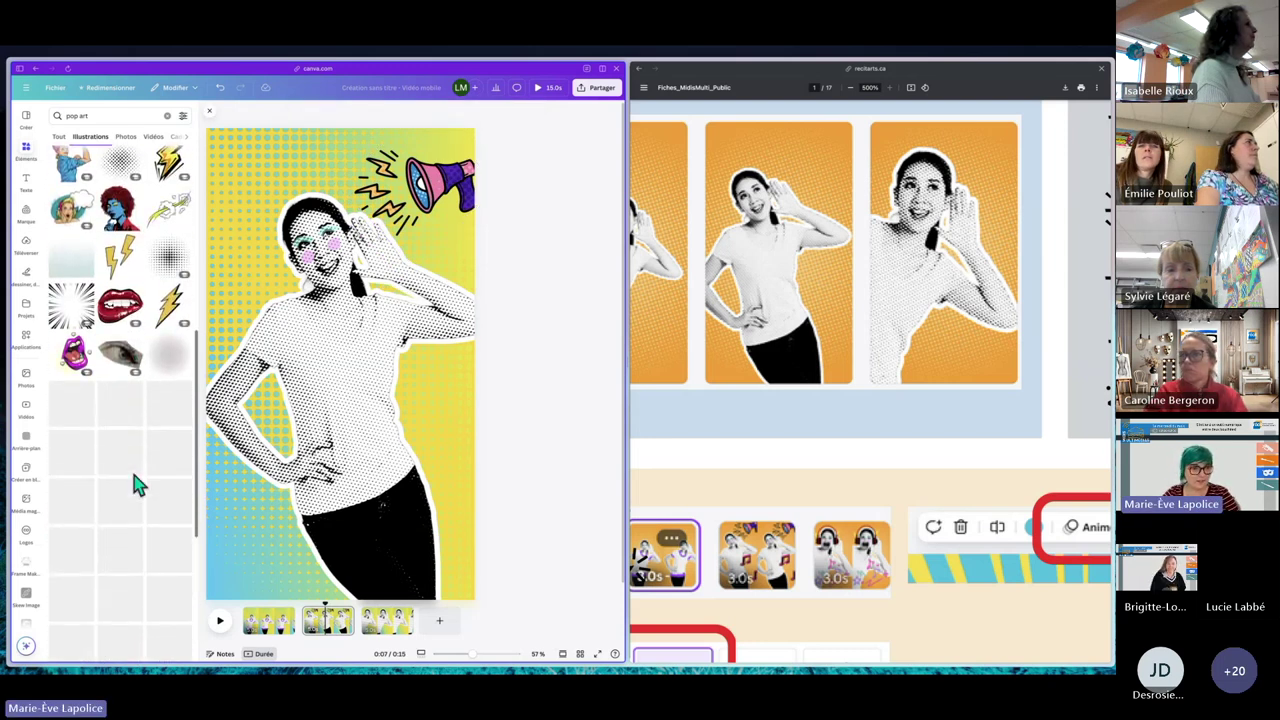
left_click(102, 117)
type("musique")
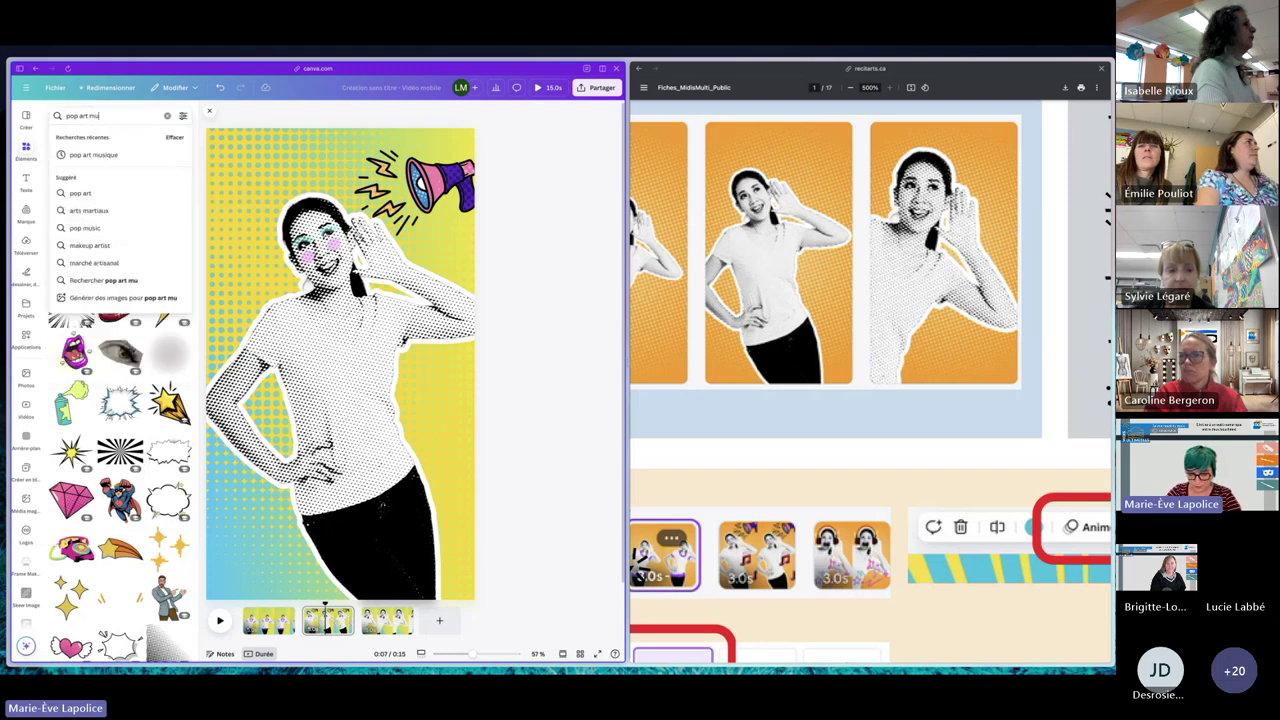
key("Return")
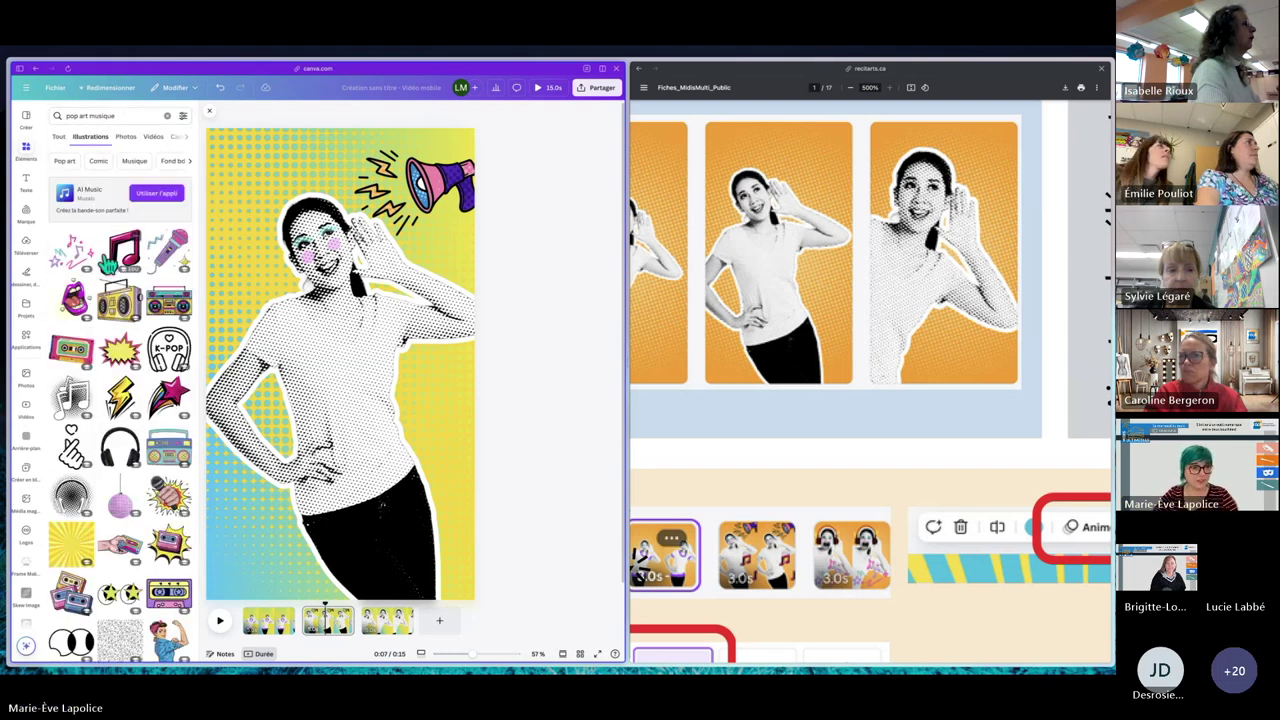
Add the pink music note illustration to the second page and shrink it to about half size beside the woman's waist.
left_click(123, 252)
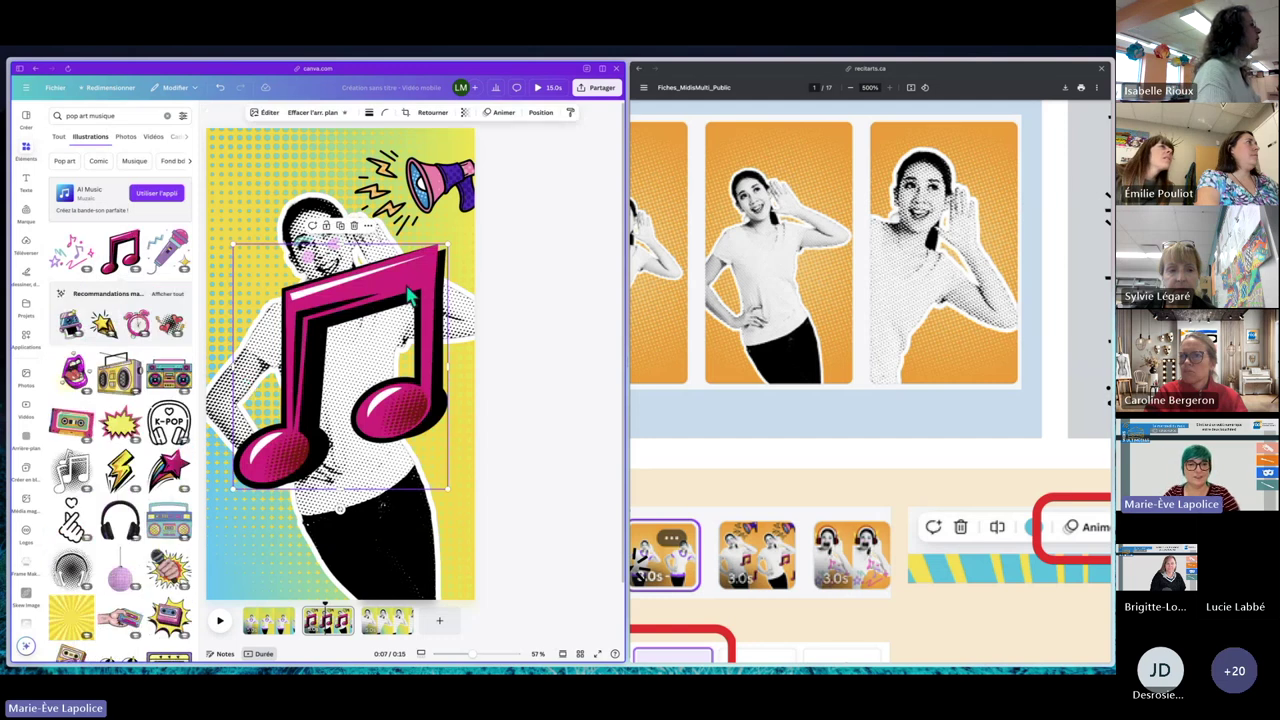
left_click_drag(452, 240, 388, 402)
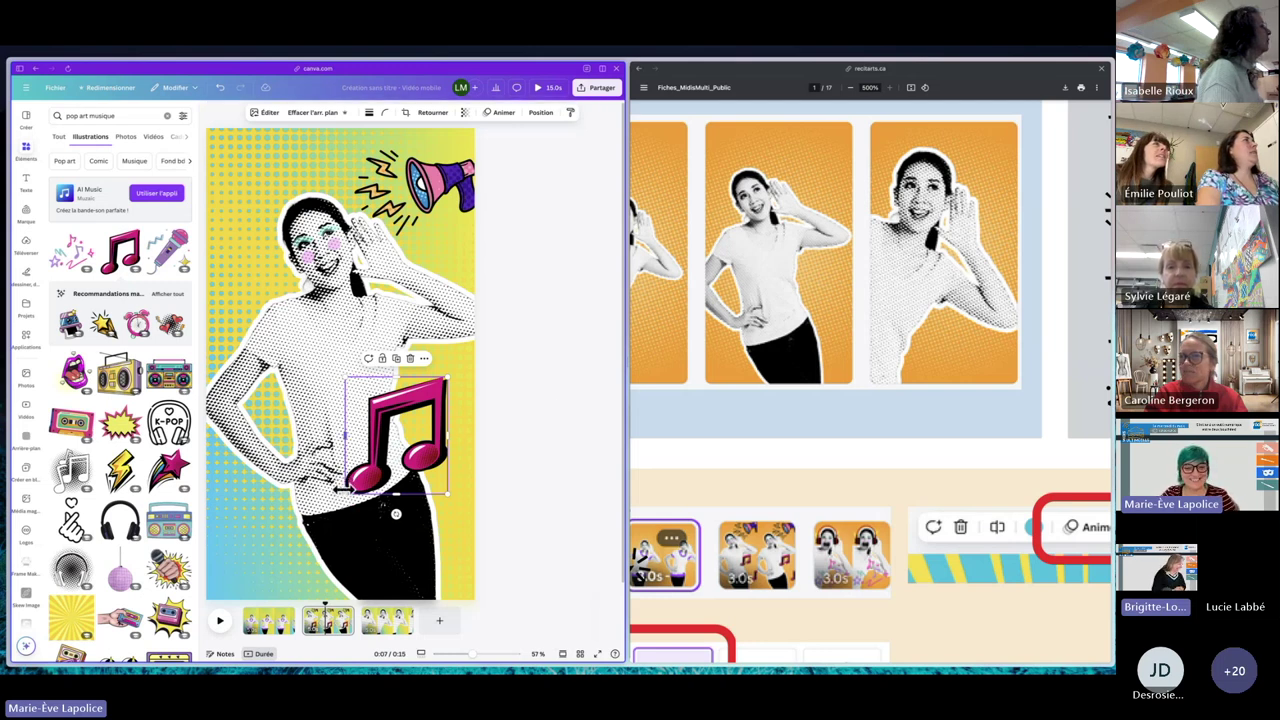
left_click(521, 419)
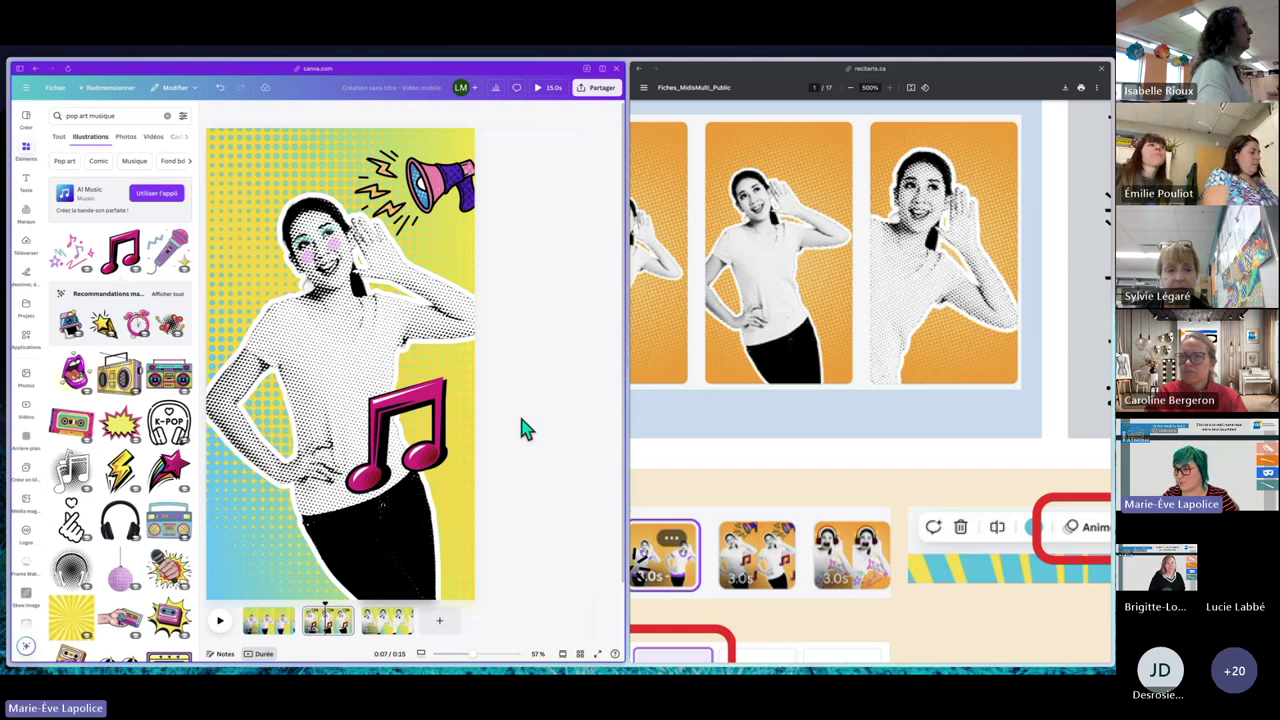
Select the third page, check the next part of the instruction sheet, and limit the illustration results to animated ones.
left_click(390, 626)
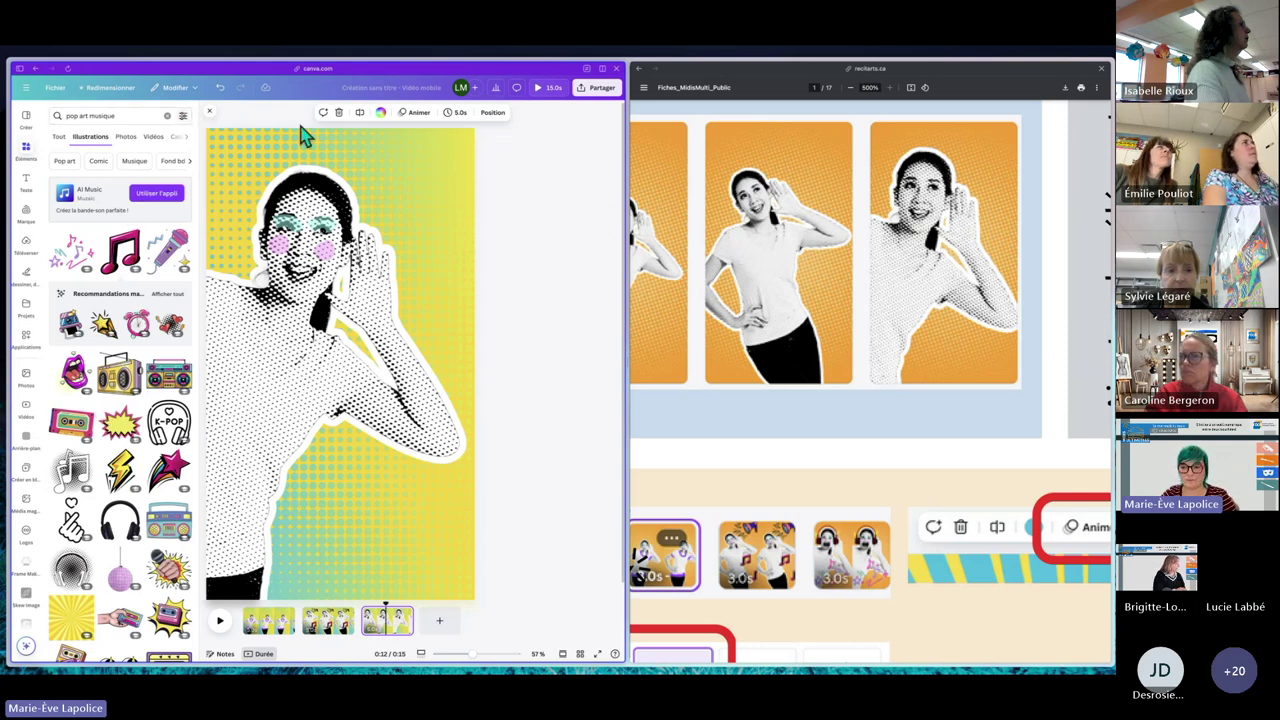
scroll(765, 385, "down", 5)
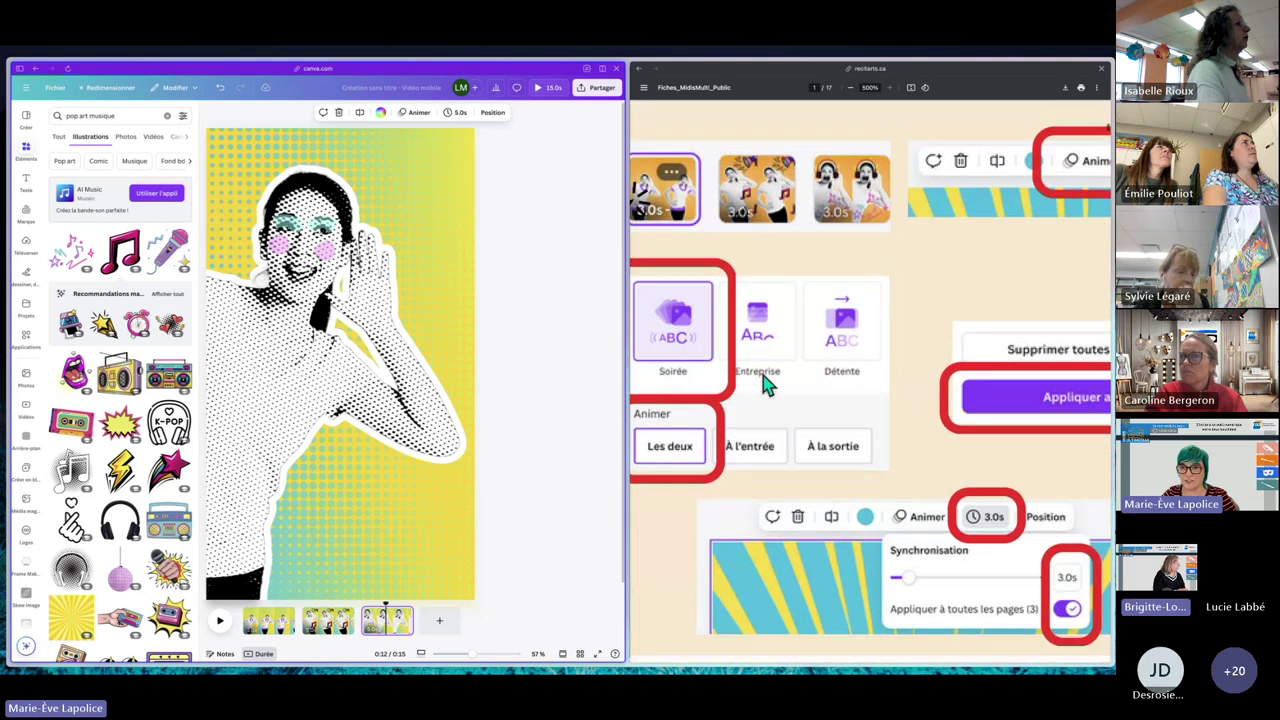
scroll(760, 368, "right", 2)
scroll(760, 368, "left", 4)
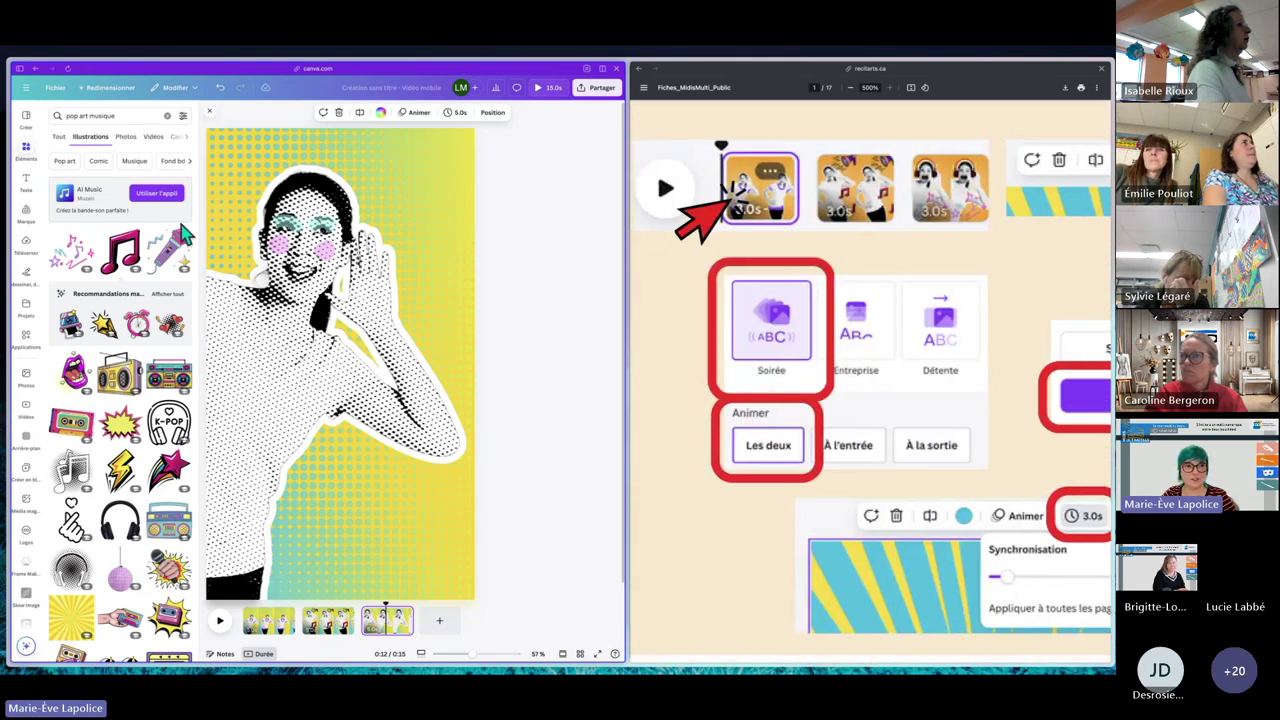
left_click(182, 117)
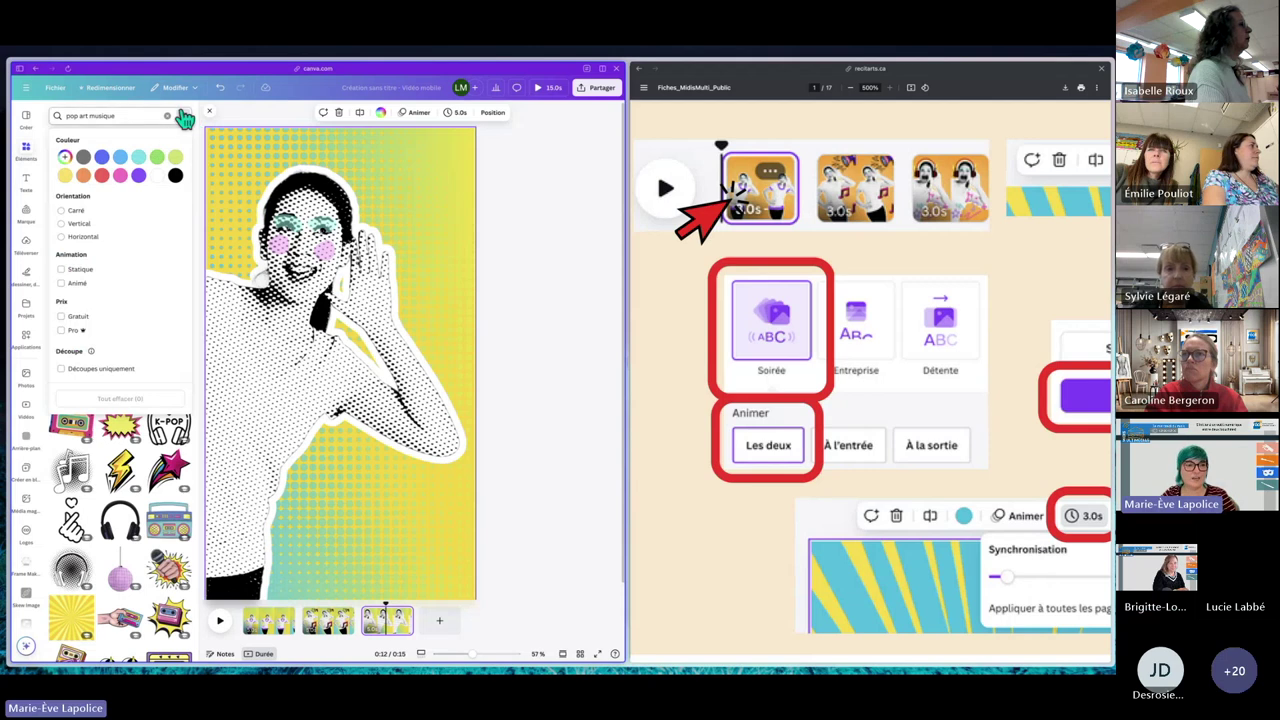
left_click(61, 285)
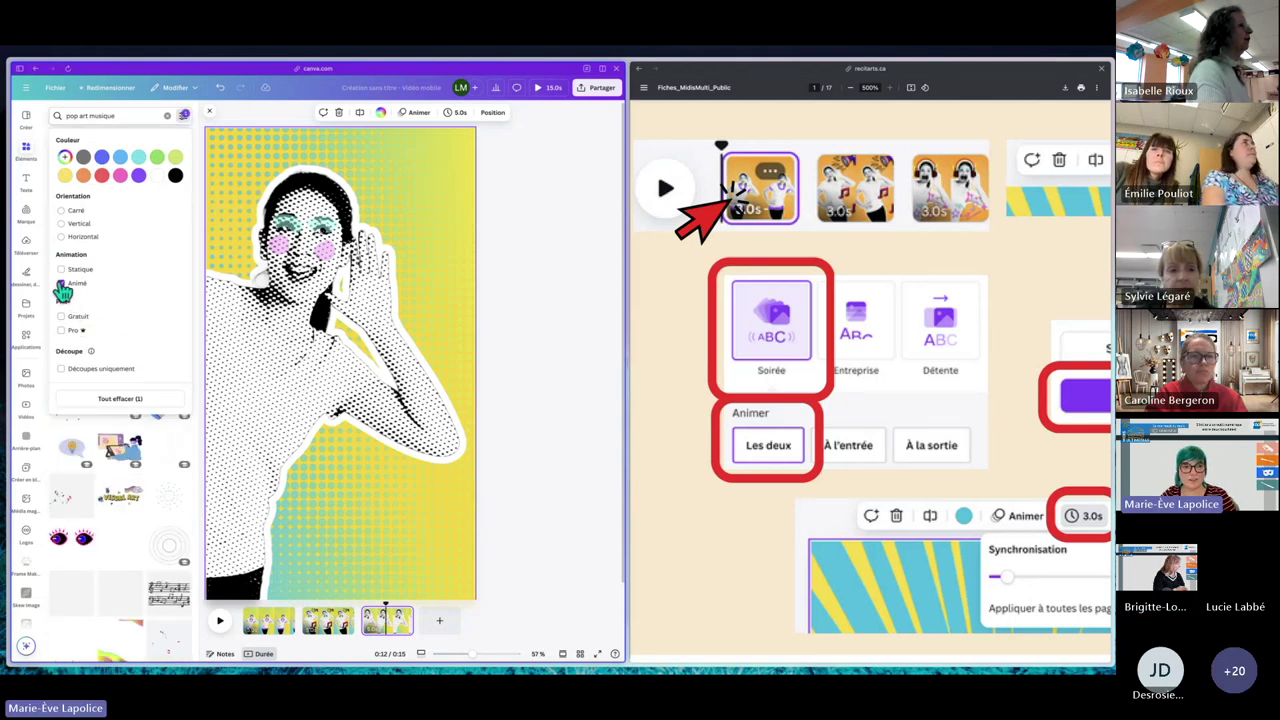
left_click(195, 268)
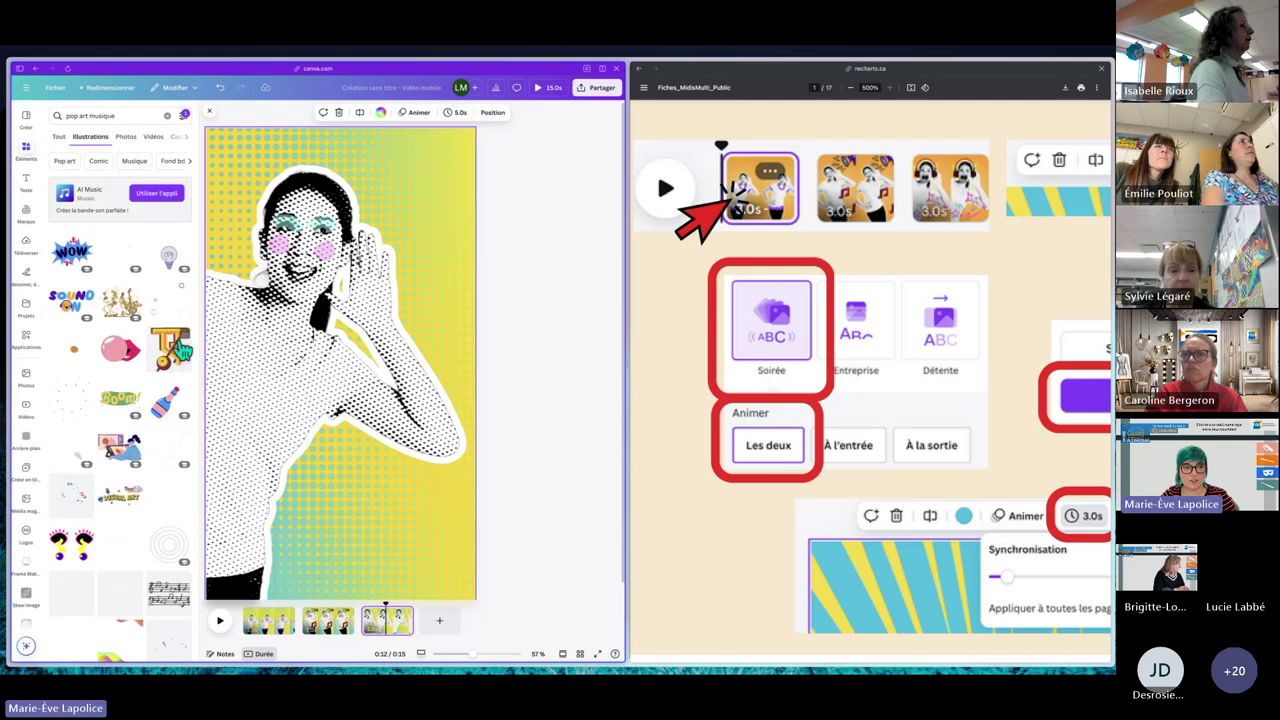
Browse the animated results and broaden the search term to "musique".
scroll(135, 430, "down", 1)
scroll(135, 430, "down", 5)
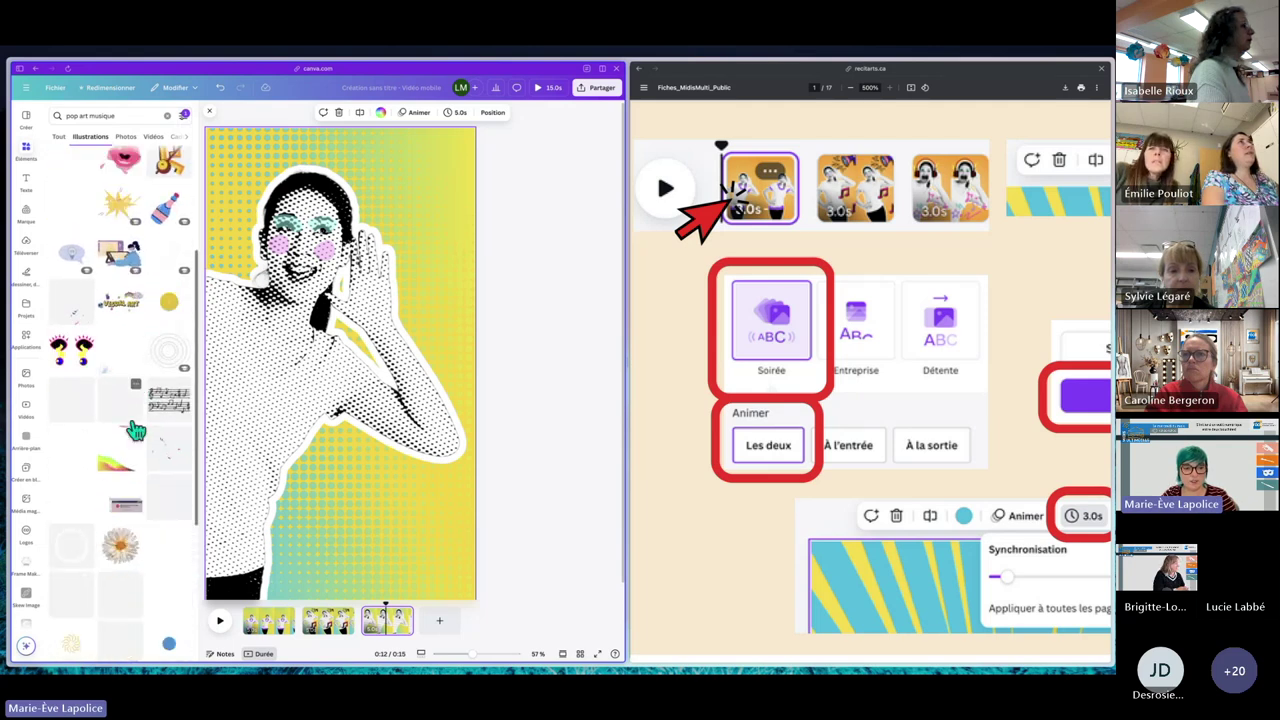
scroll(135, 430, "down", 2)
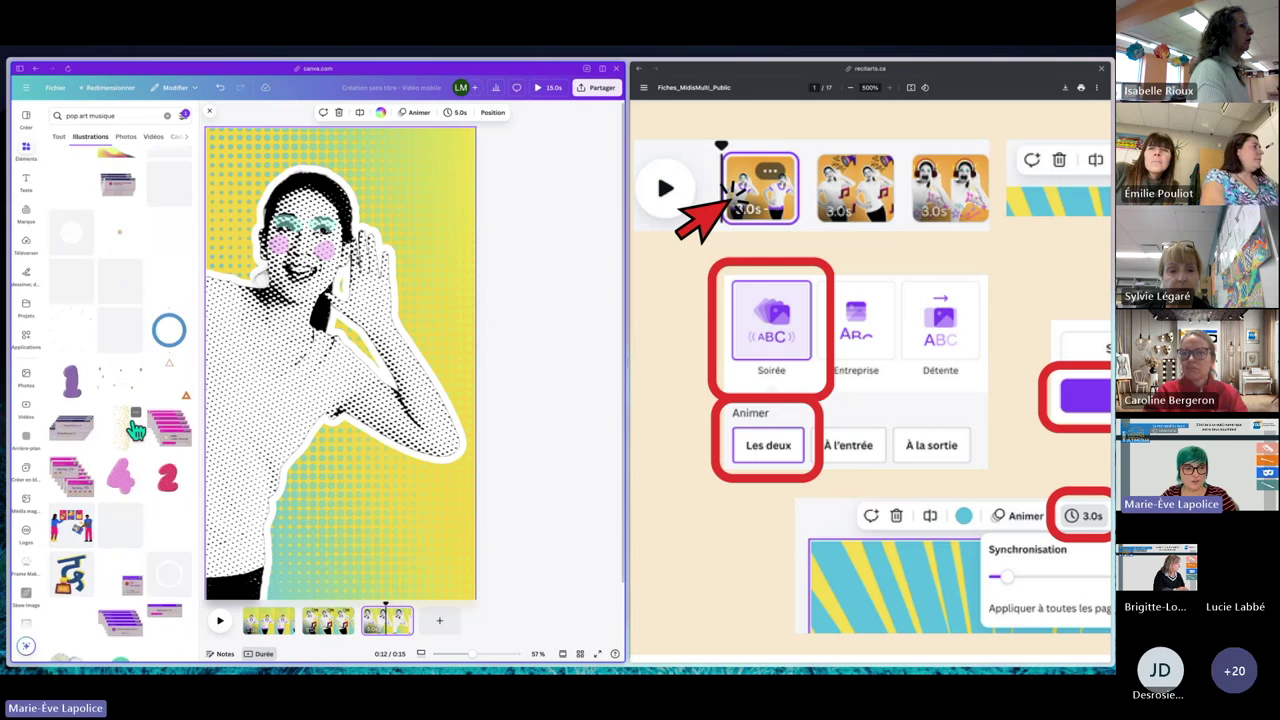
scroll(135, 430, "up", 10)
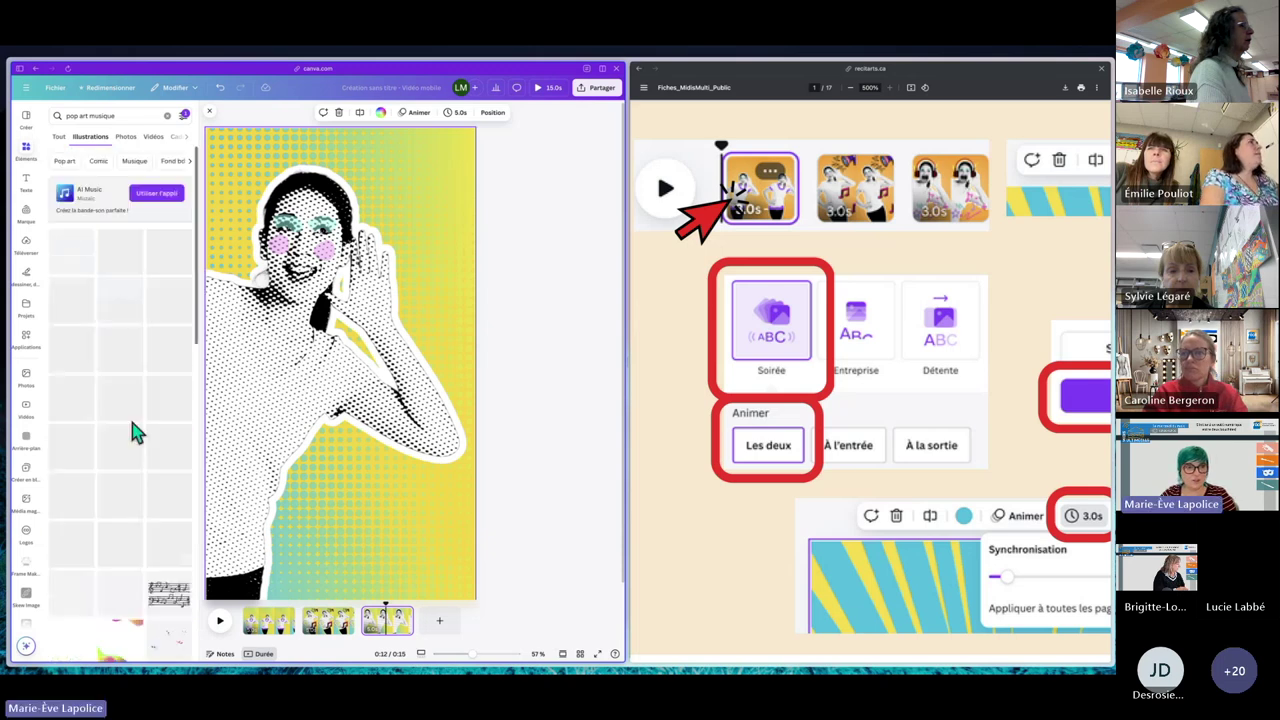
left_click(89, 117)
key("Return")
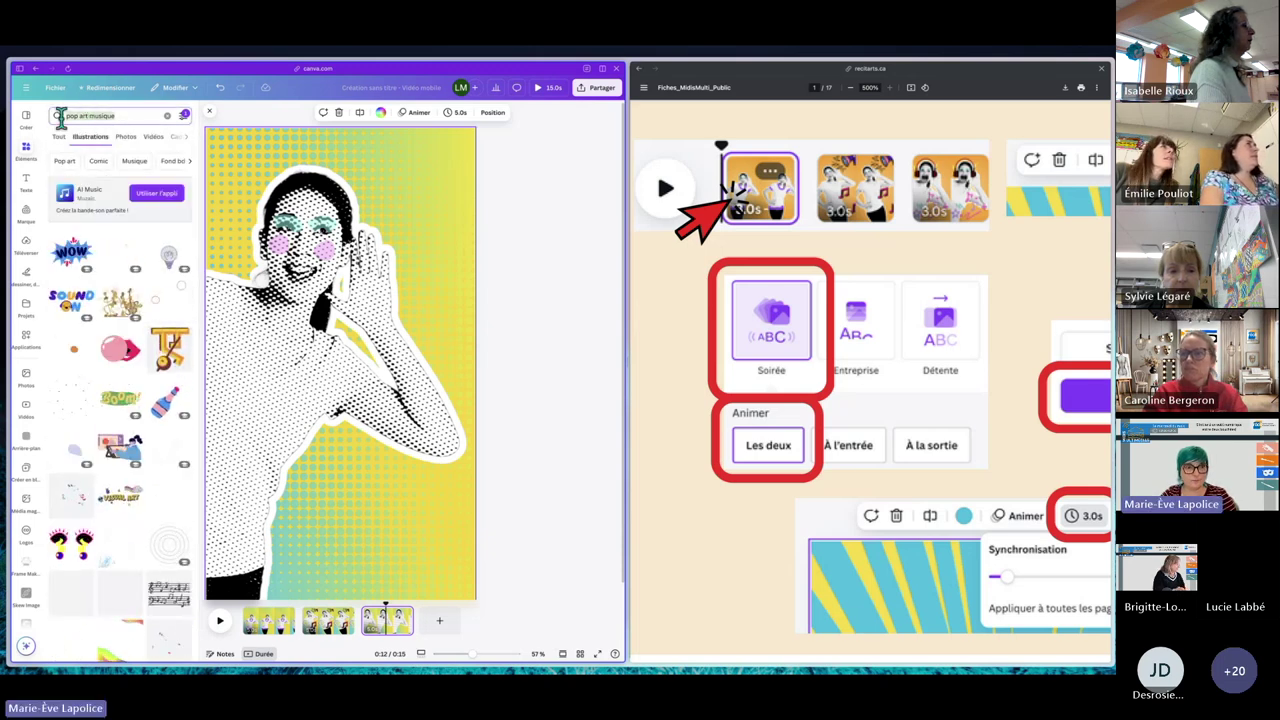
triple_click(81, 116)
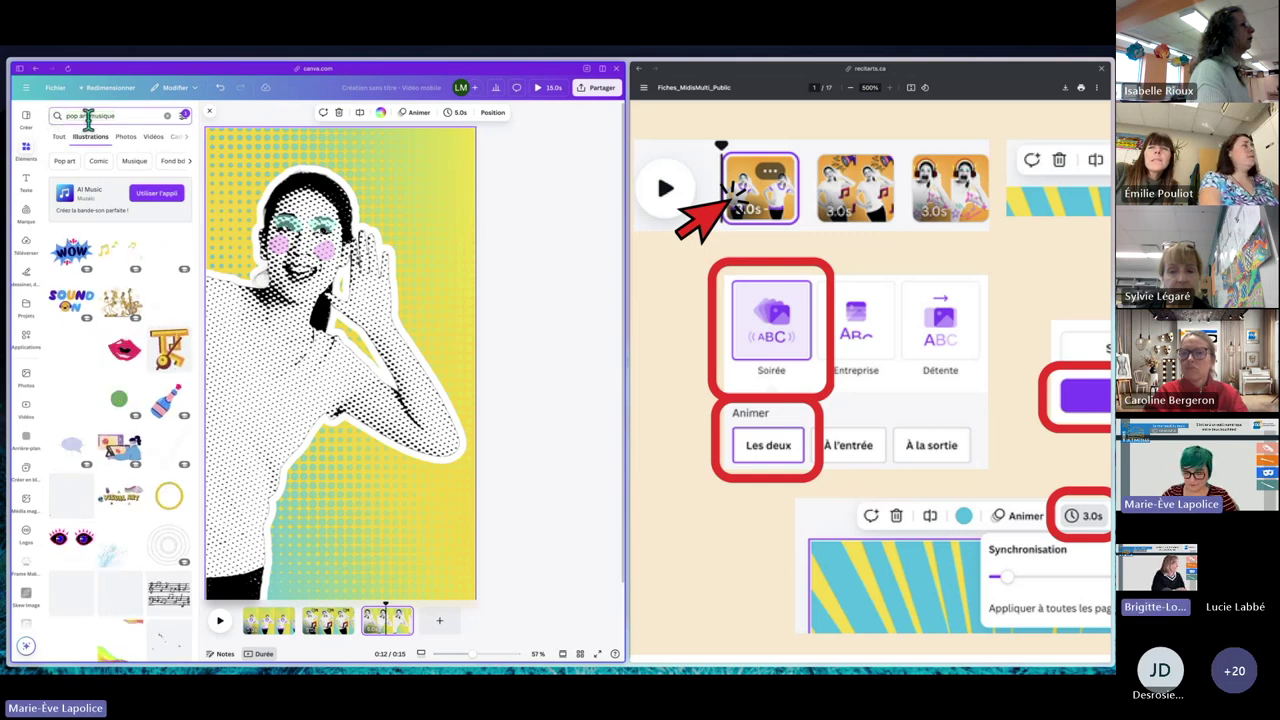
type("a")
key("BackSpace")
key("BackSpace")
key("BackSpace")
key("BackSpace")
key("BackSpace")
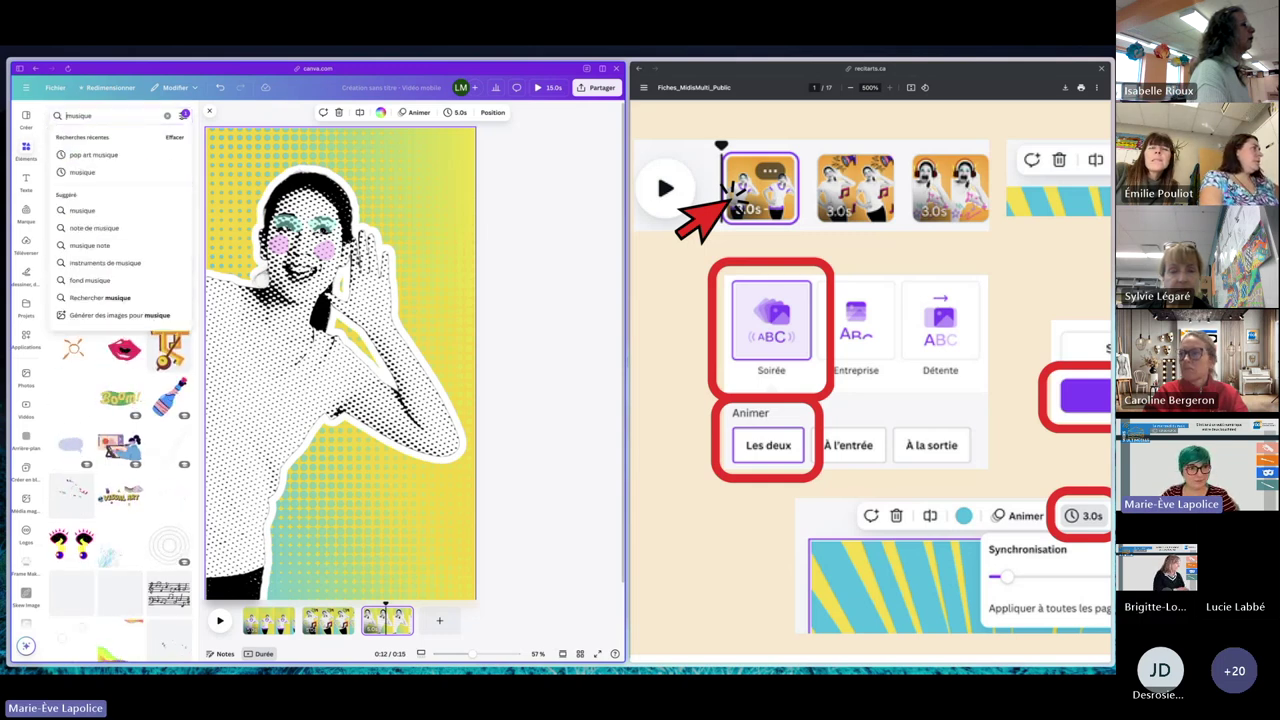
key("Return")
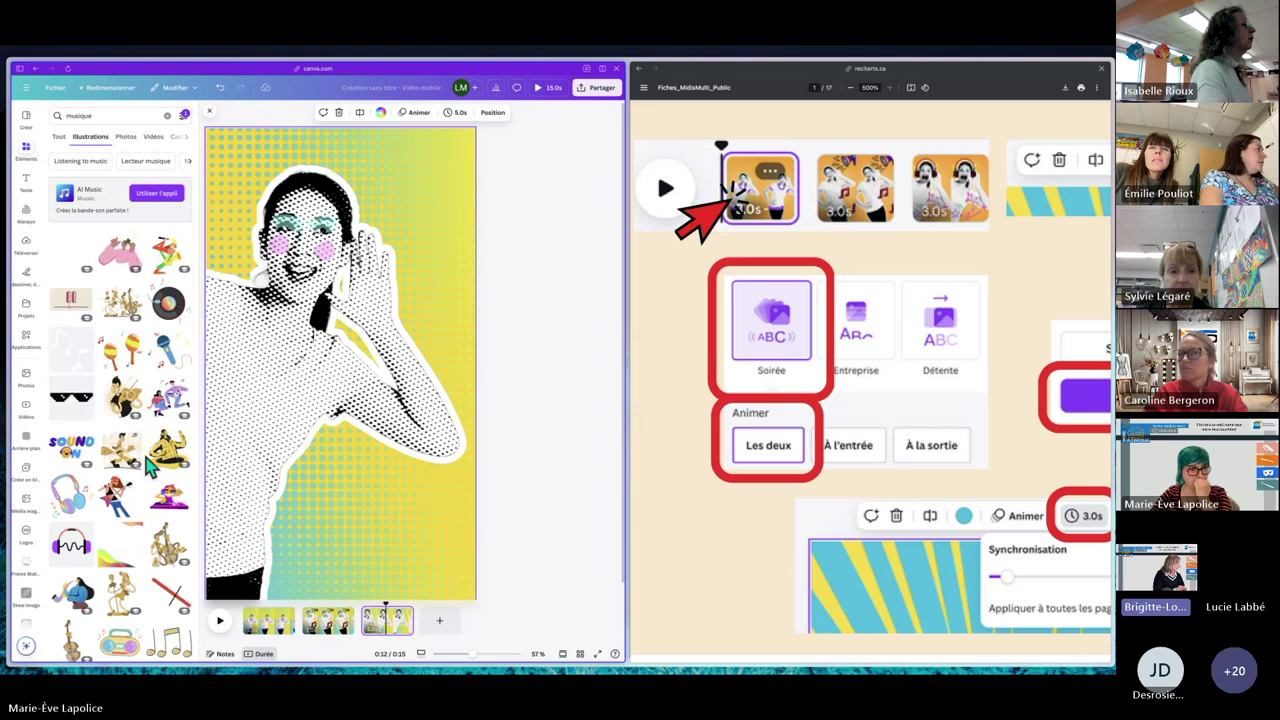
Add the animated red headphones to the third page, place them over the woman's head and tilt them slightly clockwise.
scroll(148, 463, "down", 5)
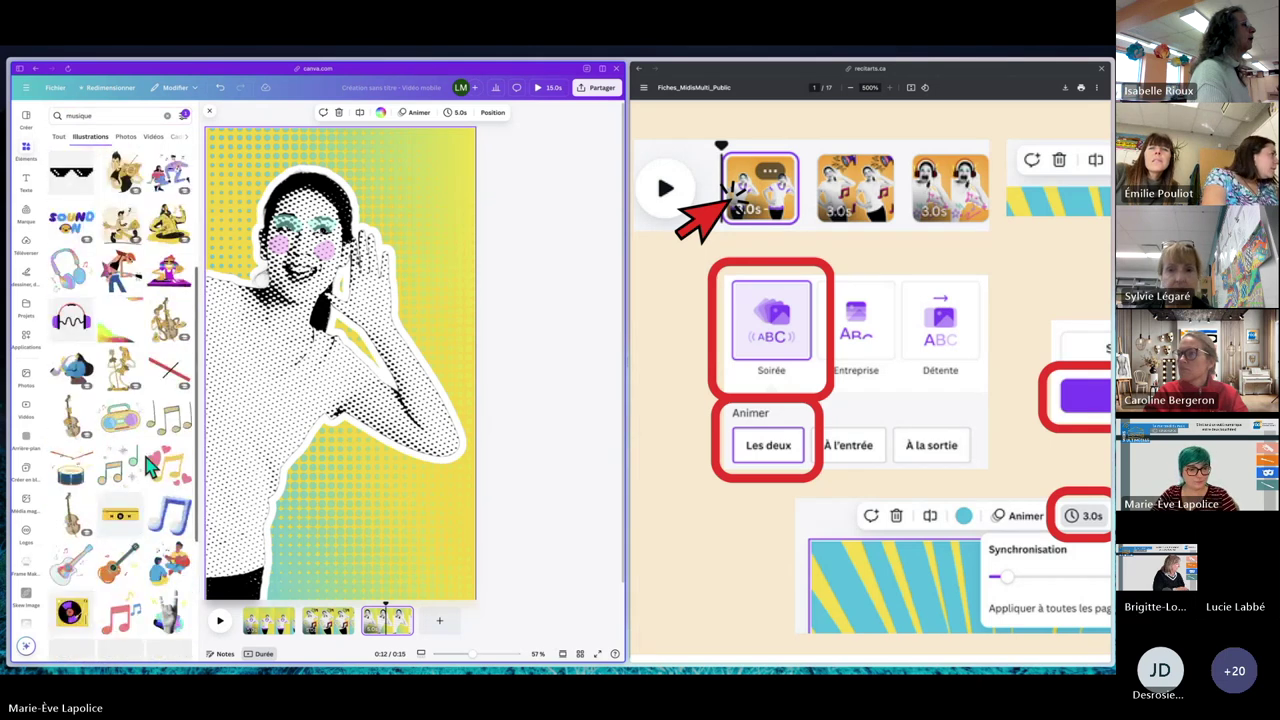
scroll(145, 458, "down", 3)
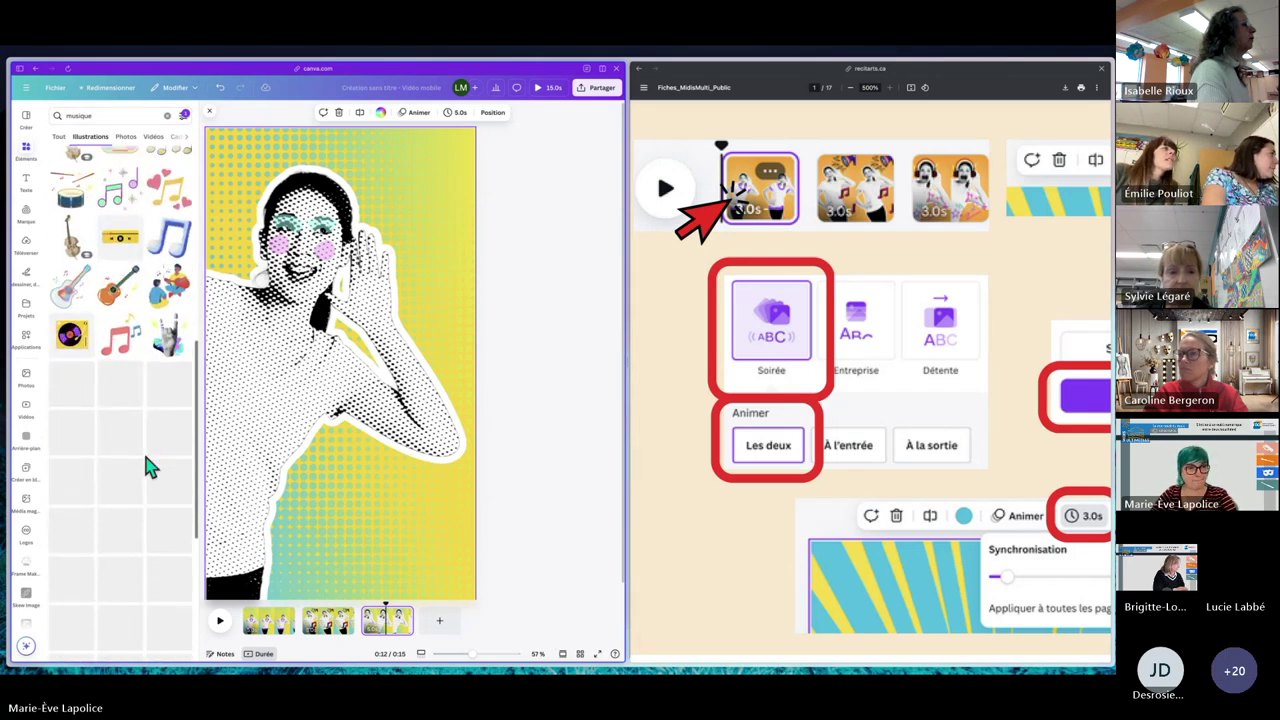
scroll(145, 465, "down", 4)
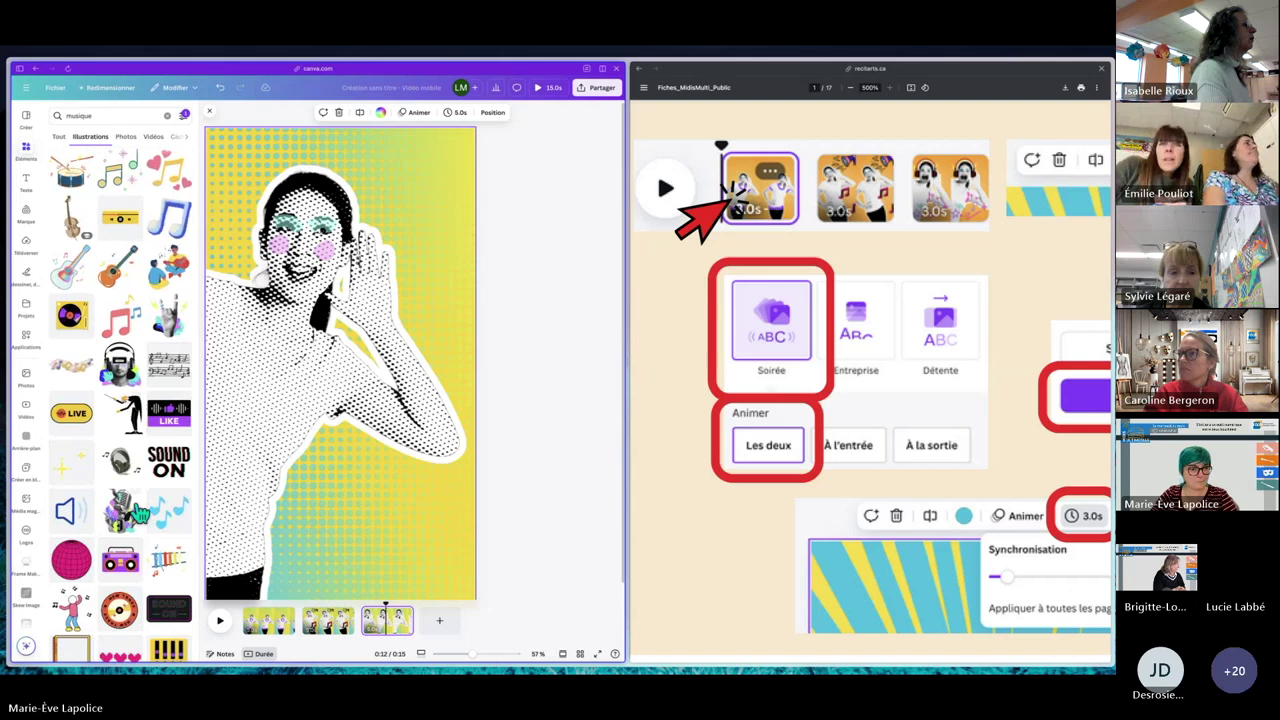
scroll(138, 511, "down", 7)
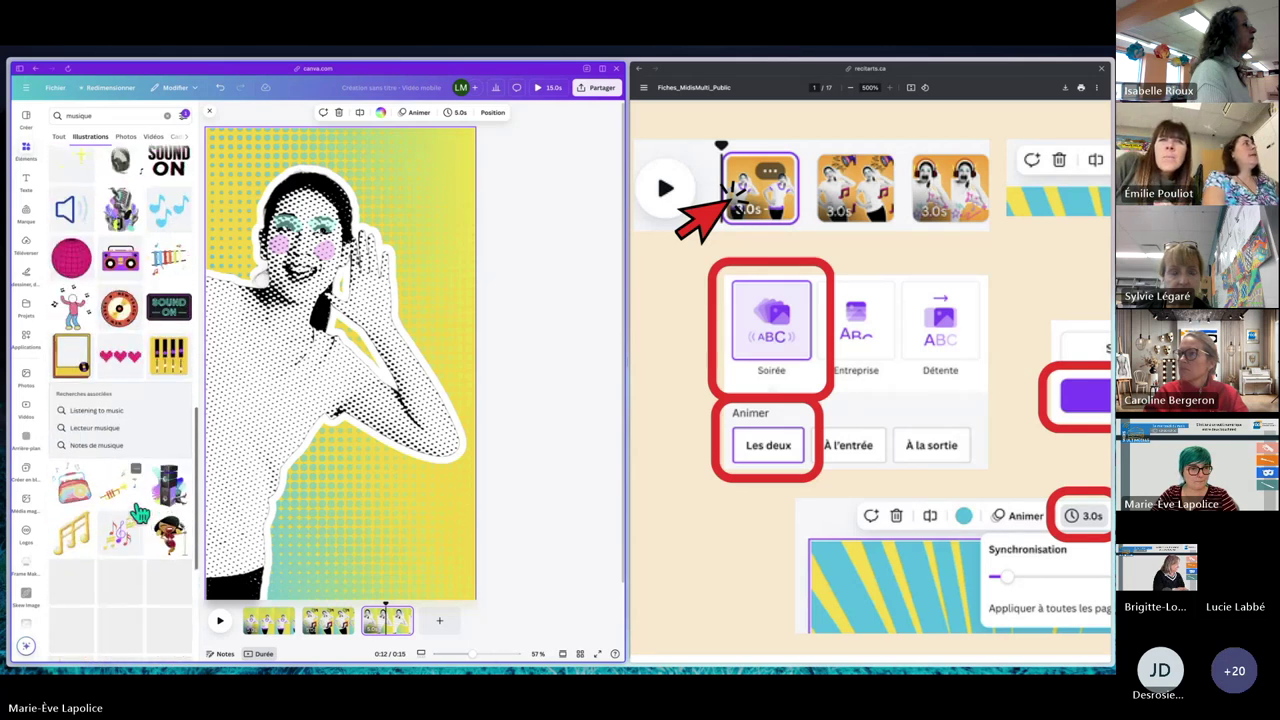
scroll(136, 506, "down", 3)
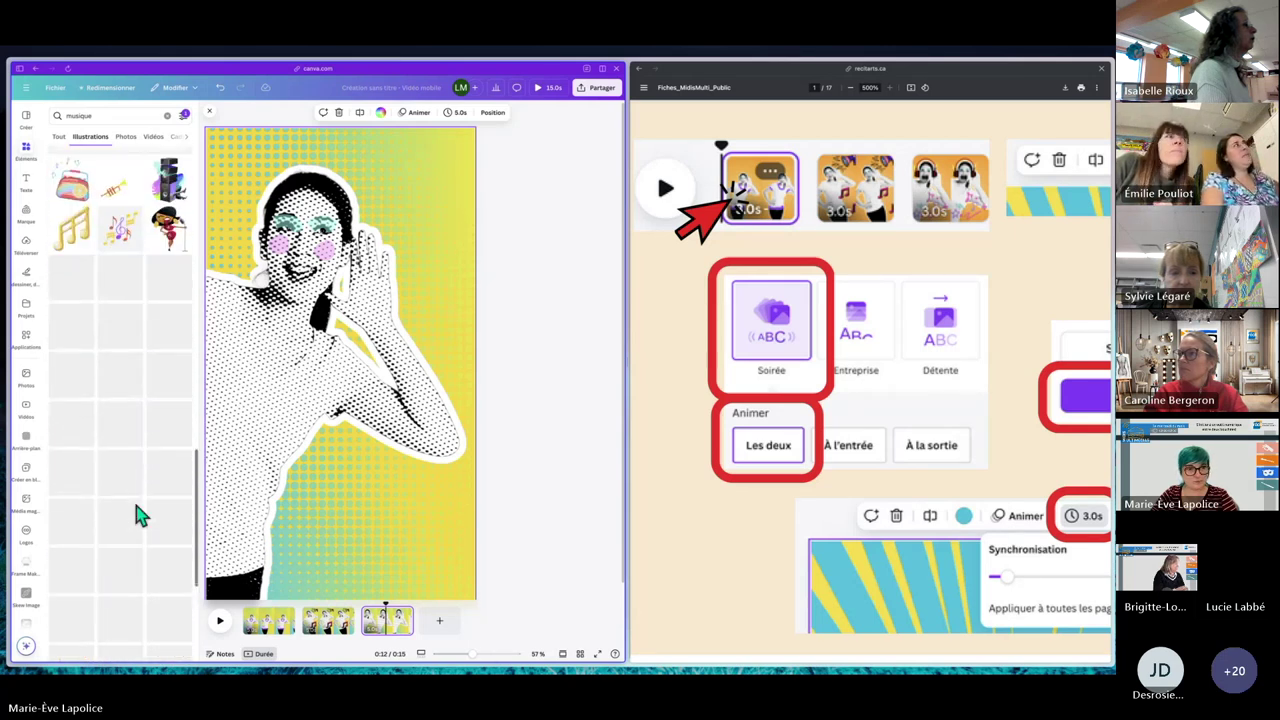
scroll(133, 498, "down", 2)
scroll(140, 512, "down", 1)
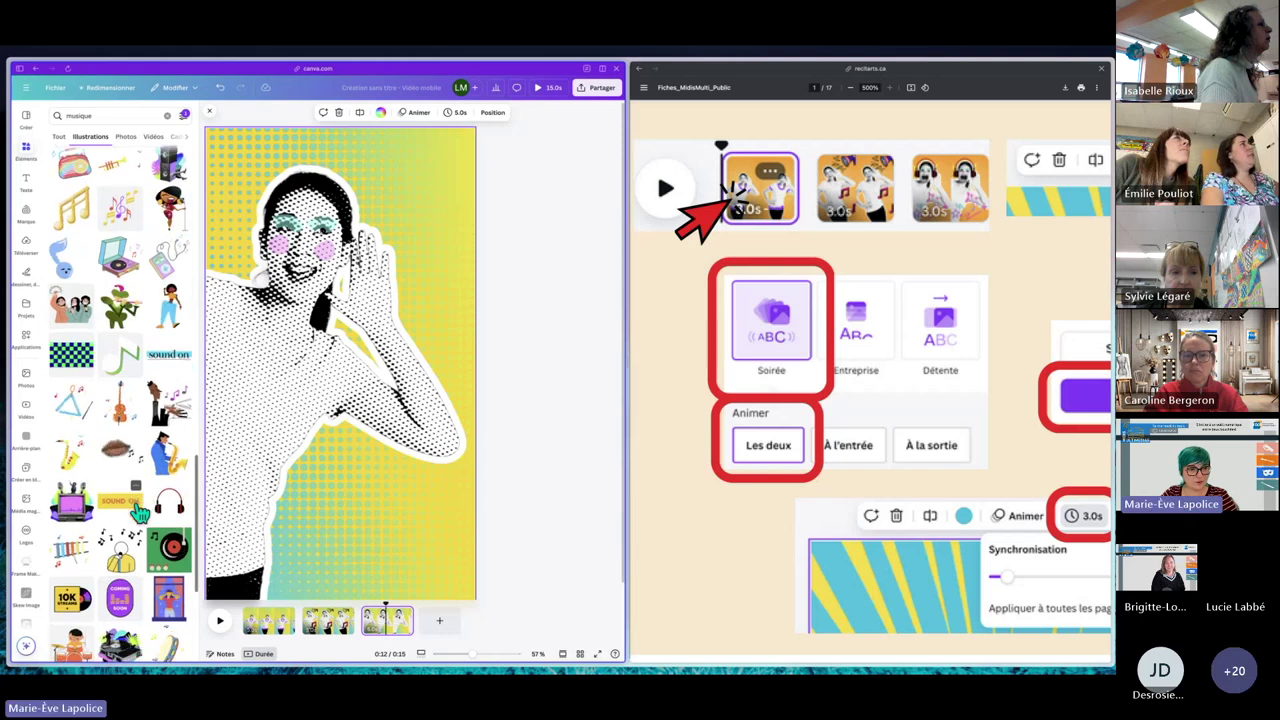
scroll(140, 512, "down", 3)
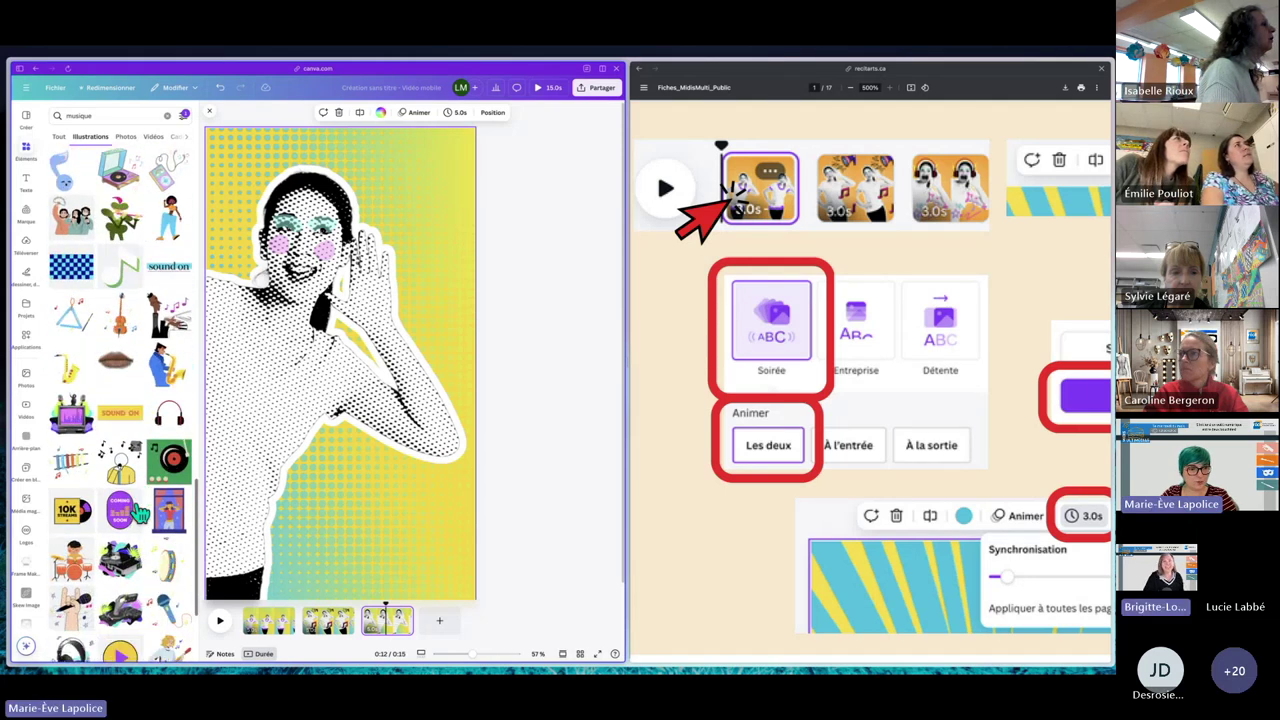
scroll(165, 455, "down", 1)
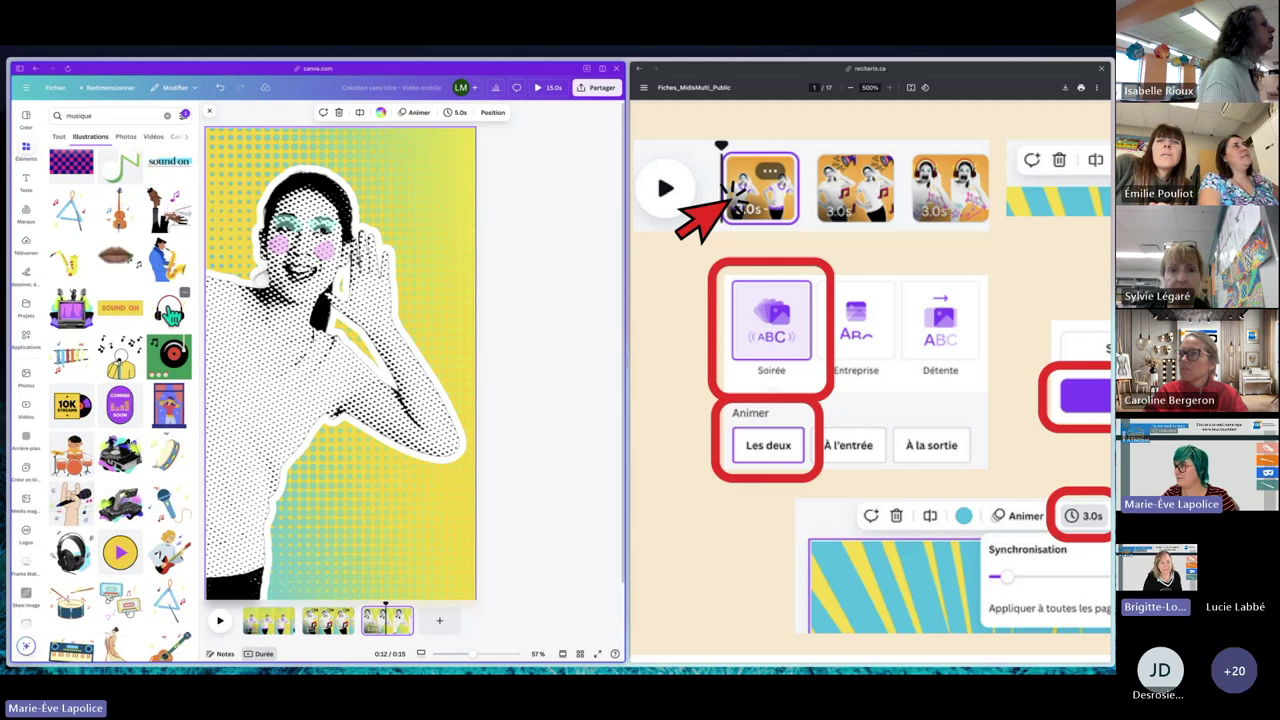
left_click(169, 312)
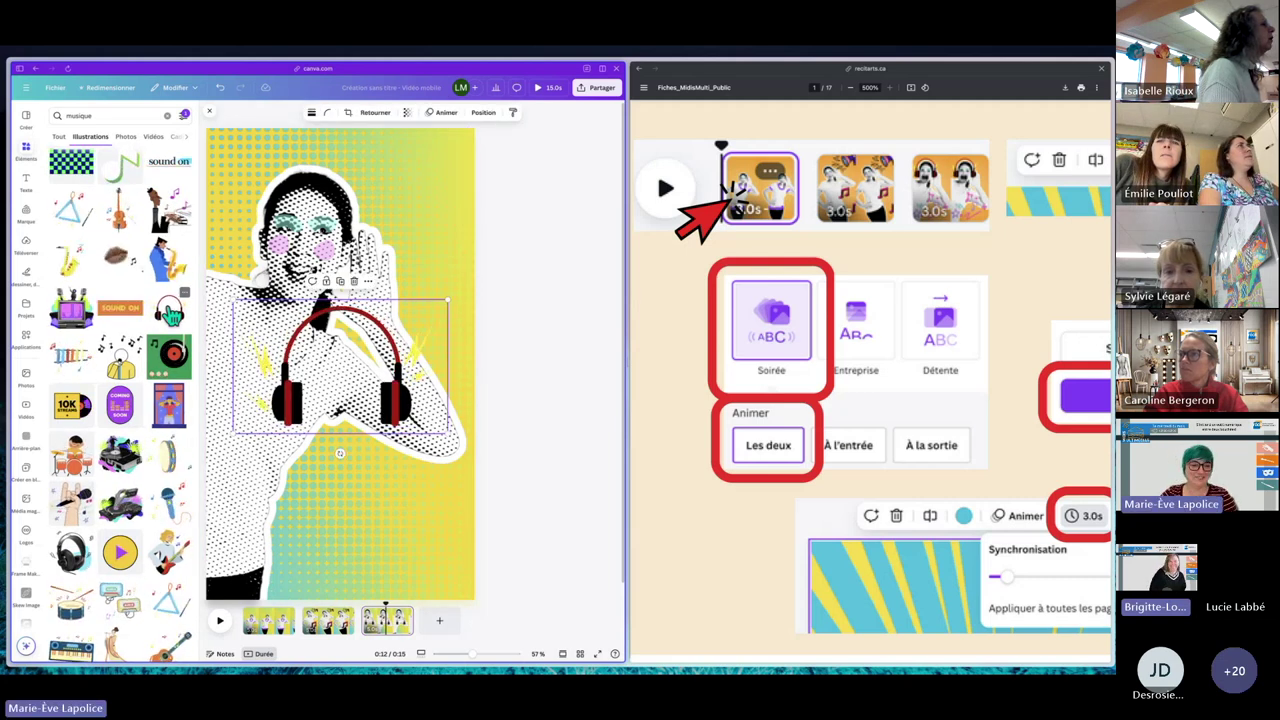
left_click_drag(386, 401, 354, 244)
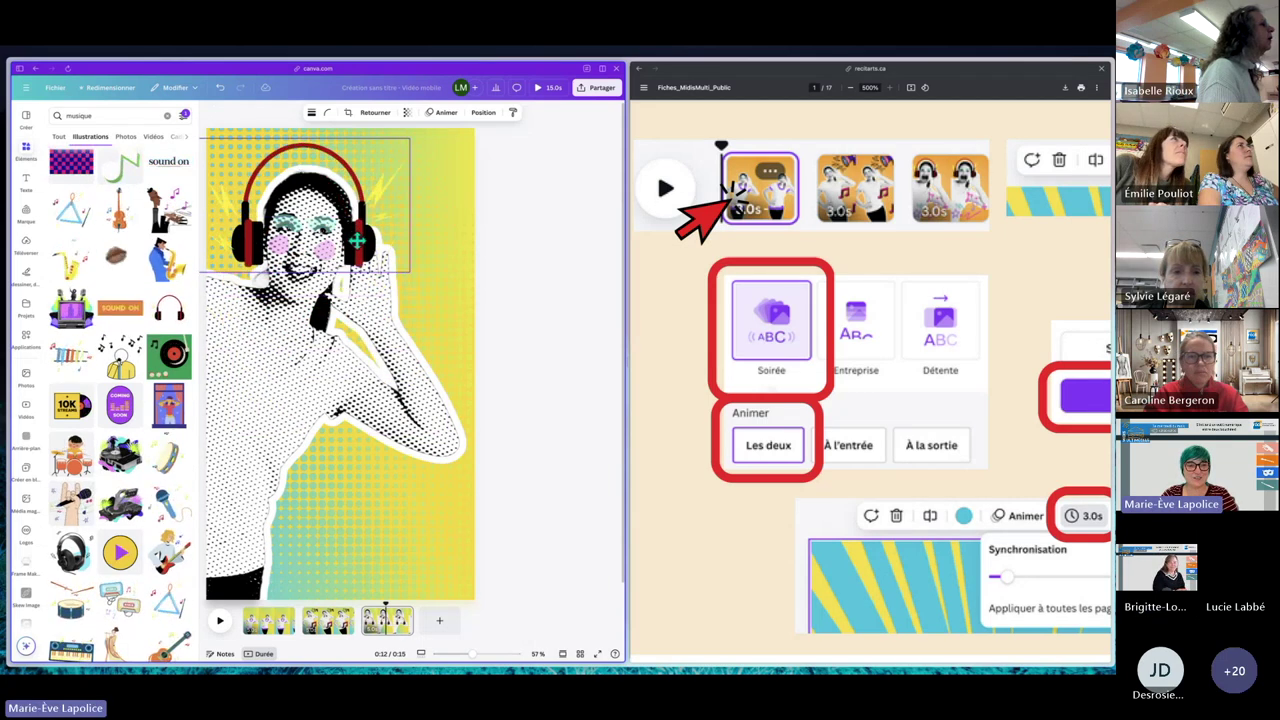
left_click_drag(428, 215, 368, 256)
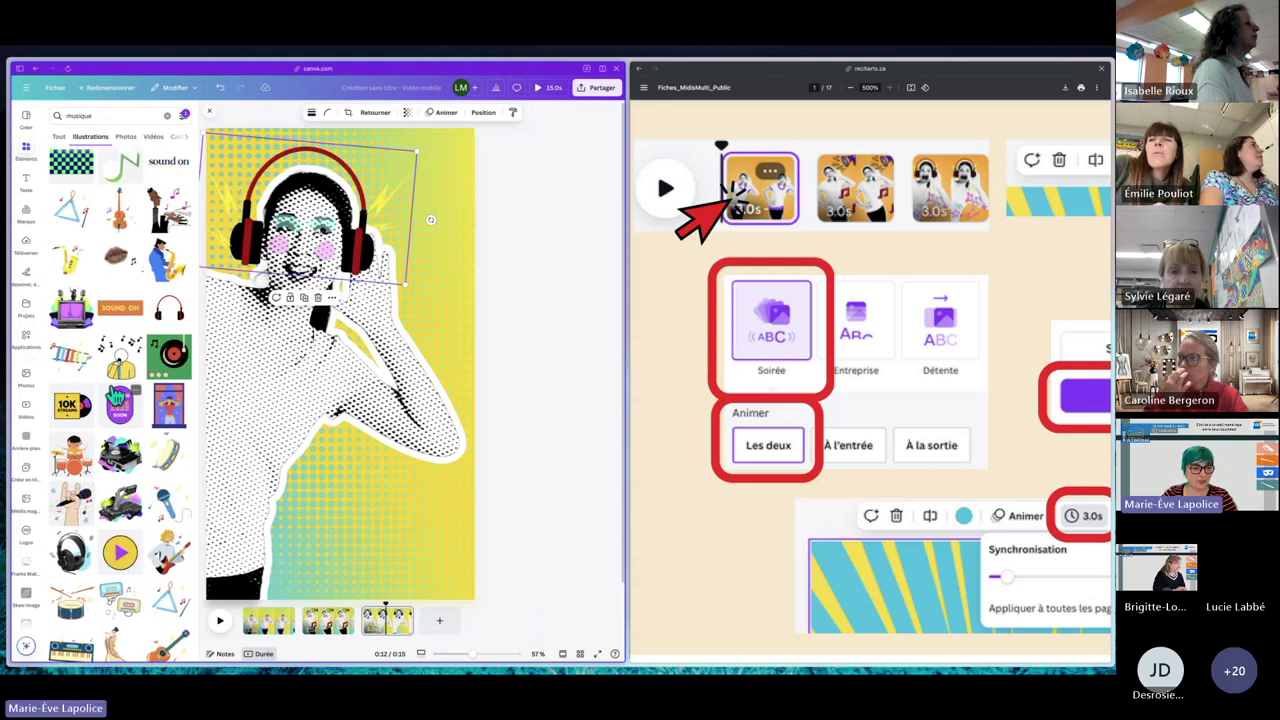
Search the animated illustrations for "bouche" and add the grey open mouth with braces to the third page.
scroll(114, 400, "down", 10)
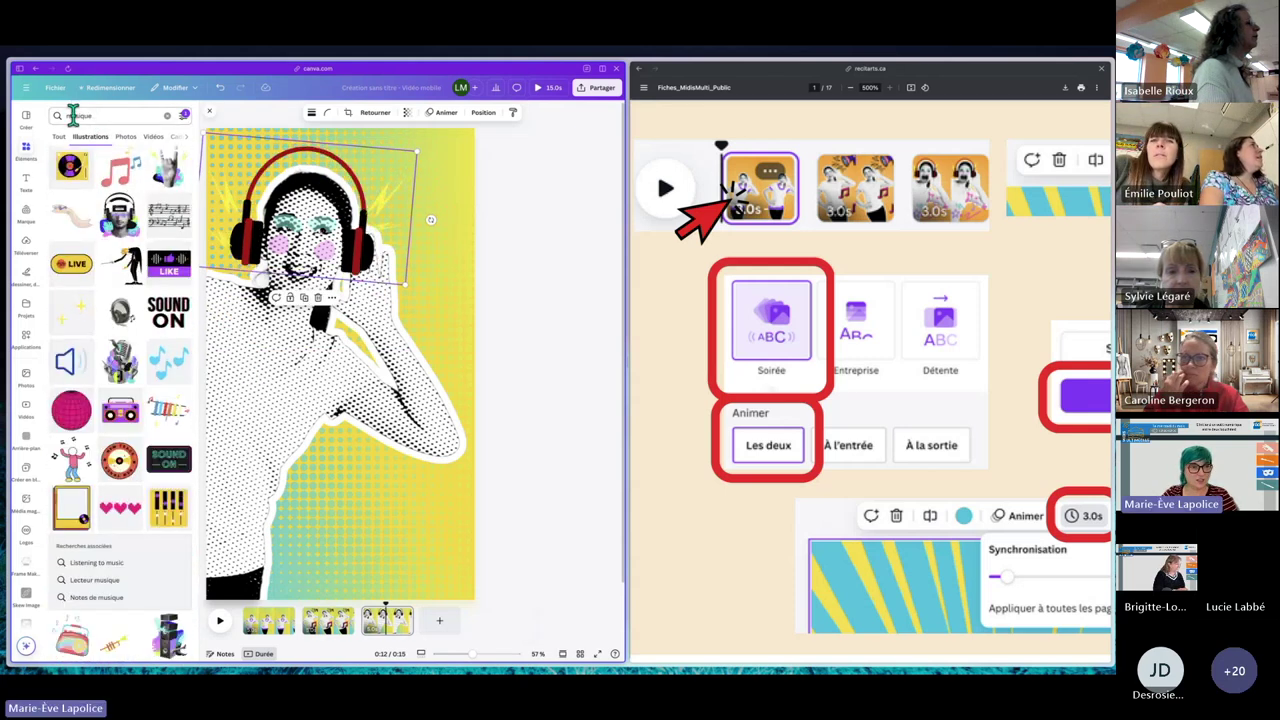
left_click_drag(94, 117, 72, 116)
type("bouche")
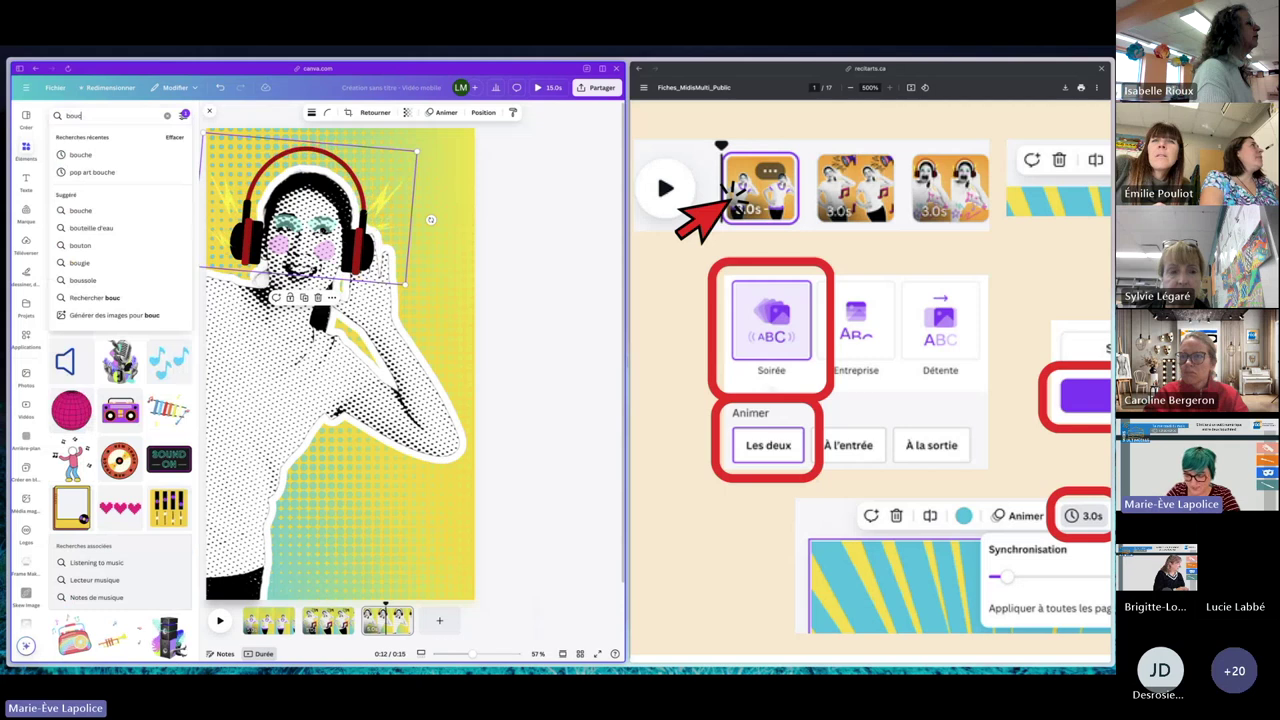
key("Return")
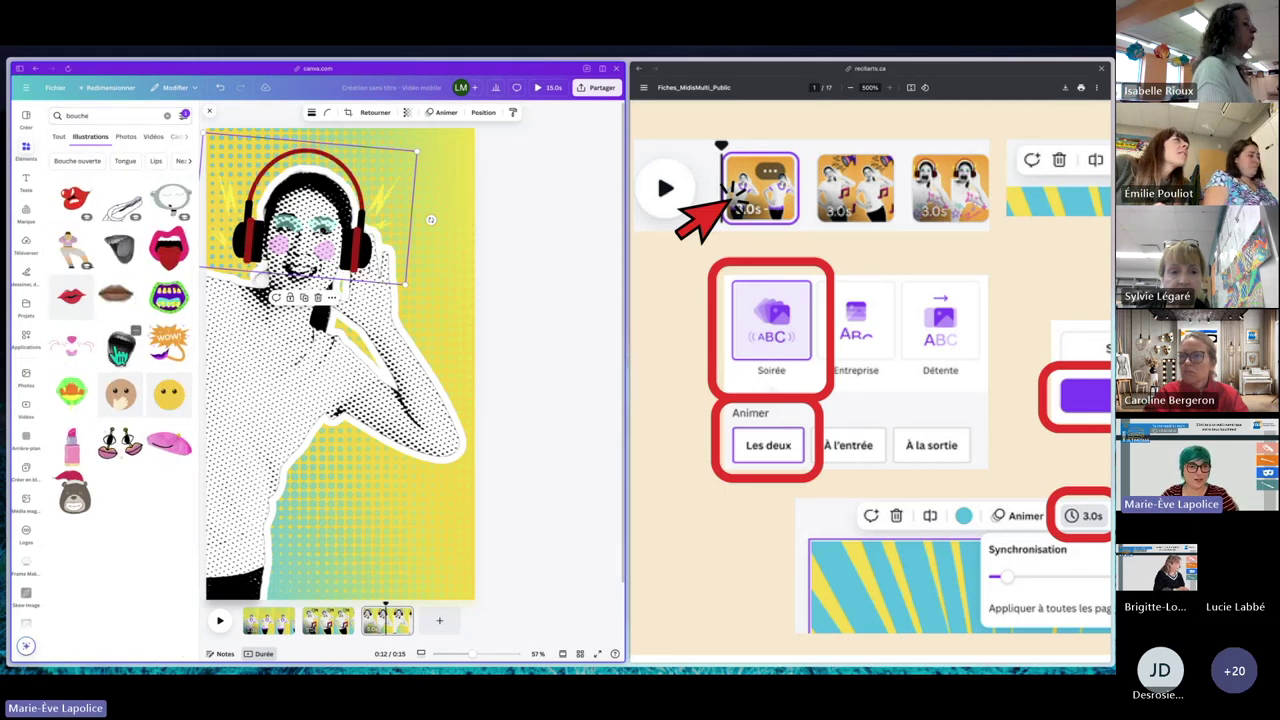
left_click(120, 345)
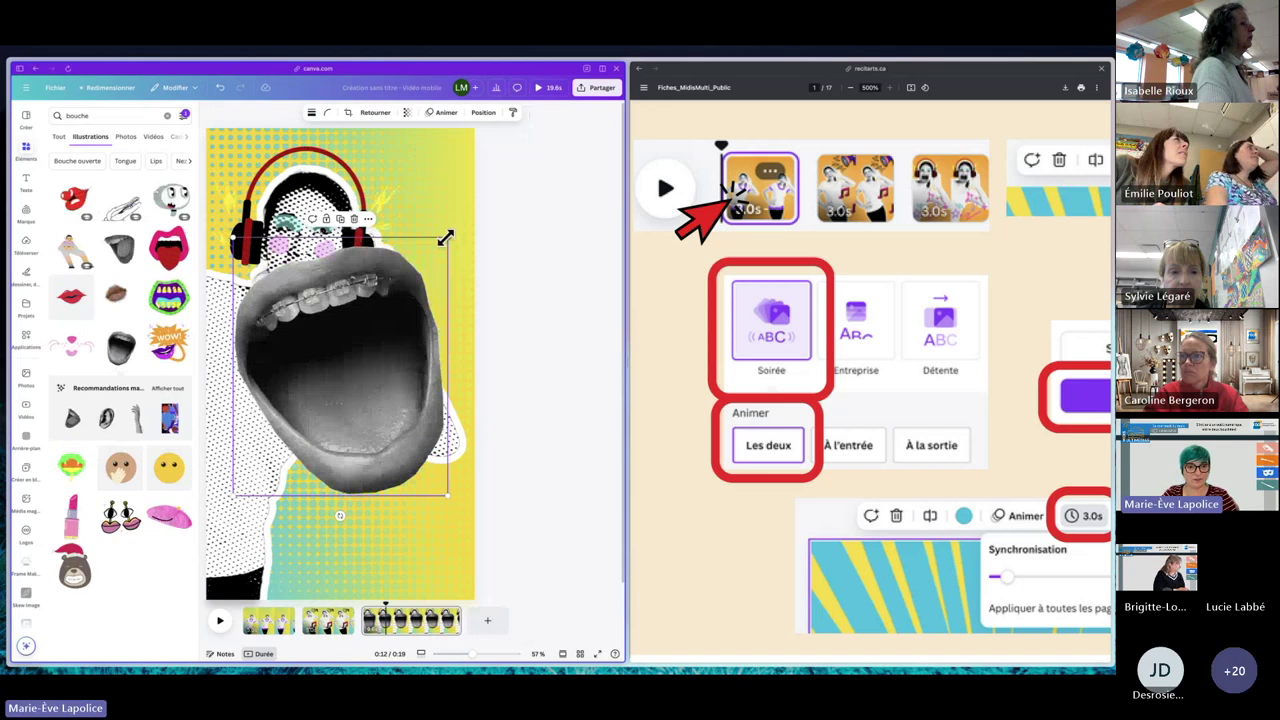
Shrink the grey open mouth illustration and place it over the woman's mouth on the third page.
left_click_drag(446, 240, 318, 396)
left_click_drag(276, 458, 292, 333)
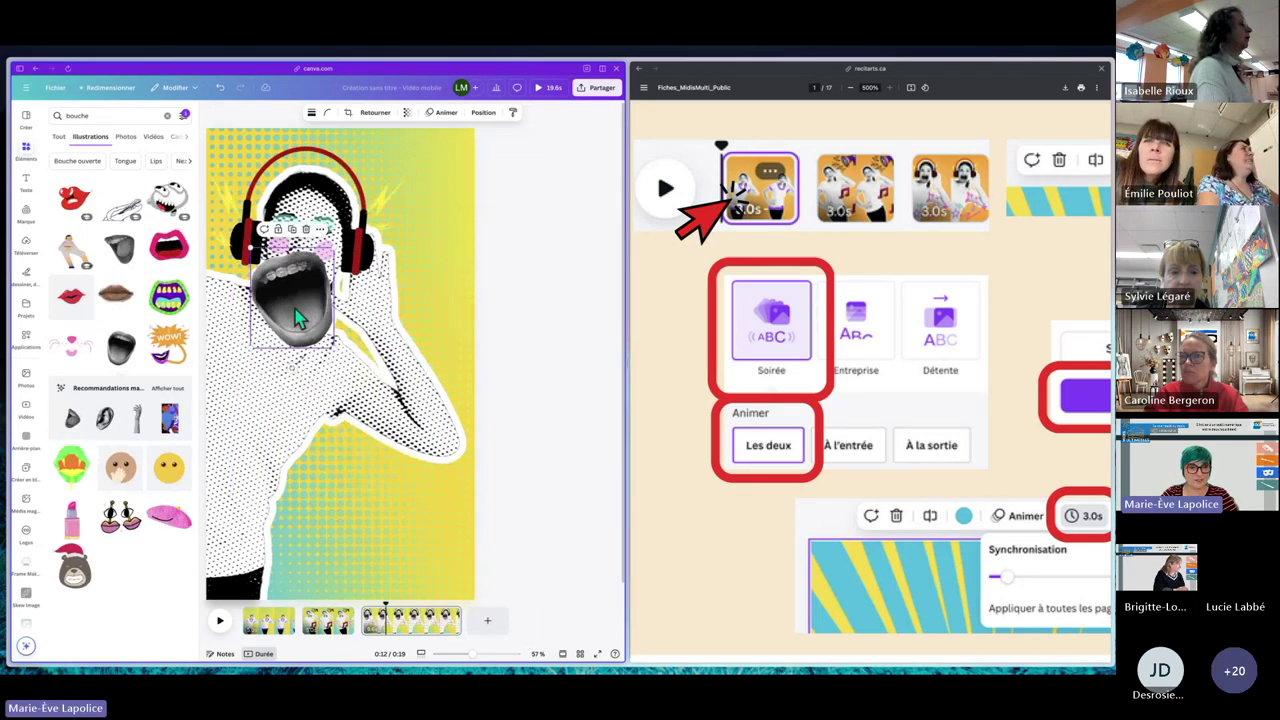
left_click_drag(334, 277, 310, 276)
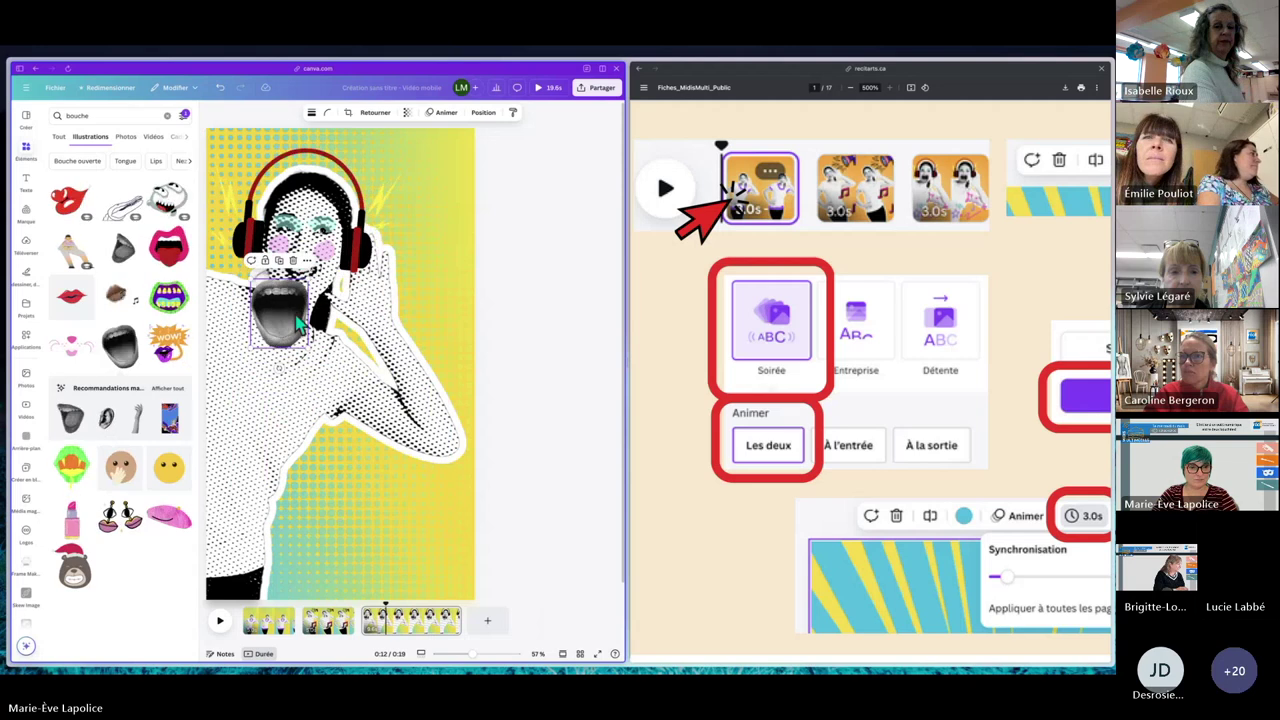
left_click_drag(295, 330, 315, 298)
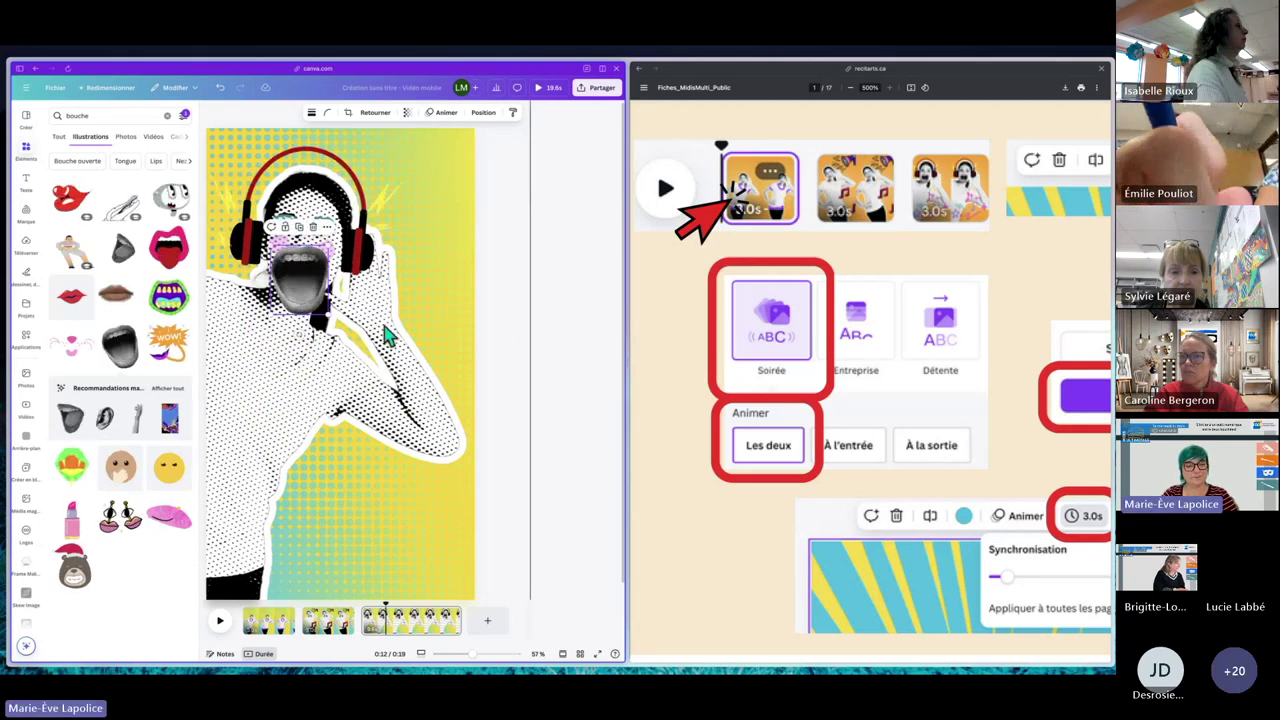
scroll(496, 322, "down", 3)
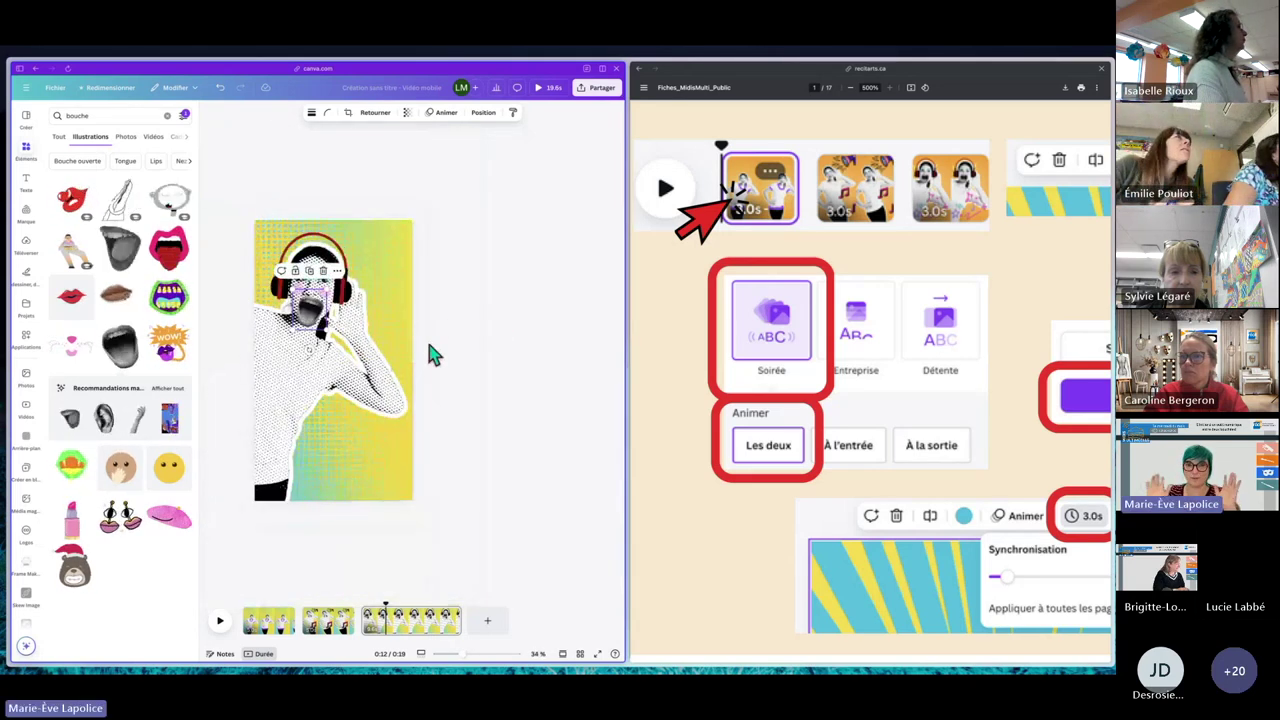
left_click(454, 306)
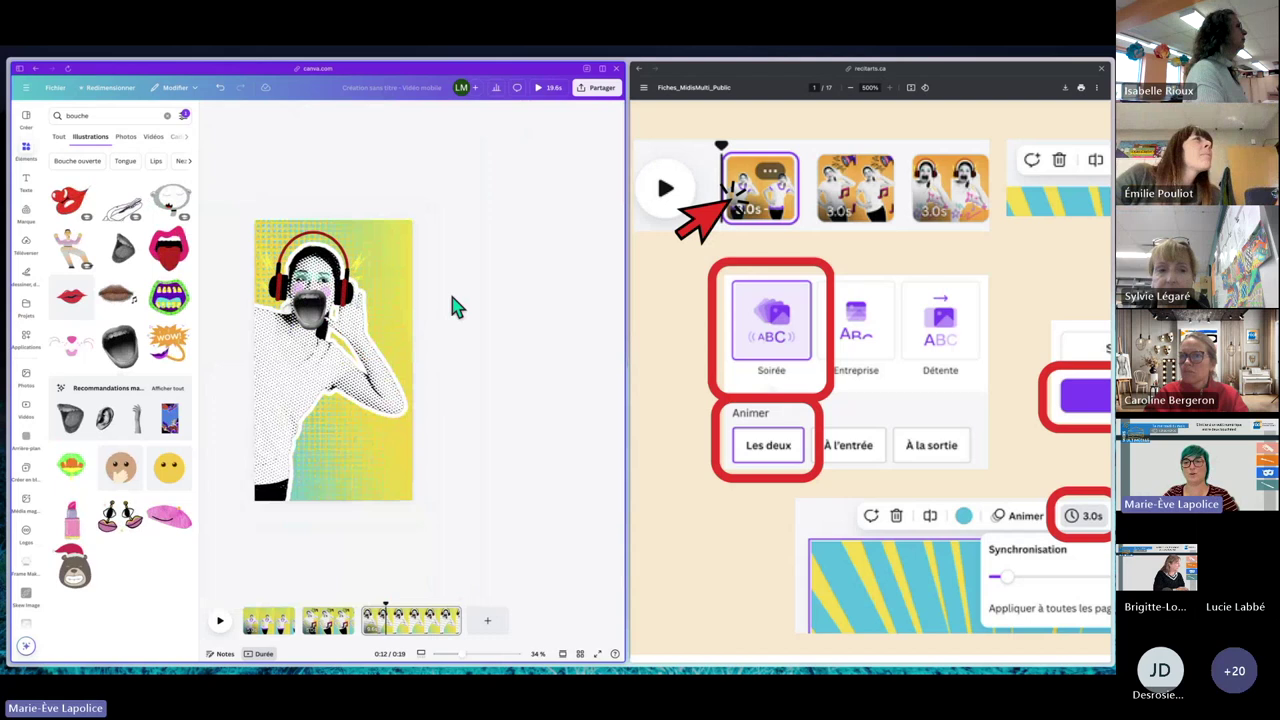
Check part 5 of the instruction sheet, shorten the first page to 3.0 s and apply that duration to all pages.
scroll(870, 380, "down", 5)
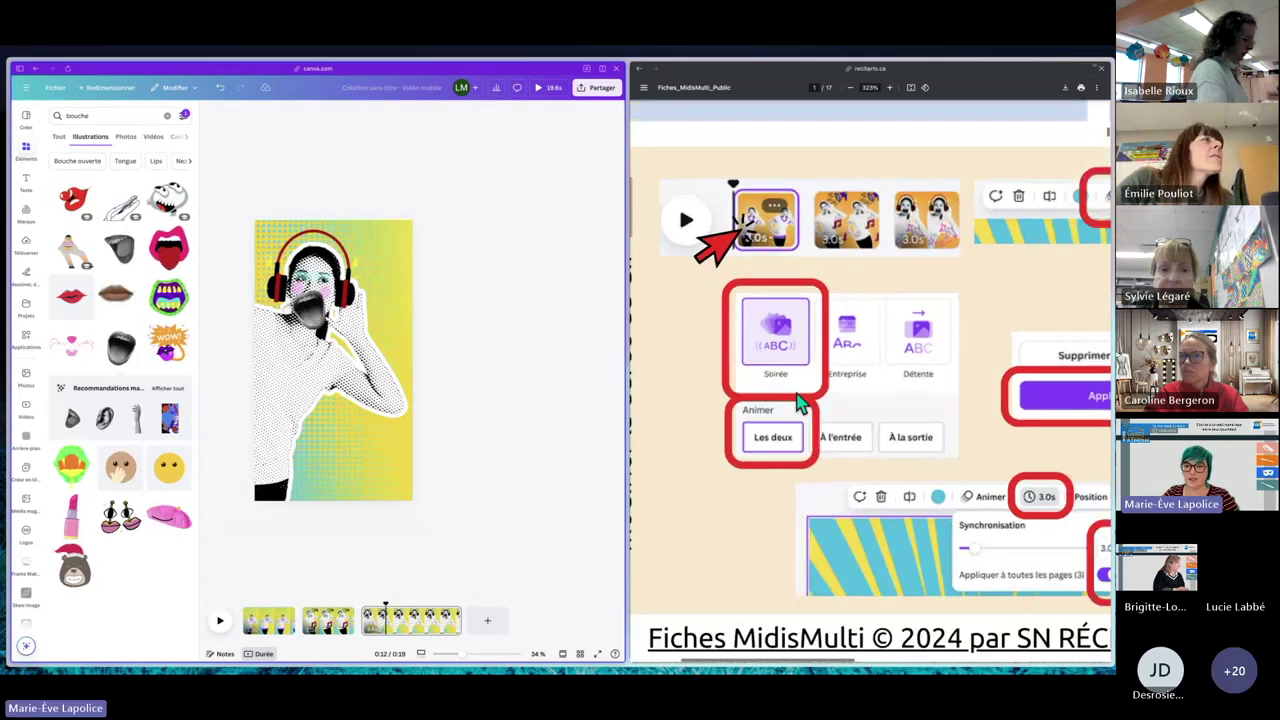
scroll(797, 400, "up", 2)
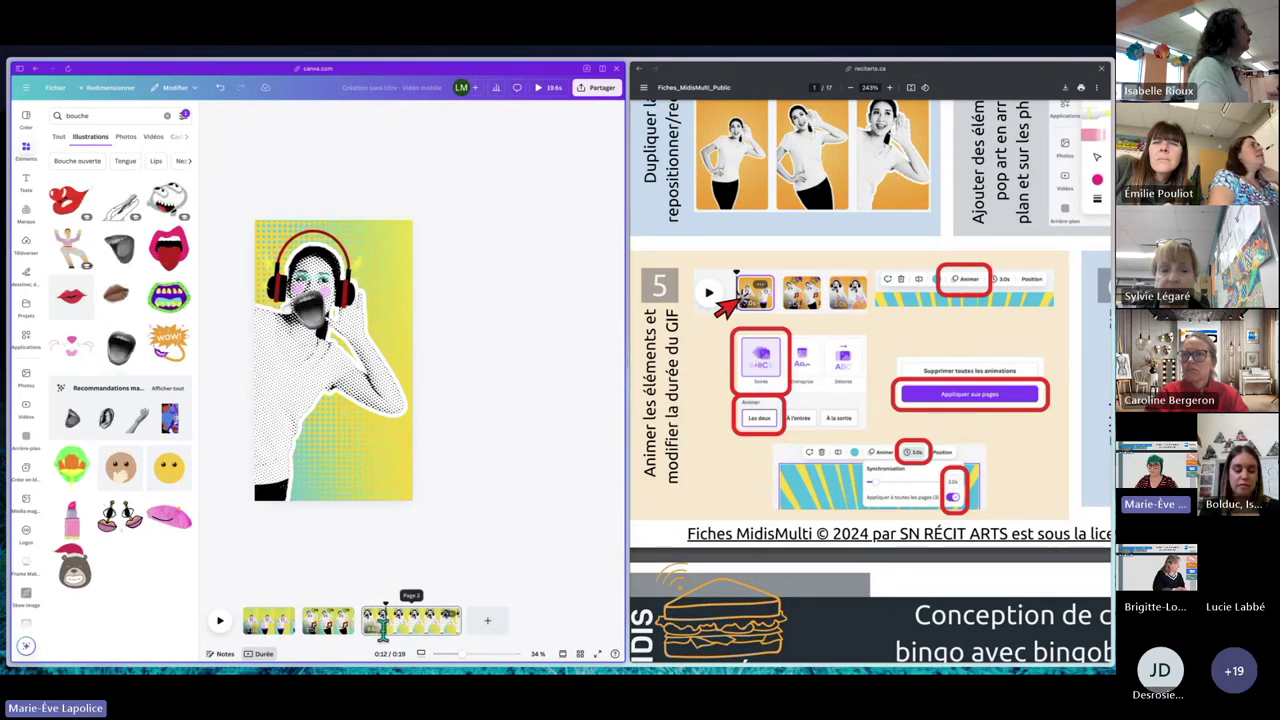
left_click(287, 624)
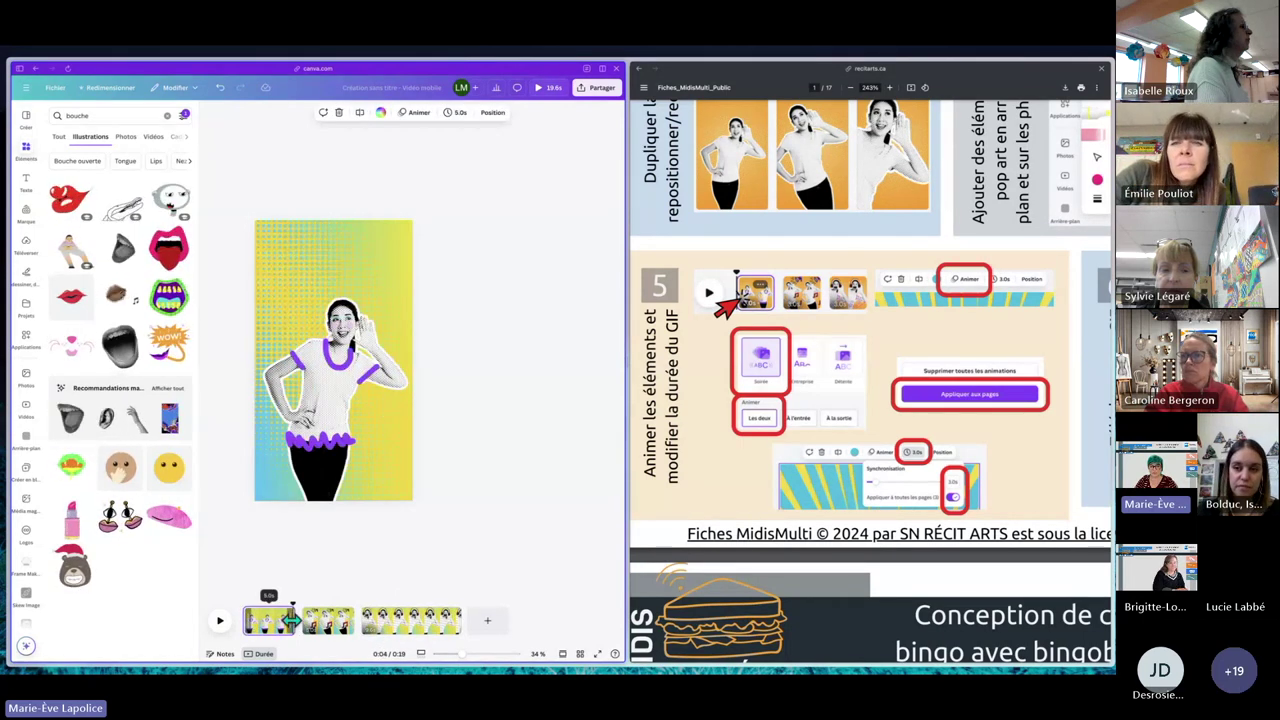
left_click_drag(290, 621, 268, 621)
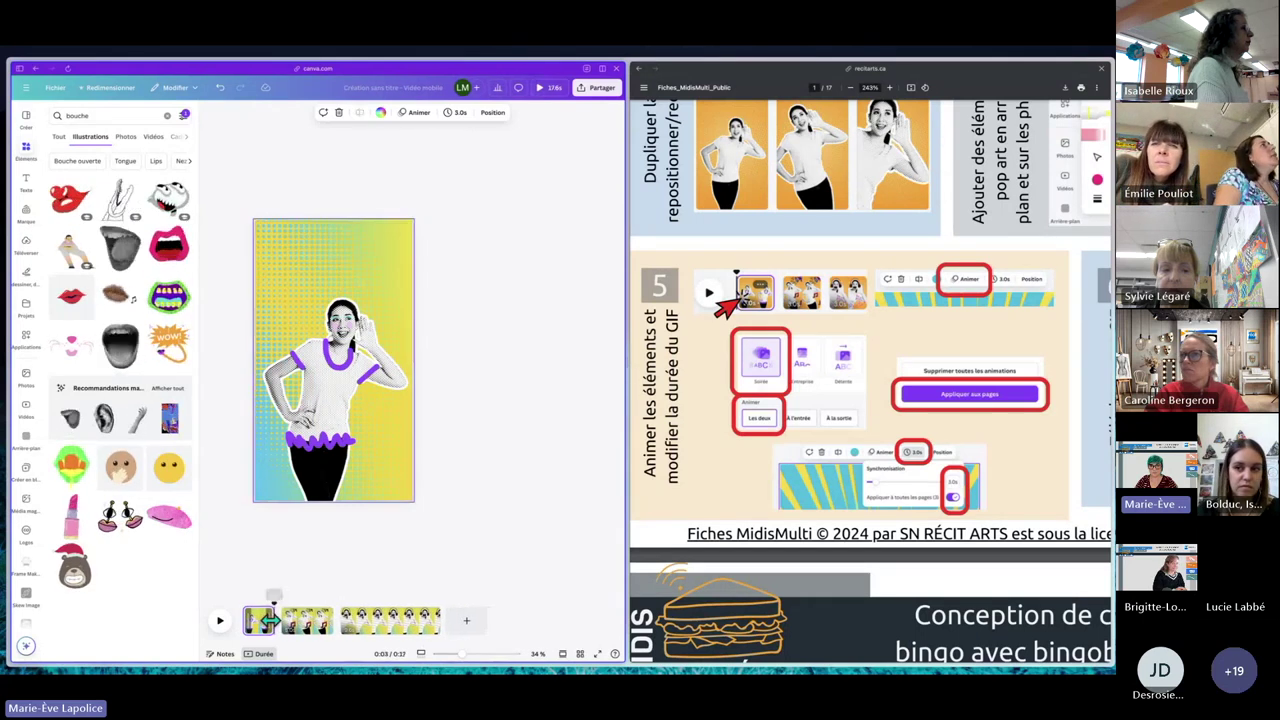
left_click(456, 113)
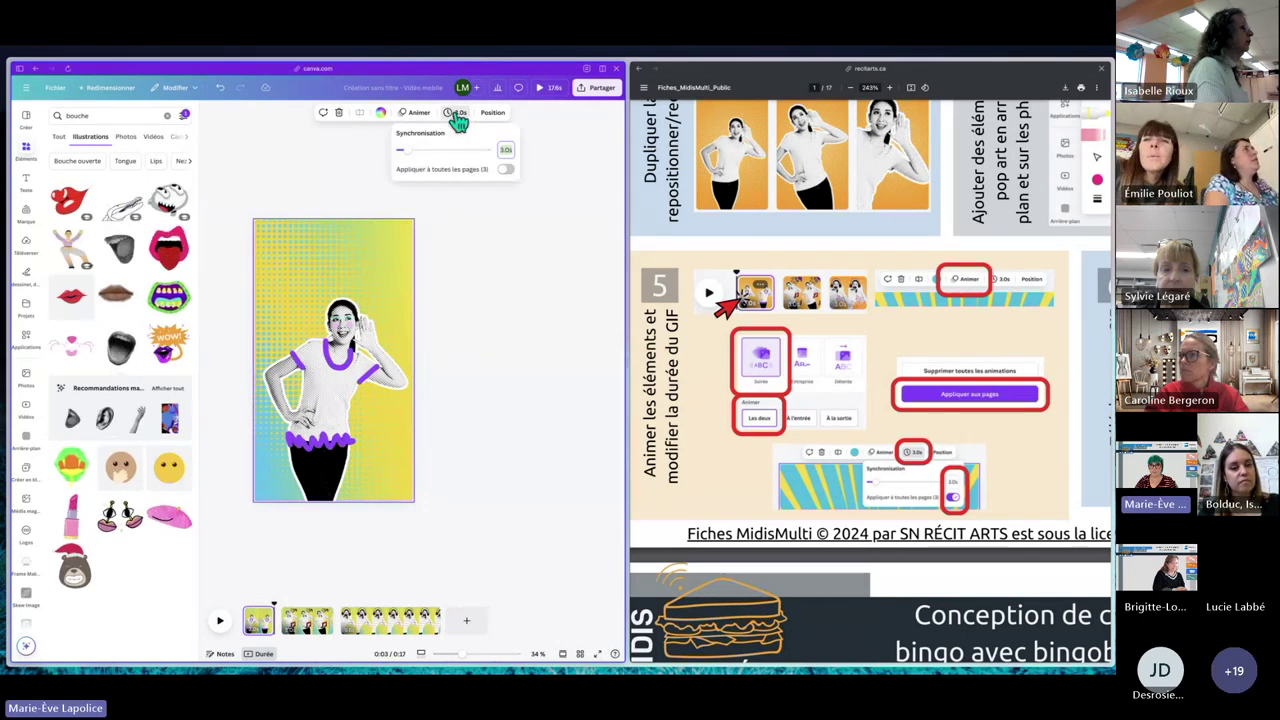
left_click(507, 171)
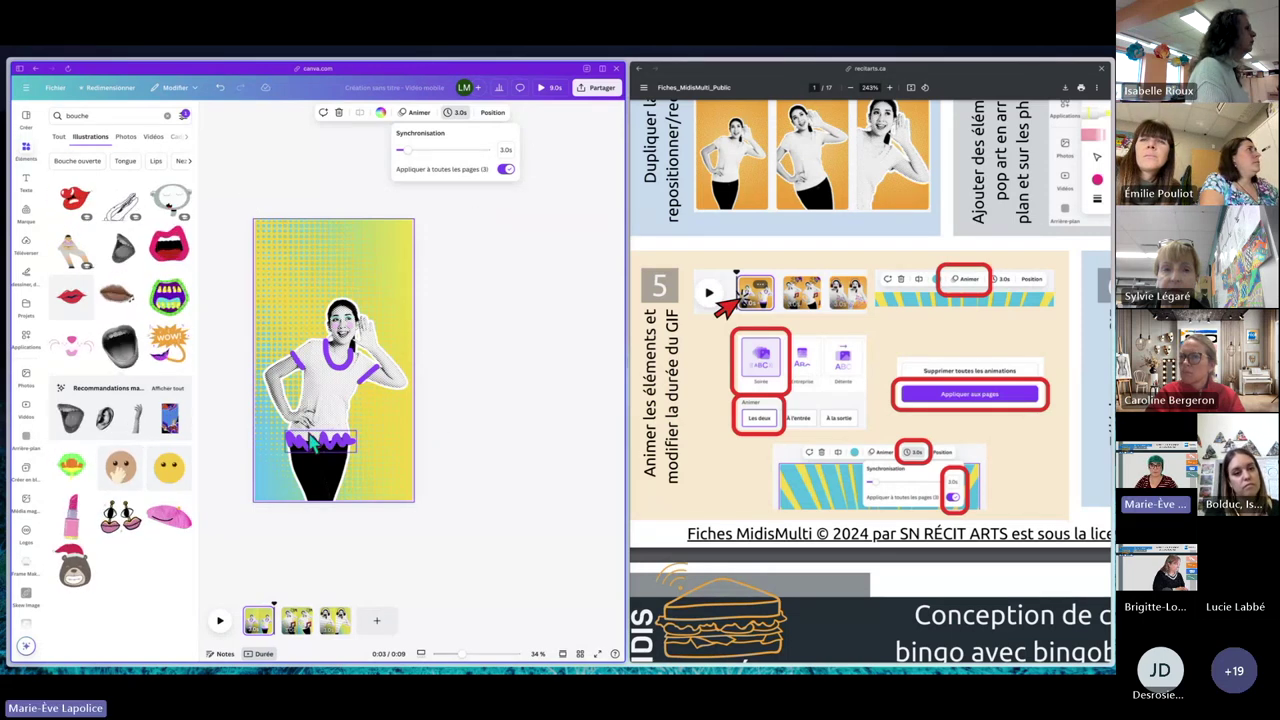
Animate the first page with the Soirée page animation and apply it to all pages.
left_click(418, 117)
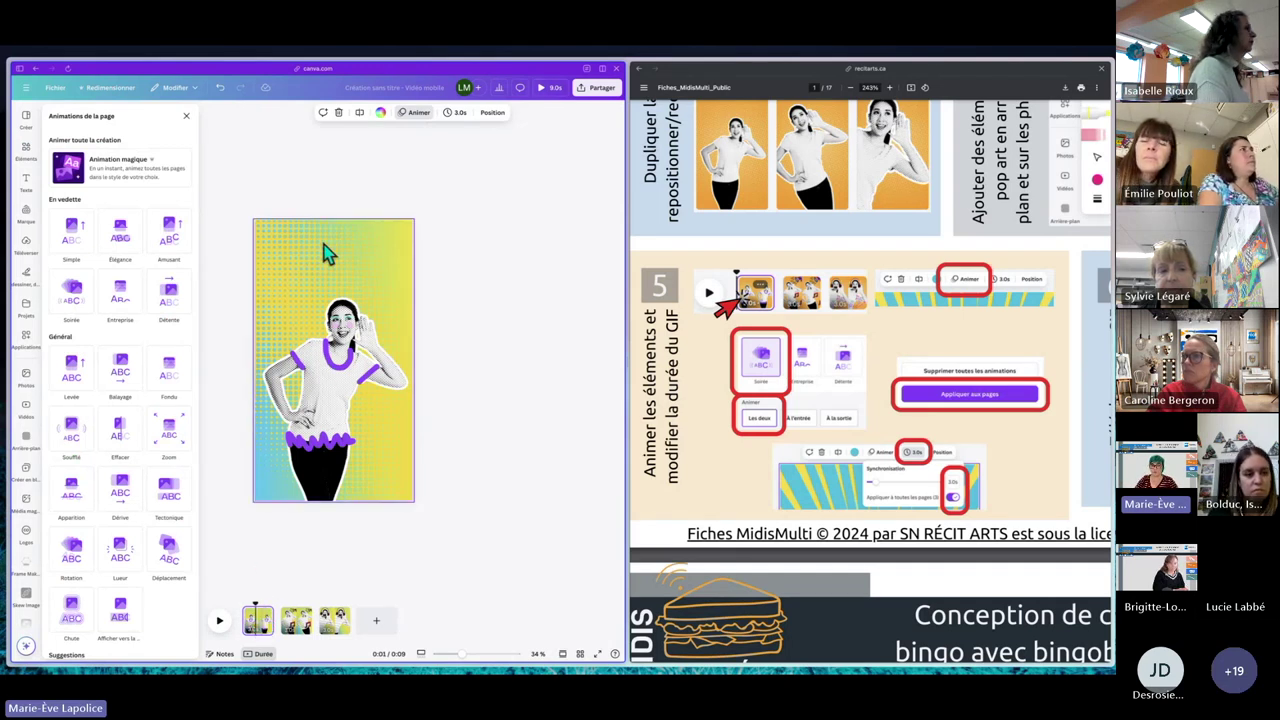
left_click(343, 330)
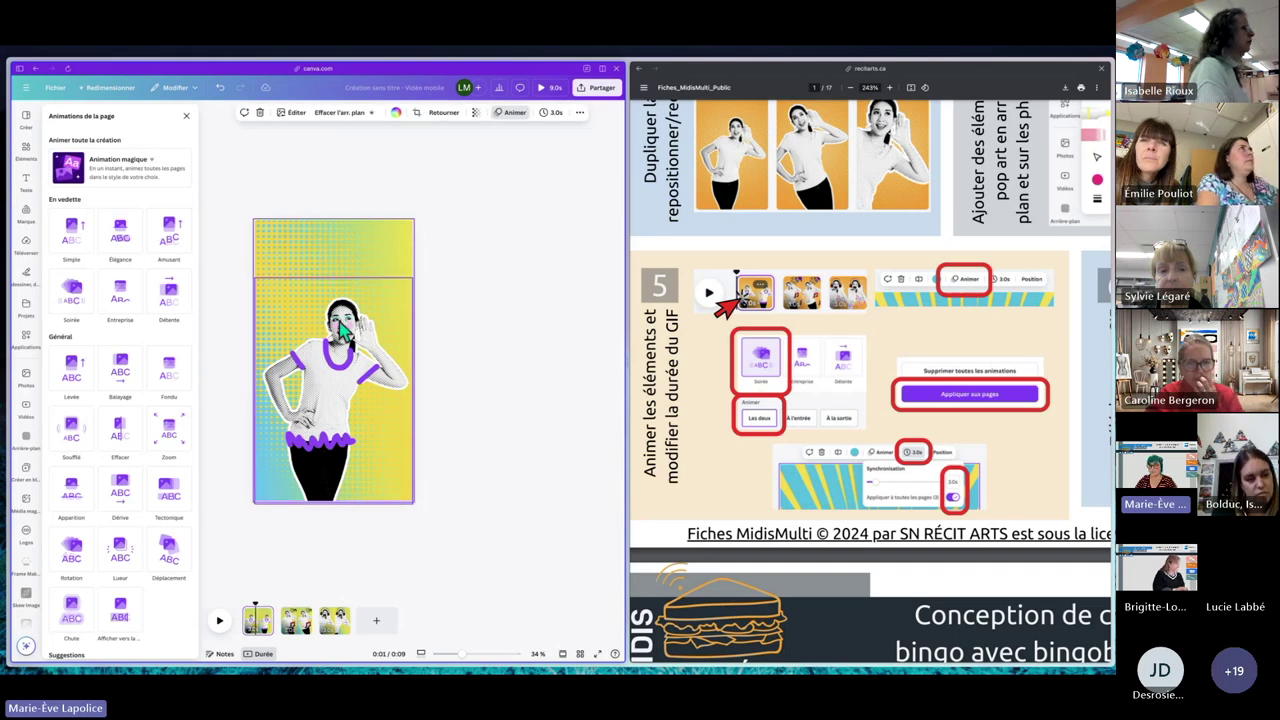
left_click(260, 622)
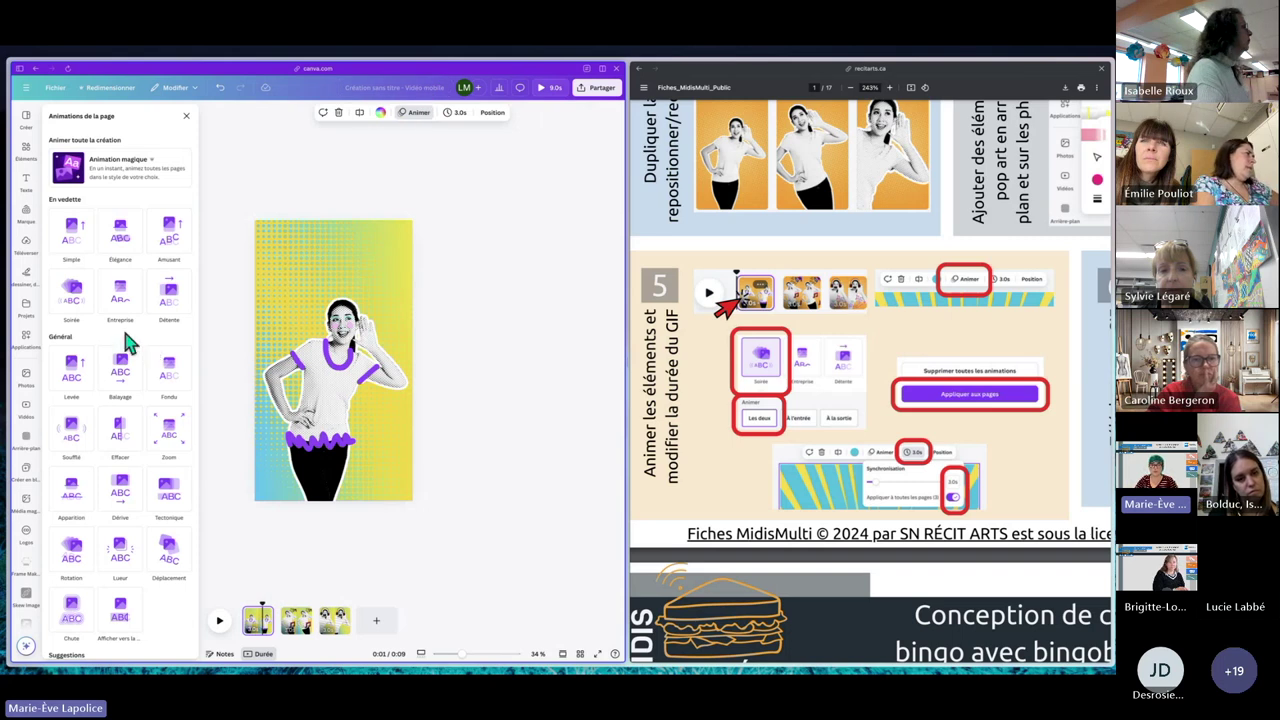
left_click(72, 292)
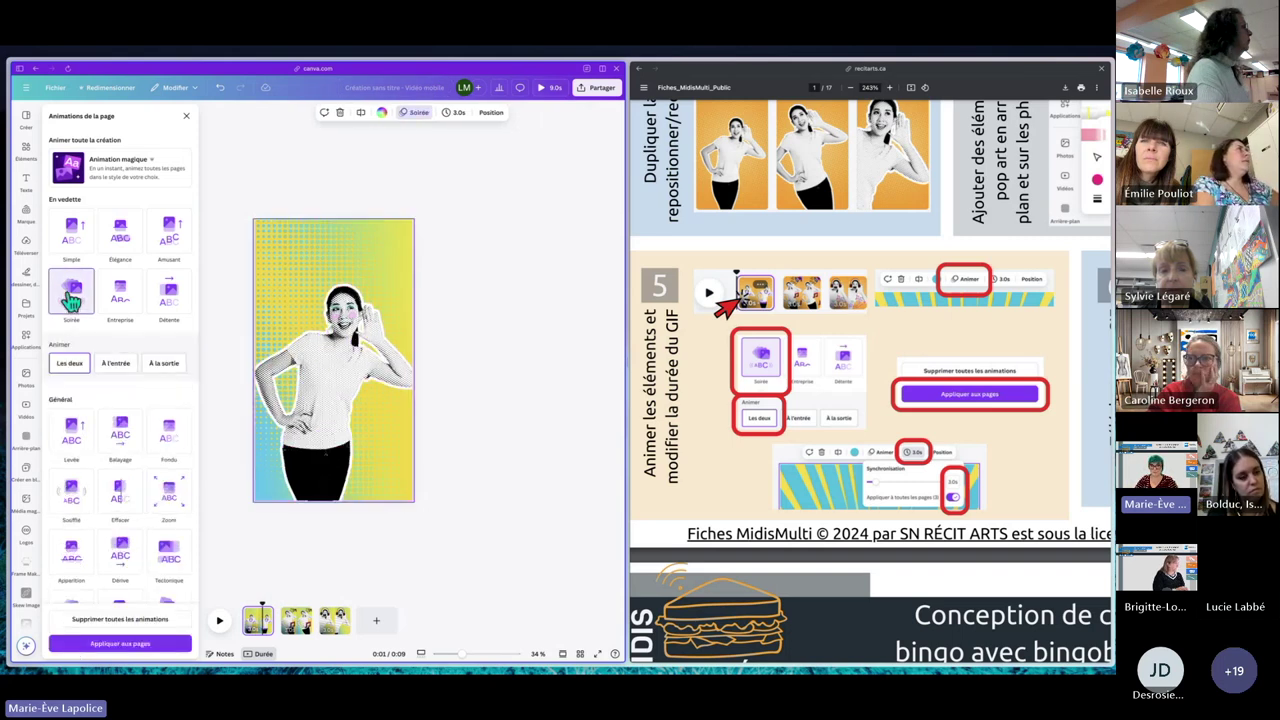
left_click(143, 647)
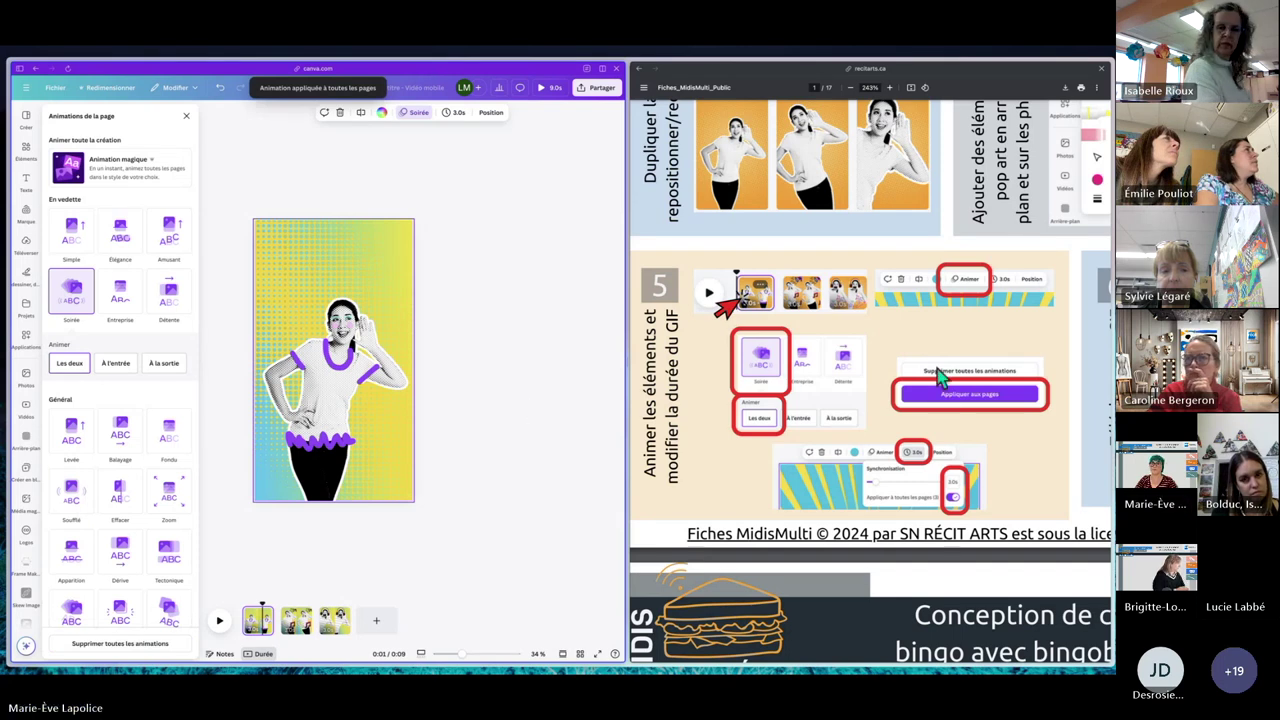
Check part 6 of the instruction sheet and download all pages as a GIF at size 0.6.
scroll(940, 375, "right", 10)
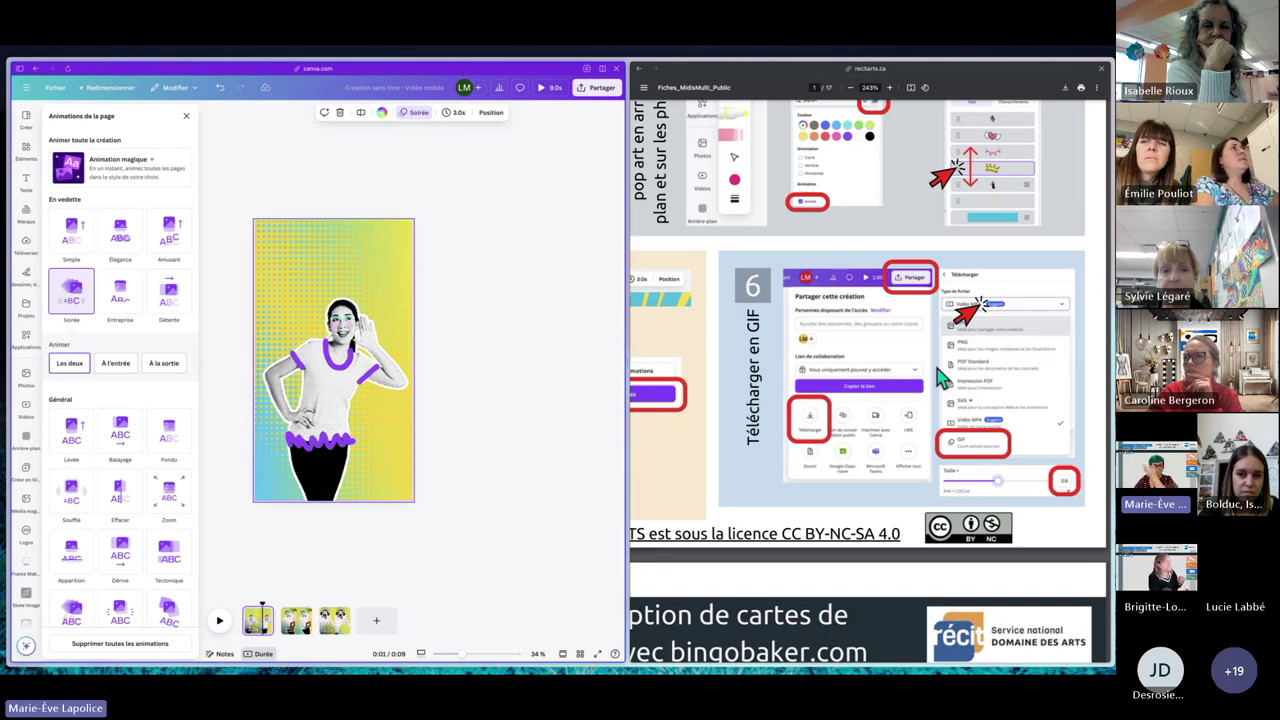
left_click(599, 91)
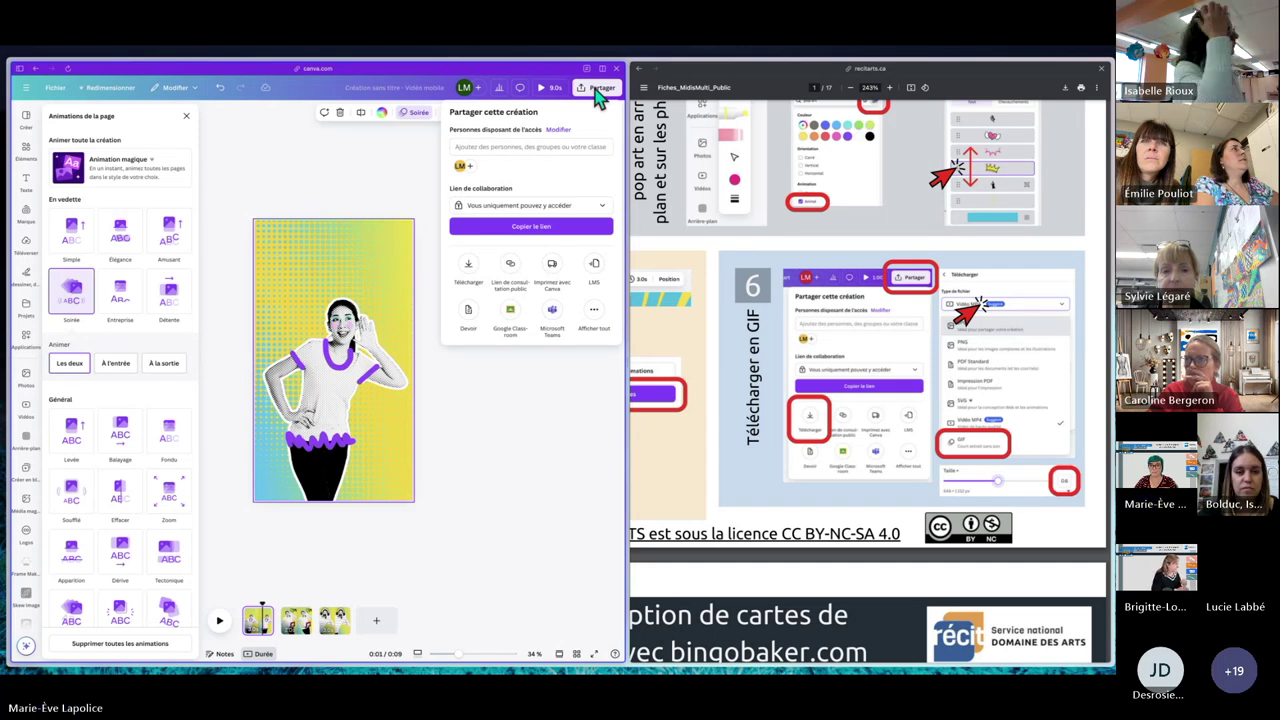
left_click(469, 270)
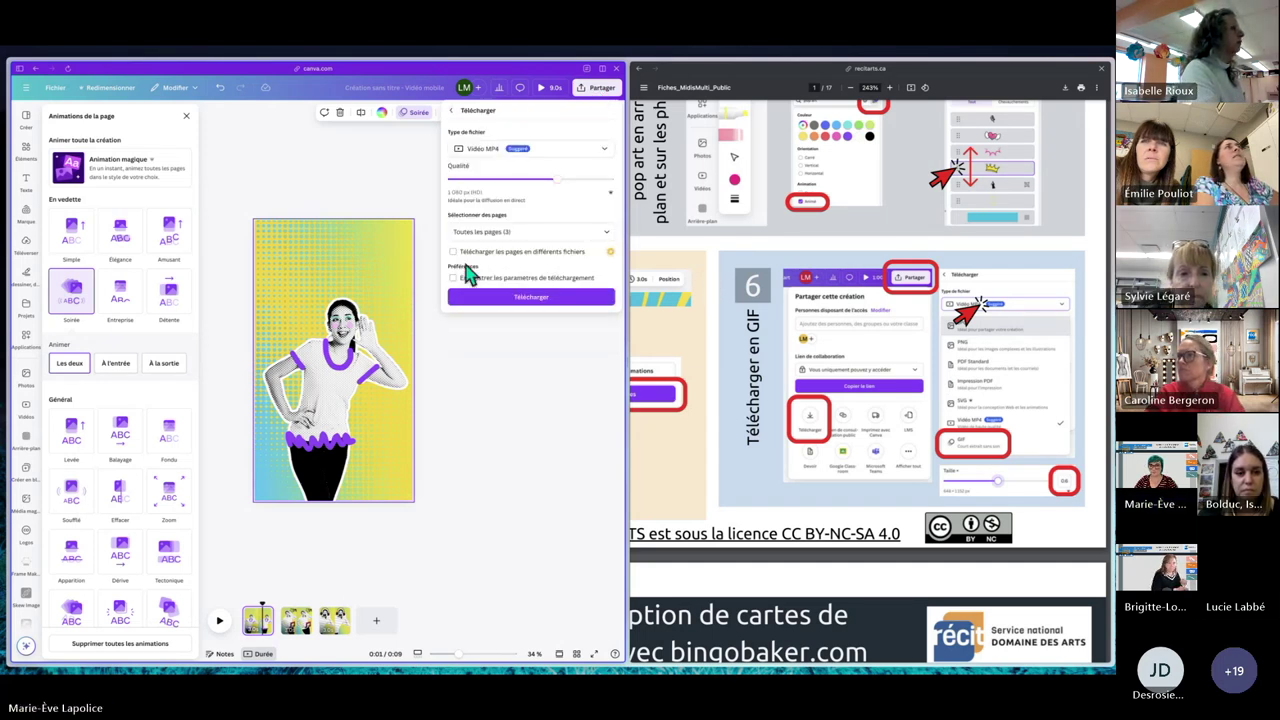
left_click(535, 152)
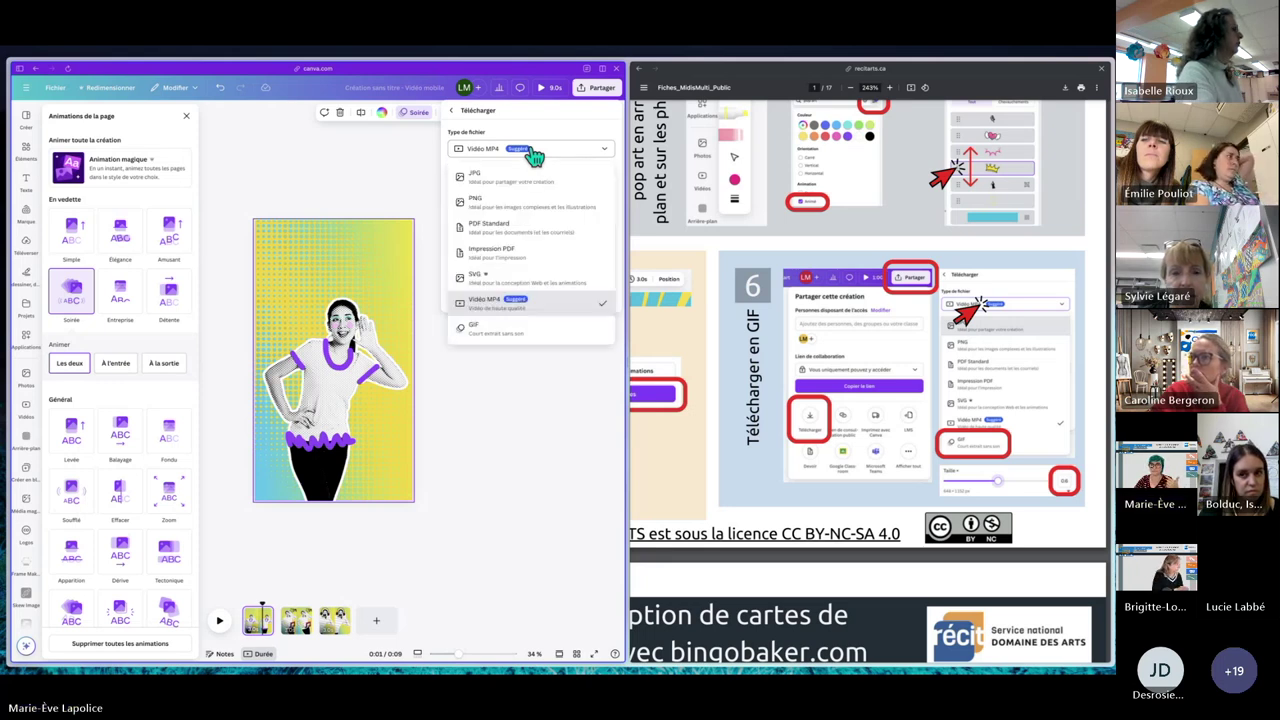
left_click(480, 330)
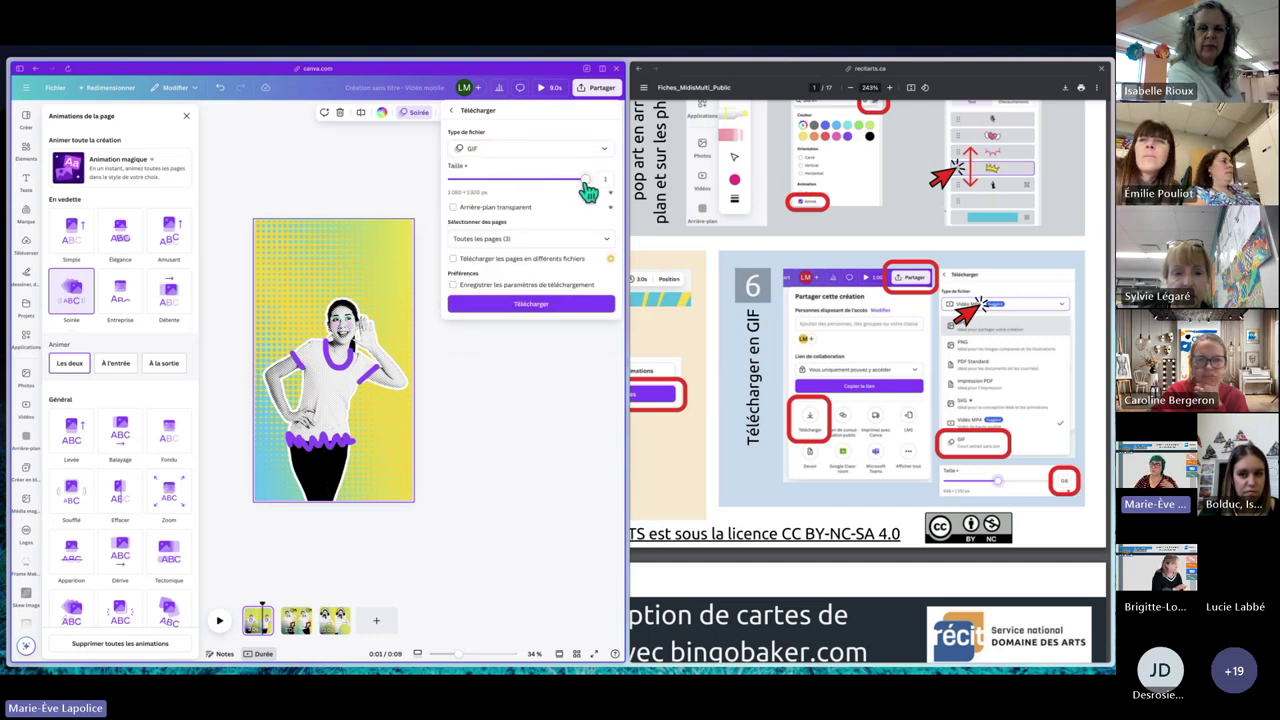
left_click_drag(586, 182, 550, 182)
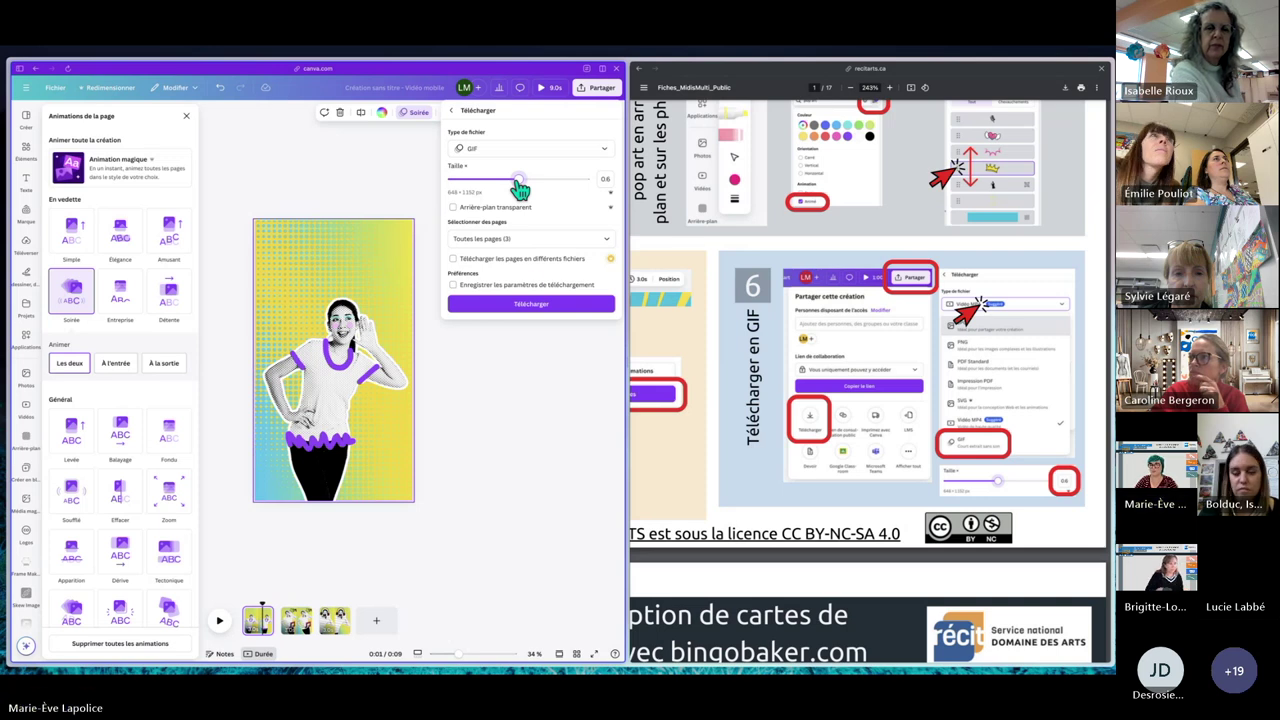
left_click(533, 310)
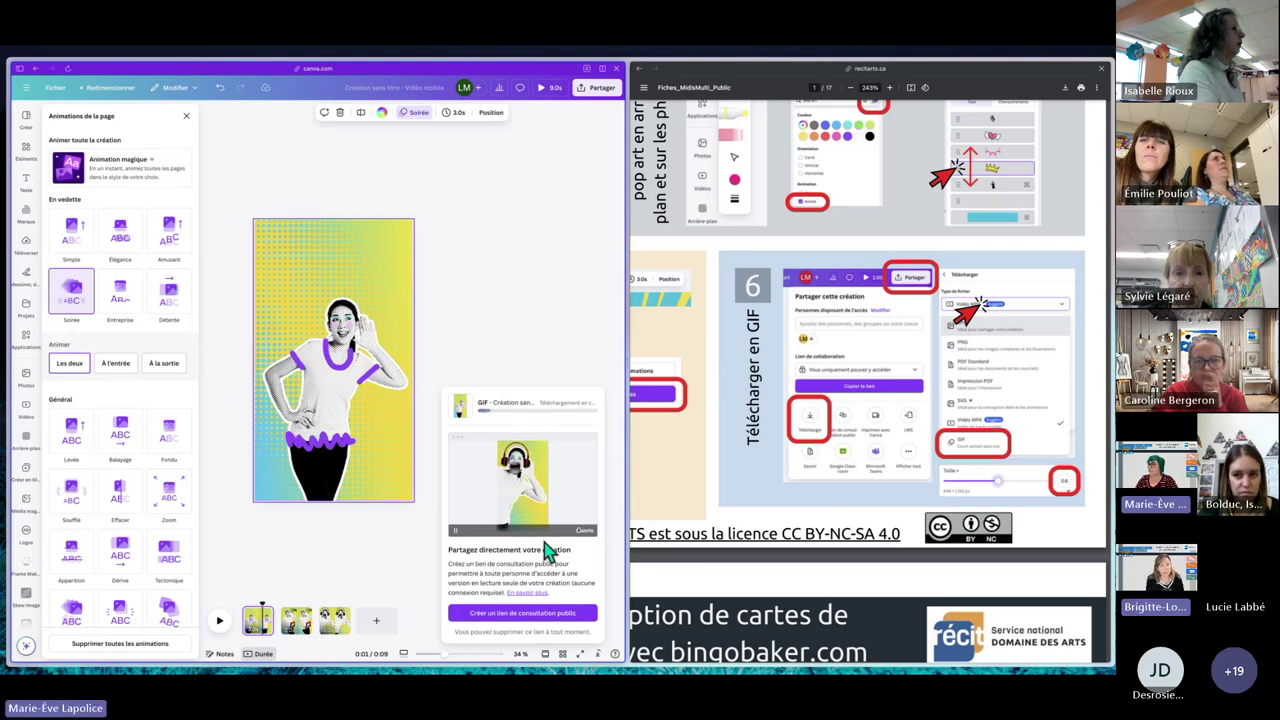
Return from the instruction sheet to the training's web page and open the Digipad wall for sharing creations.
left_click(754, 233)
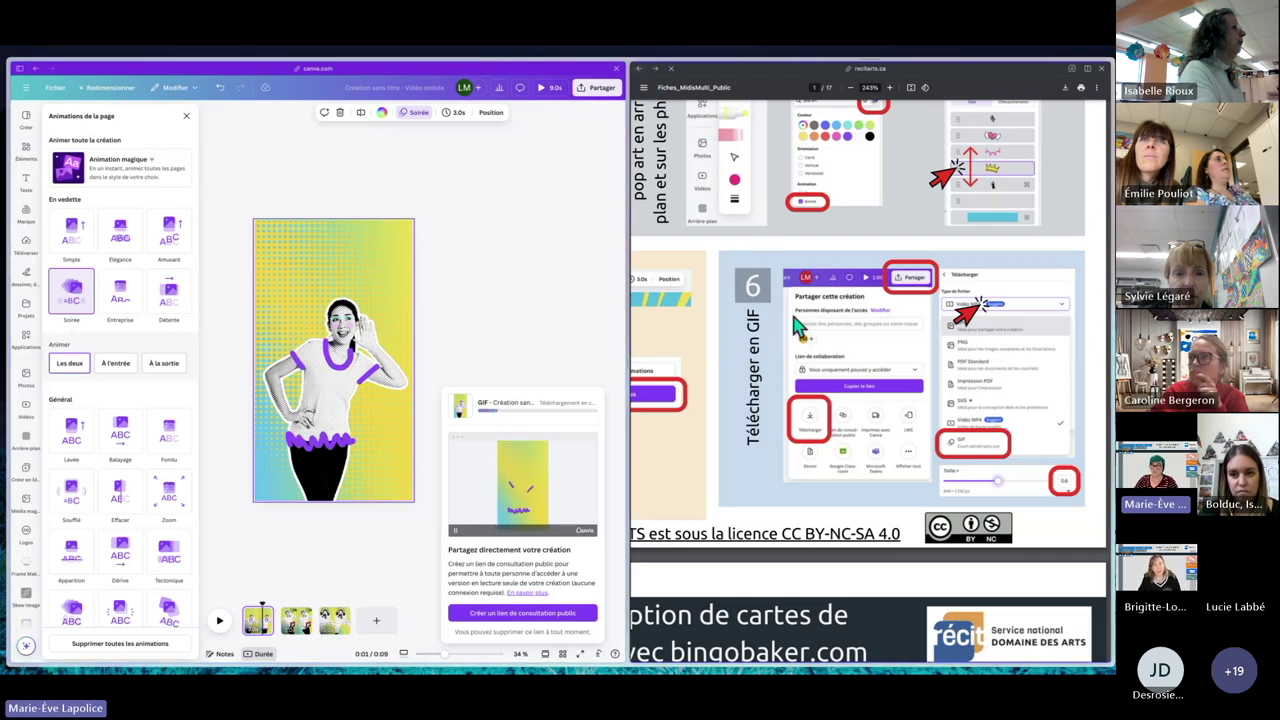
left_click(639, 68)
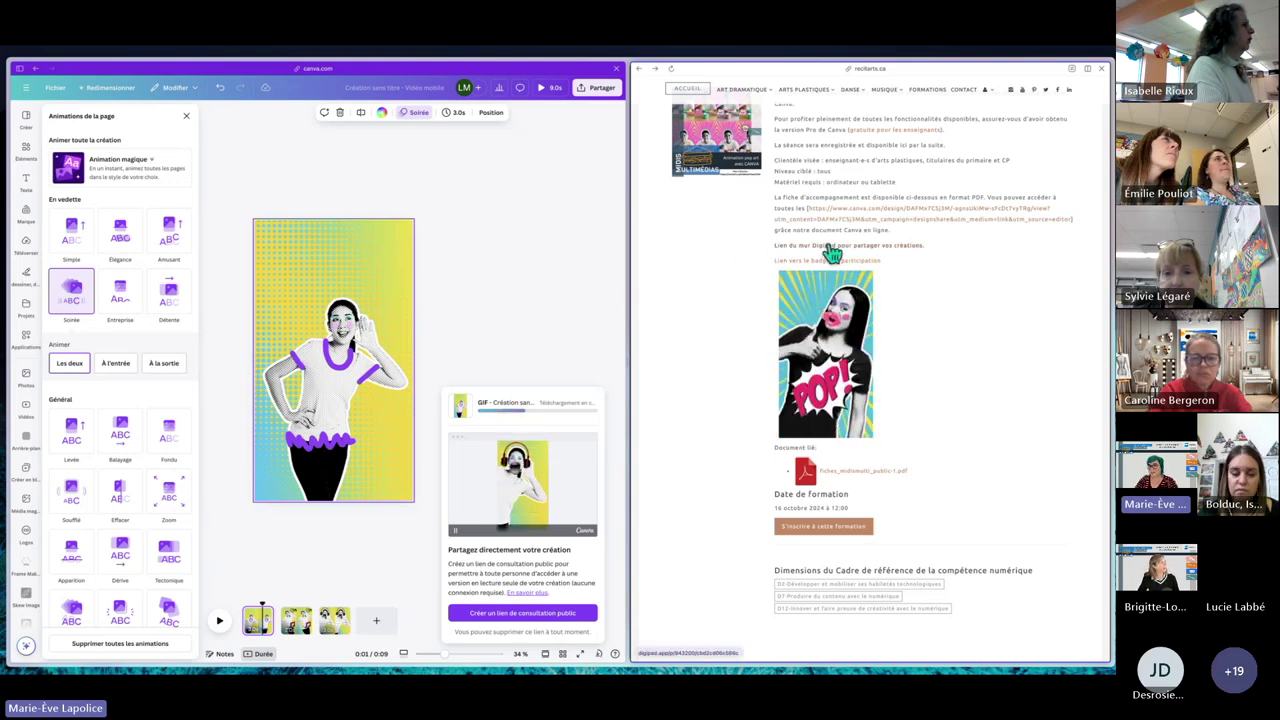
left_click(885, 247)
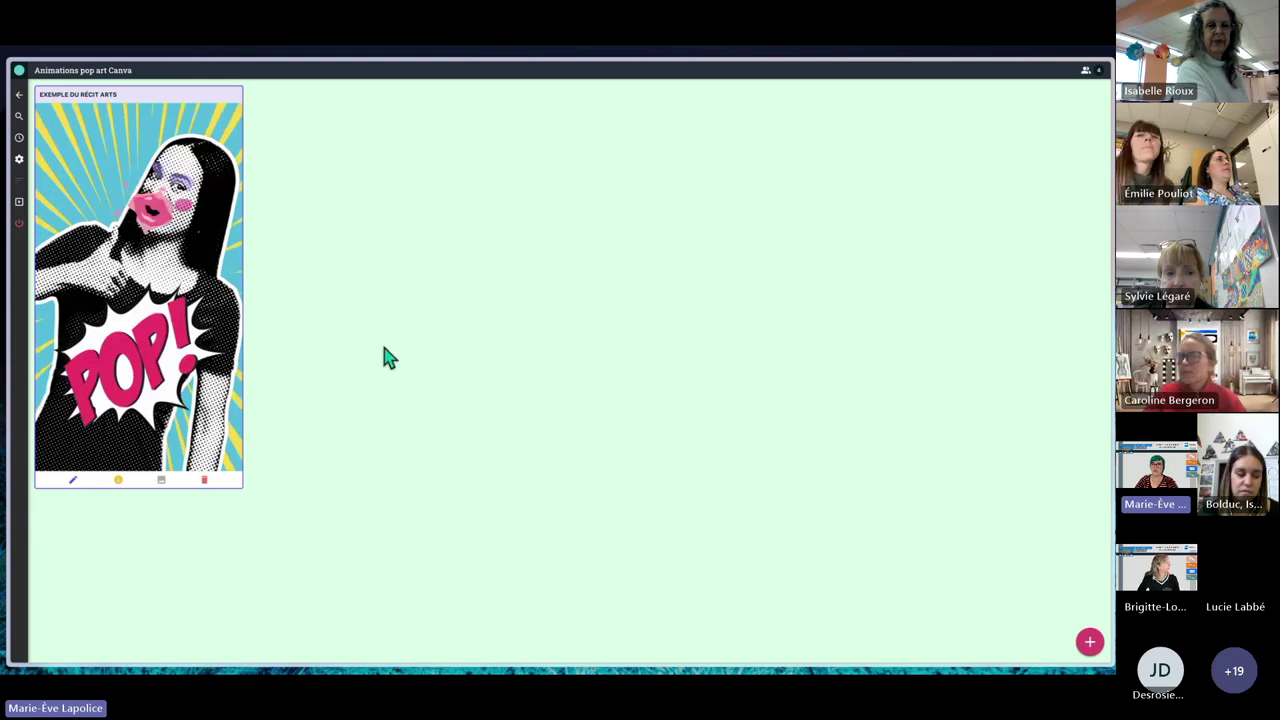
Add a capsule to the wall containing the orange example animation PNG from the Owl iMac desktop folder.
left_click(1090, 645)
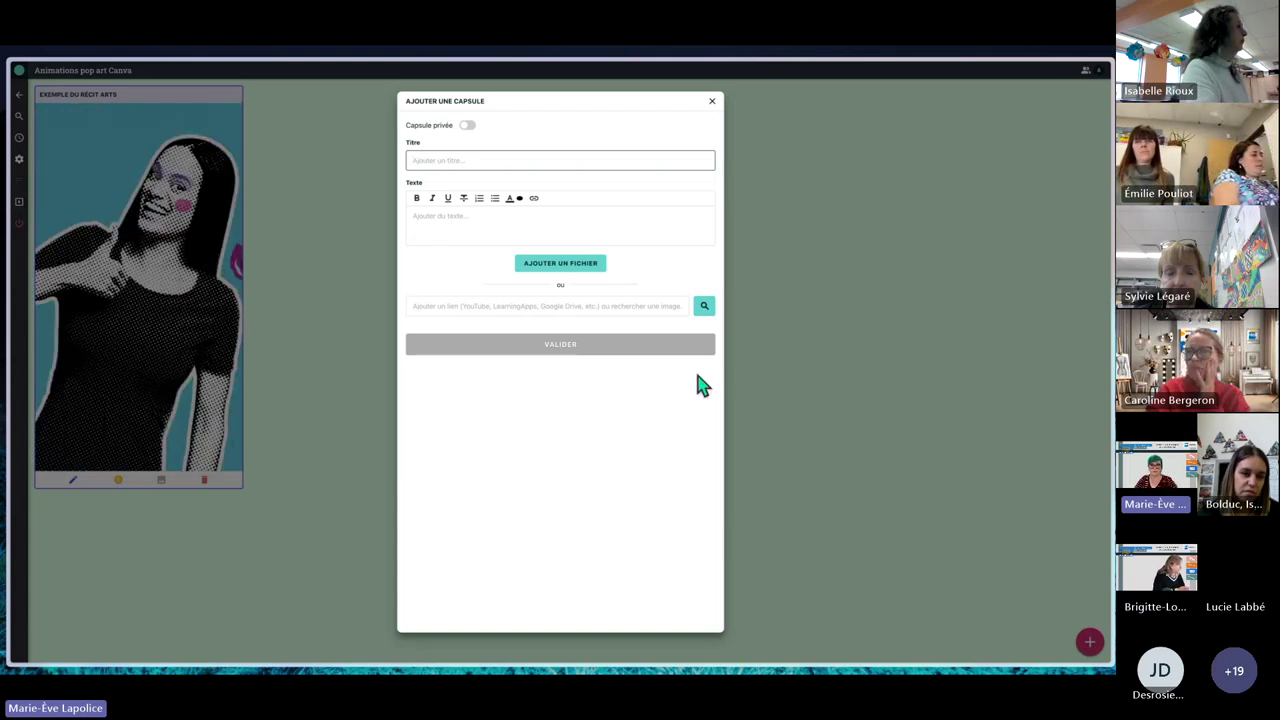
left_click(560, 265)
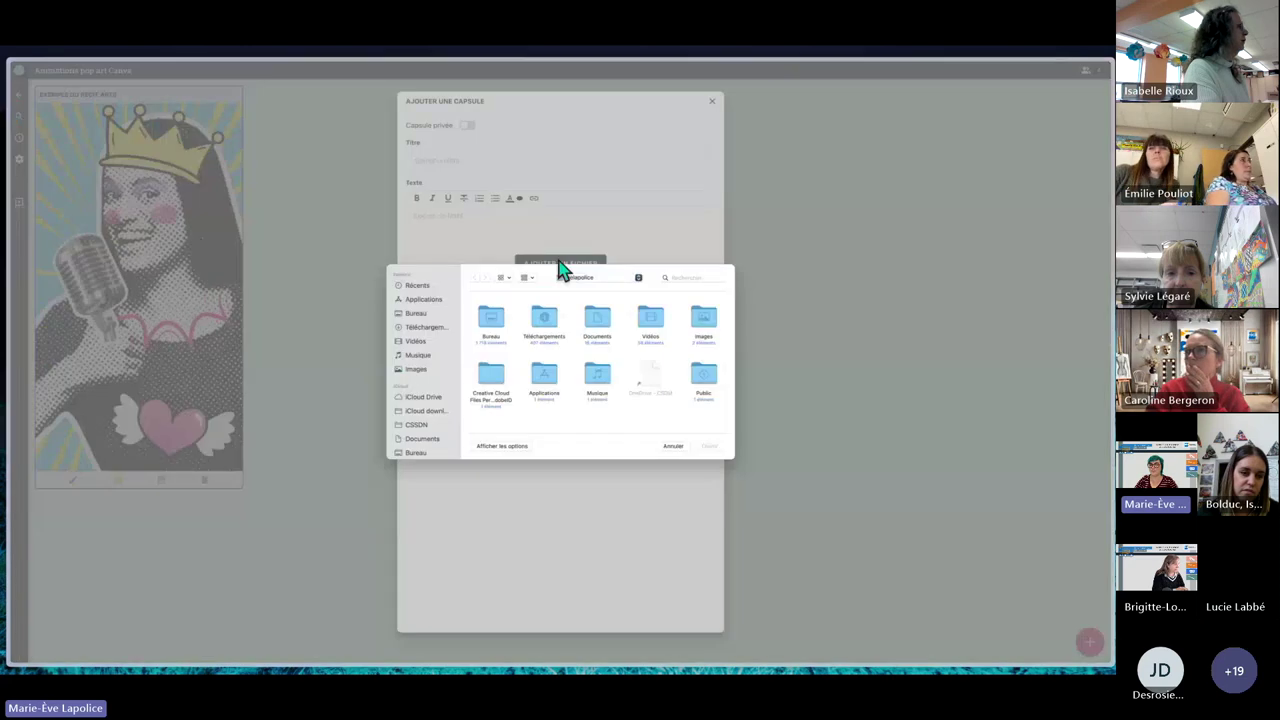
left_click(426, 411)
double_click(491, 322)
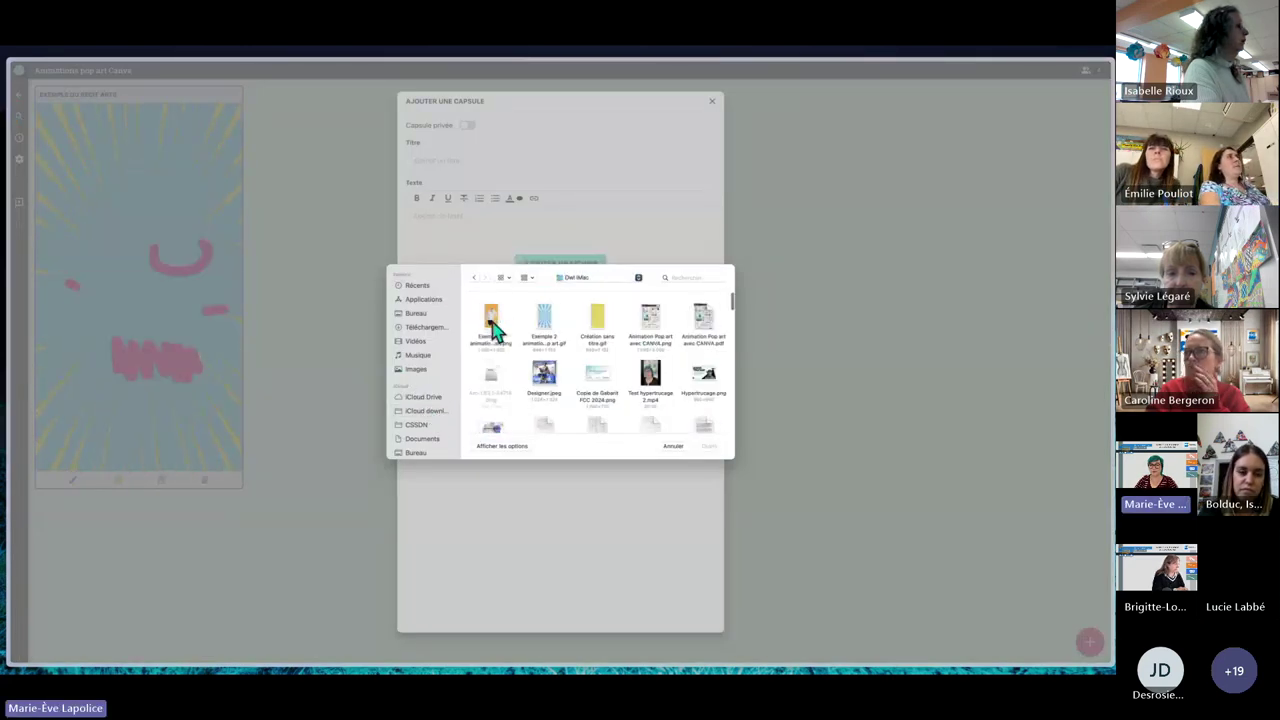
left_click(491, 320)
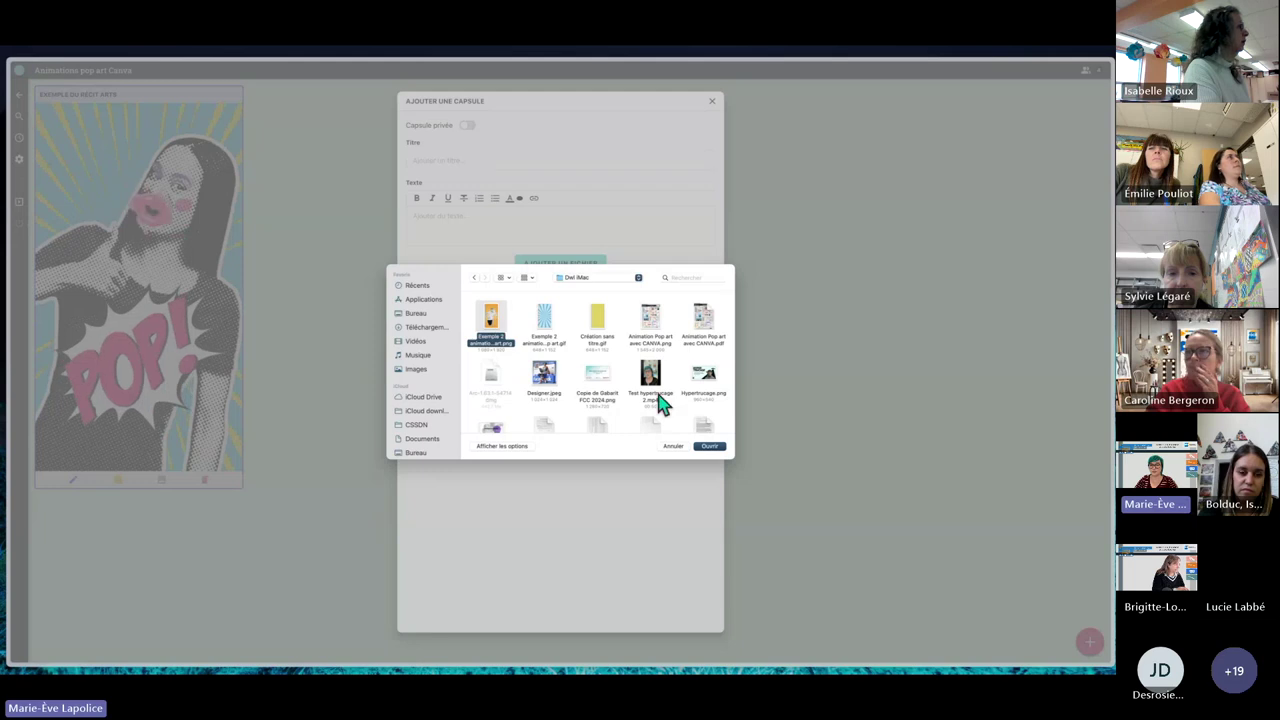
left_click(711, 448)
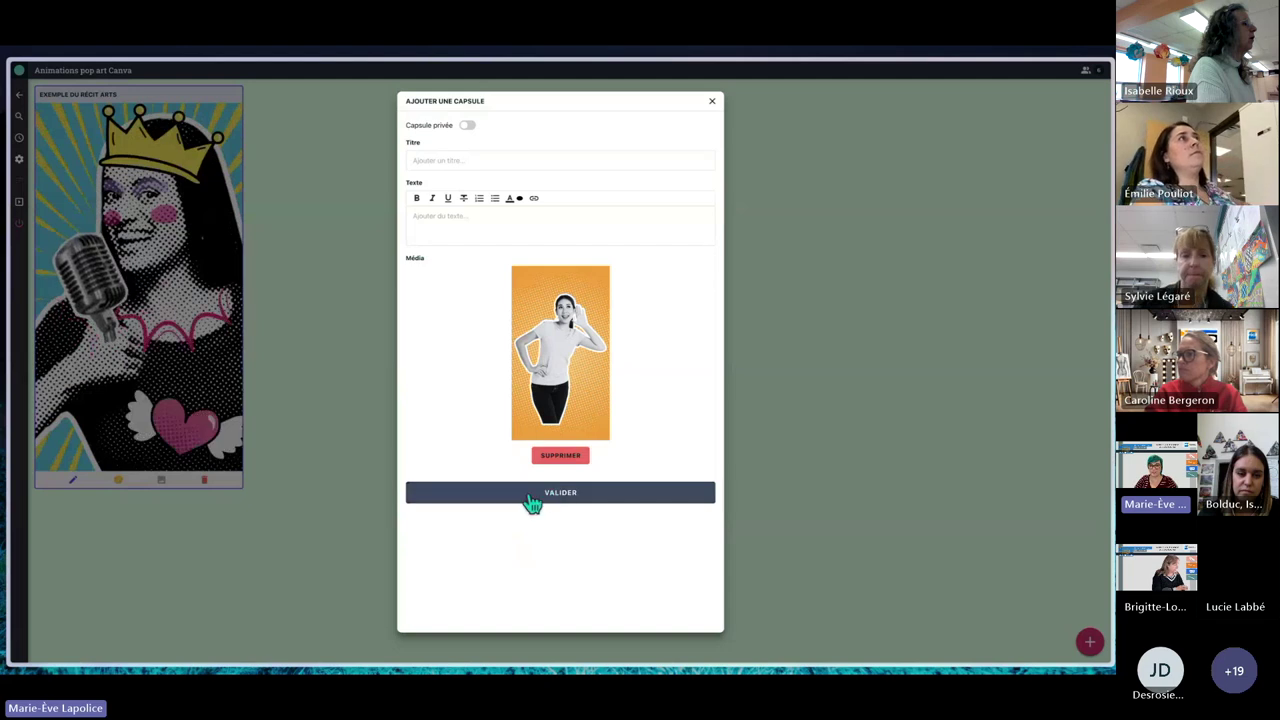
left_click(562, 495)
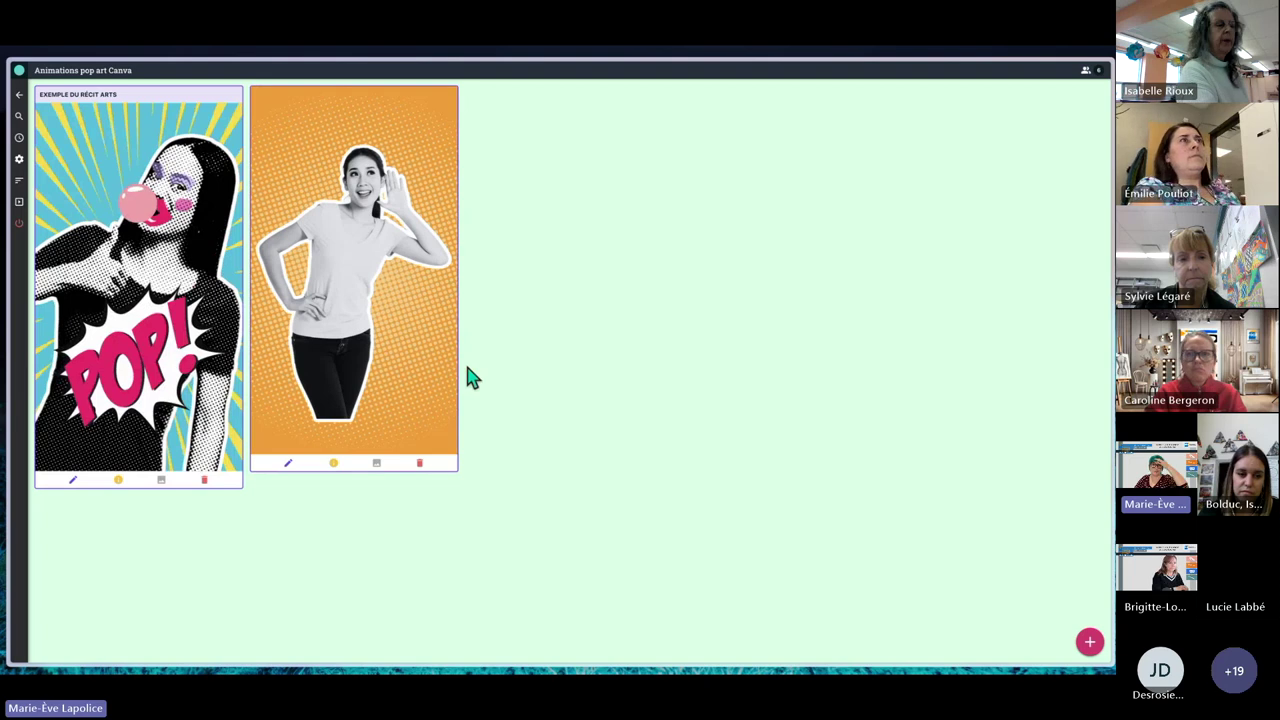
Preview the capsule with the orange example image and delete it from the wall.
left_click(343, 349)
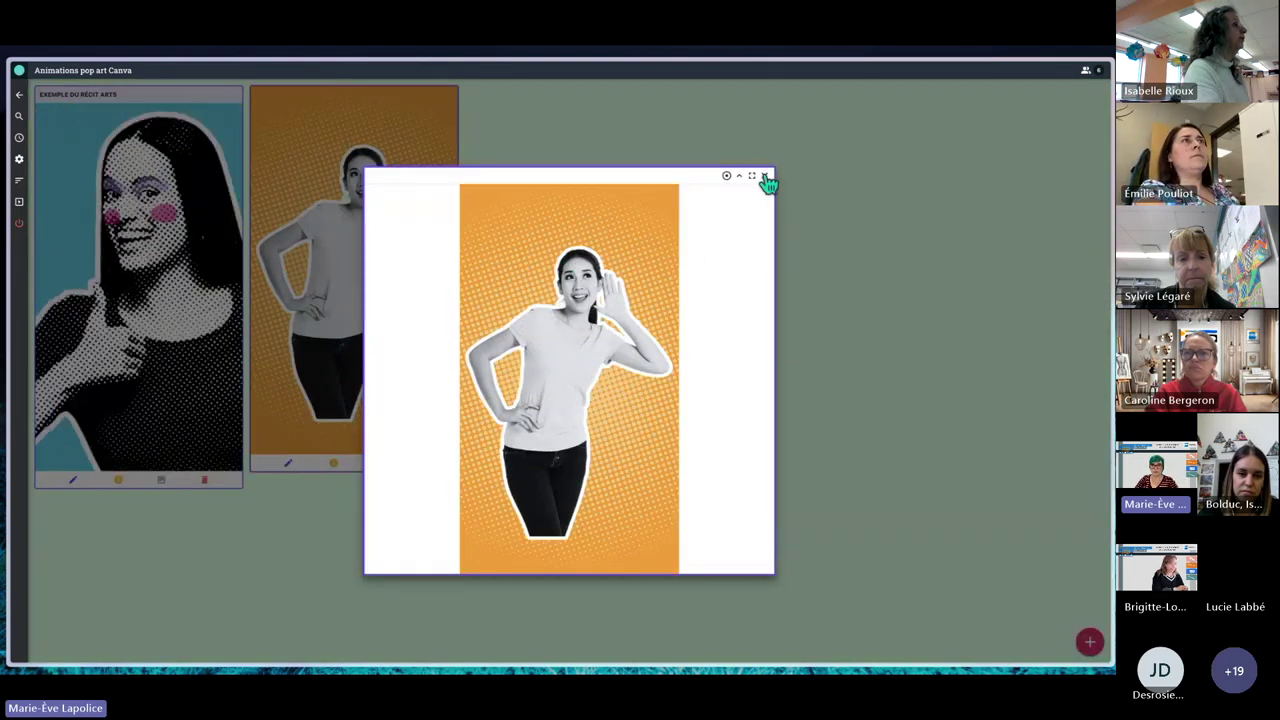
left_click(766, 181)
left_click(418, 466)
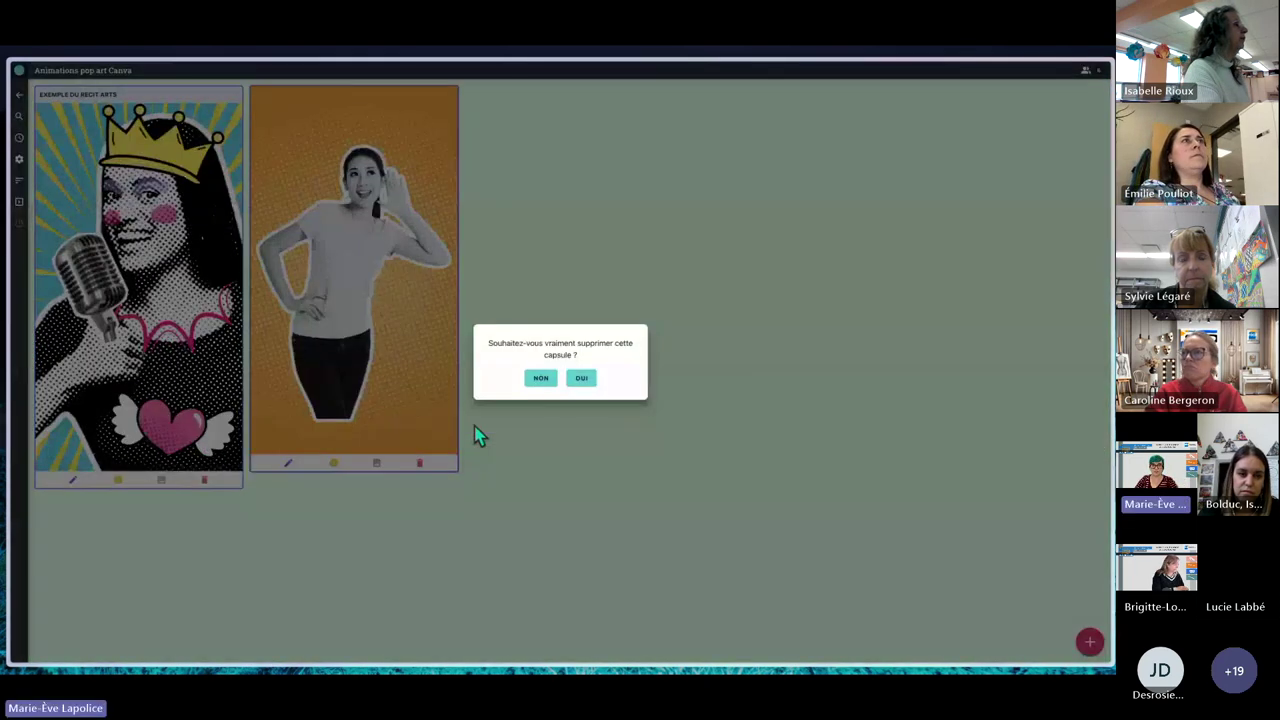
left_click(579, 379)
Add a capsule to the wall containing the blue "Exemple 2" pop art animation GIF from the Owl iMac desktop folder.
left_click(1089, 641)
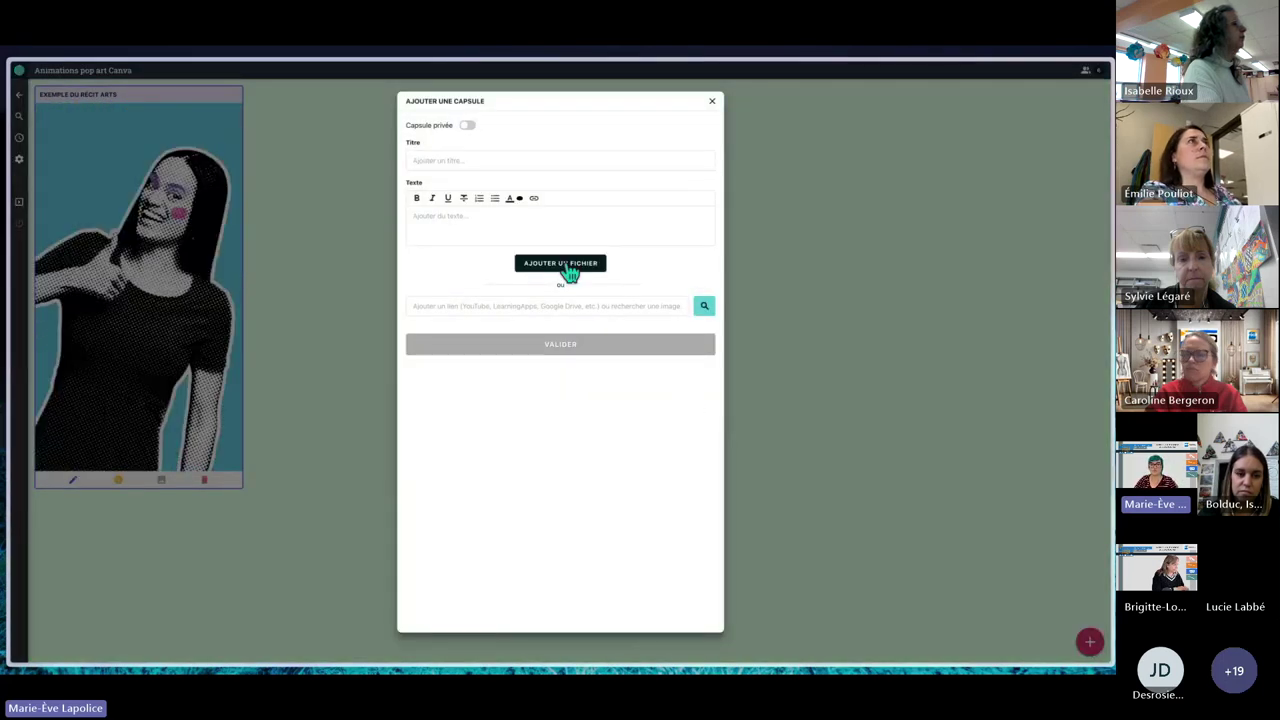
left_click(566, 266)
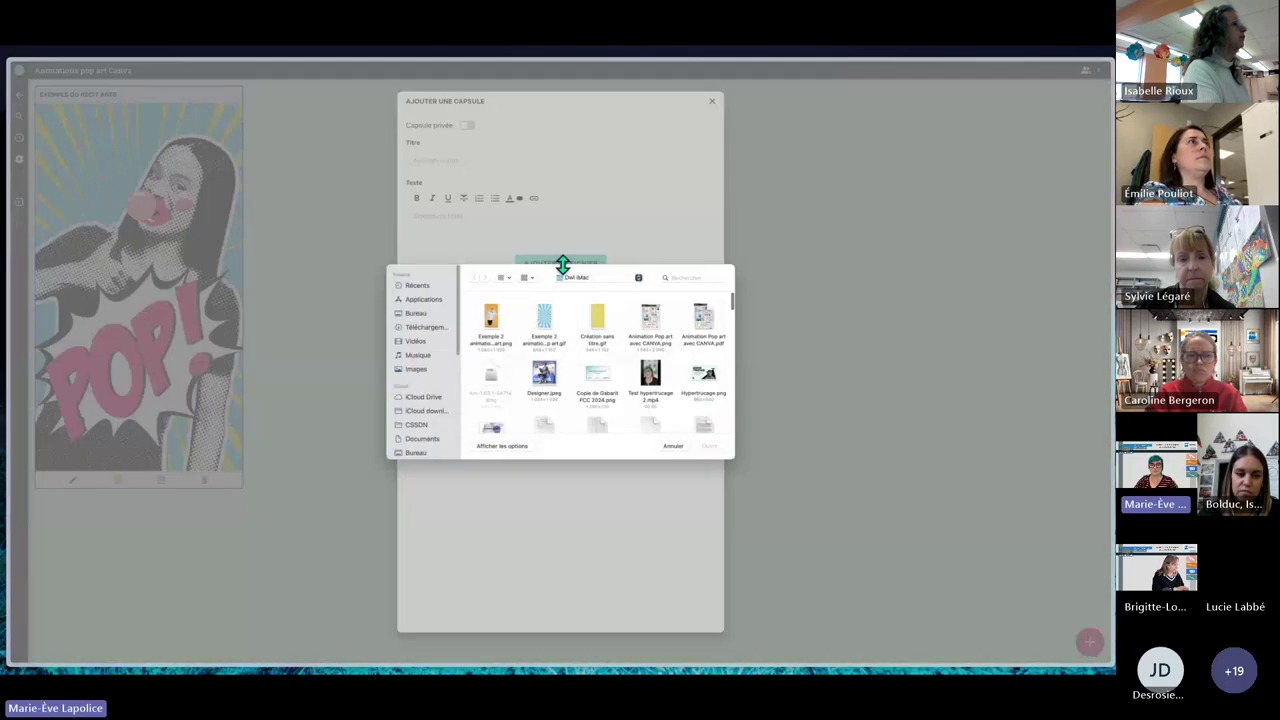
left_click(548, 321)
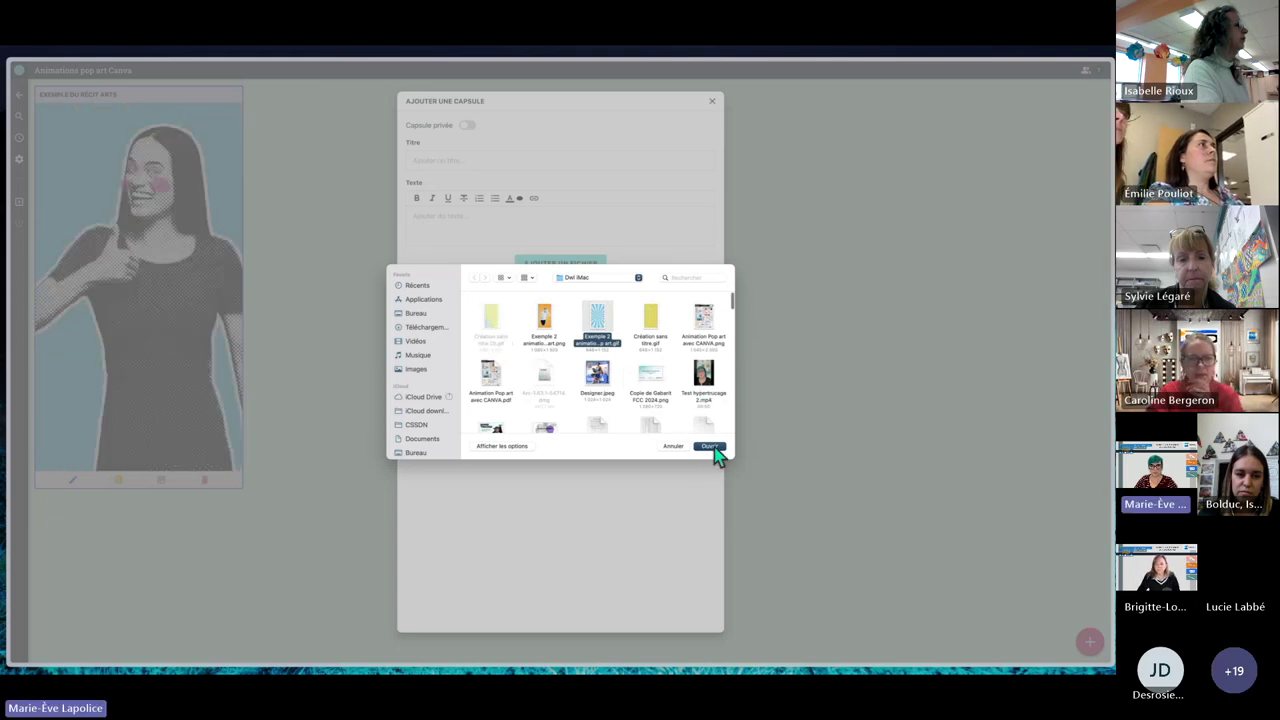
left_click(709, 447)
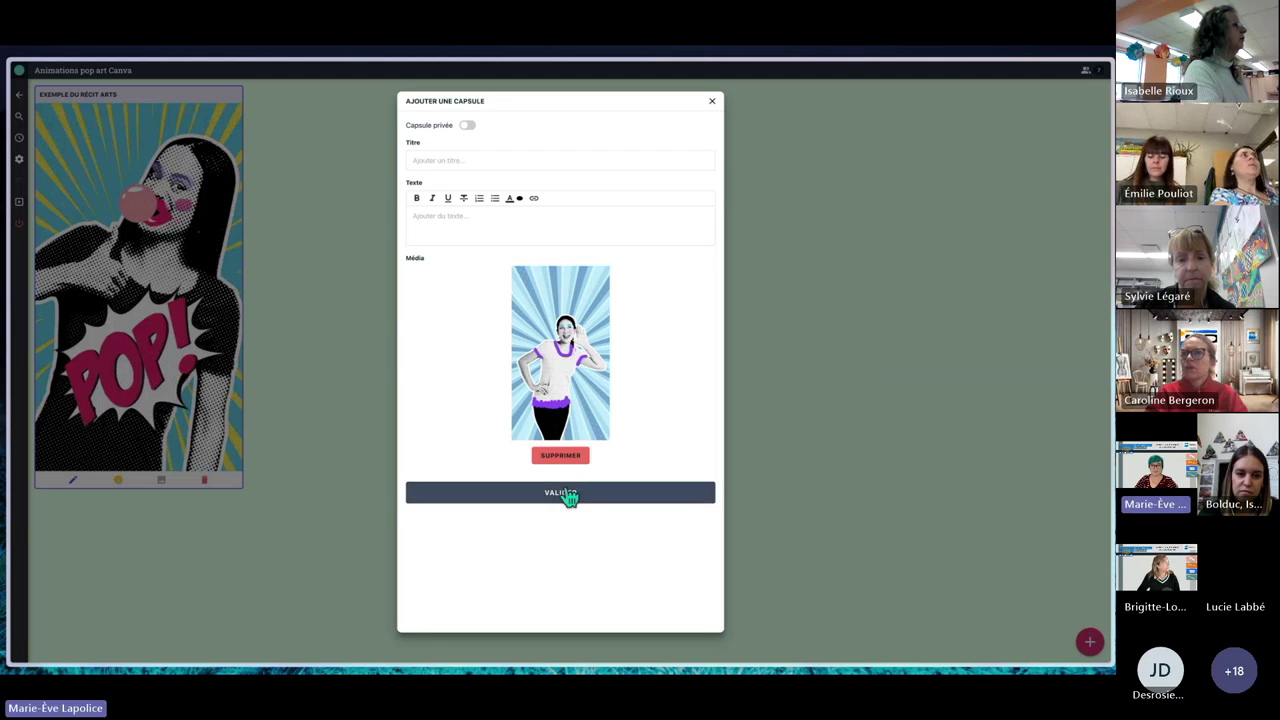
left_click(564, 495)
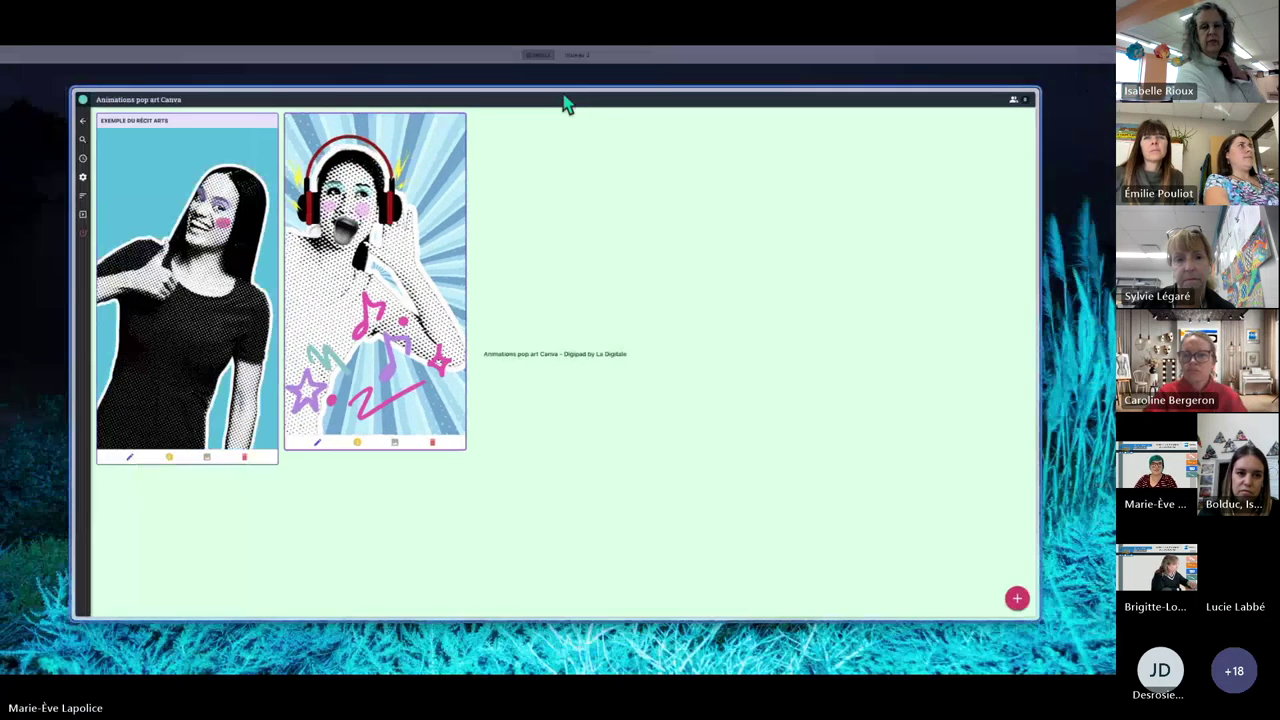
Return to the Digipad wall window and reveal the browser's list of open pages.
left_click(558, 85)
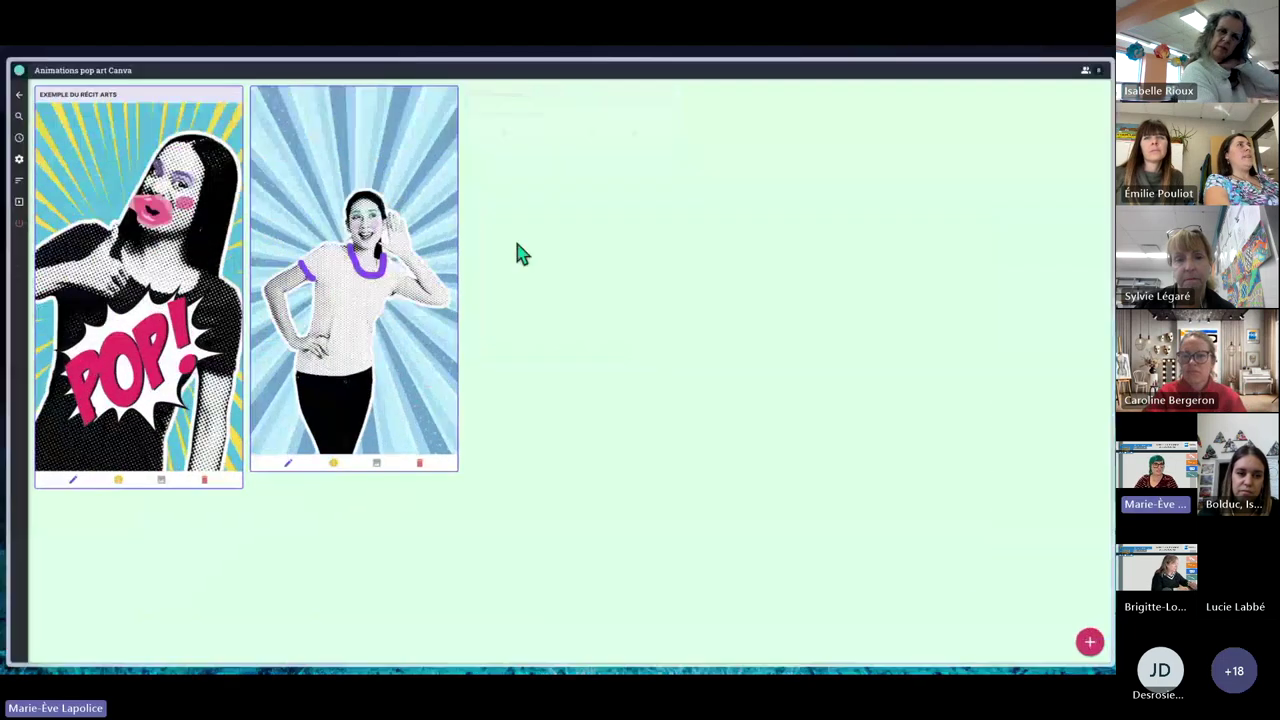
mouse_move(35, 100)
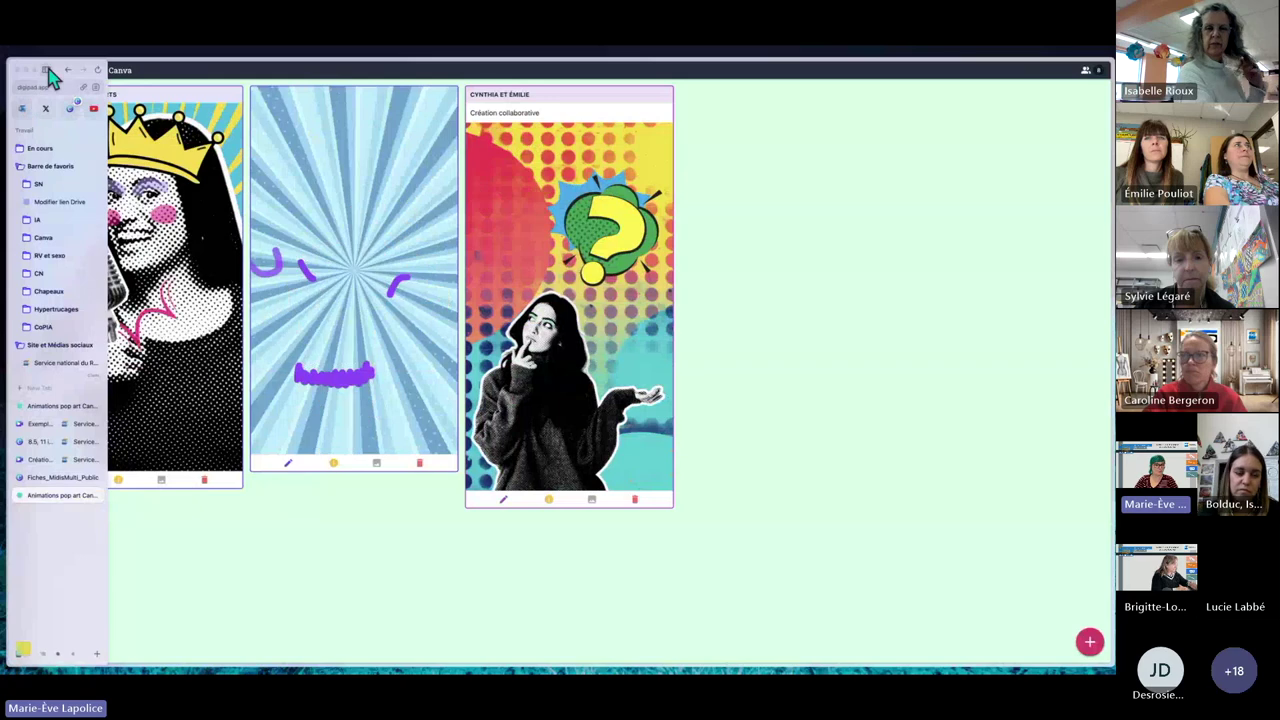